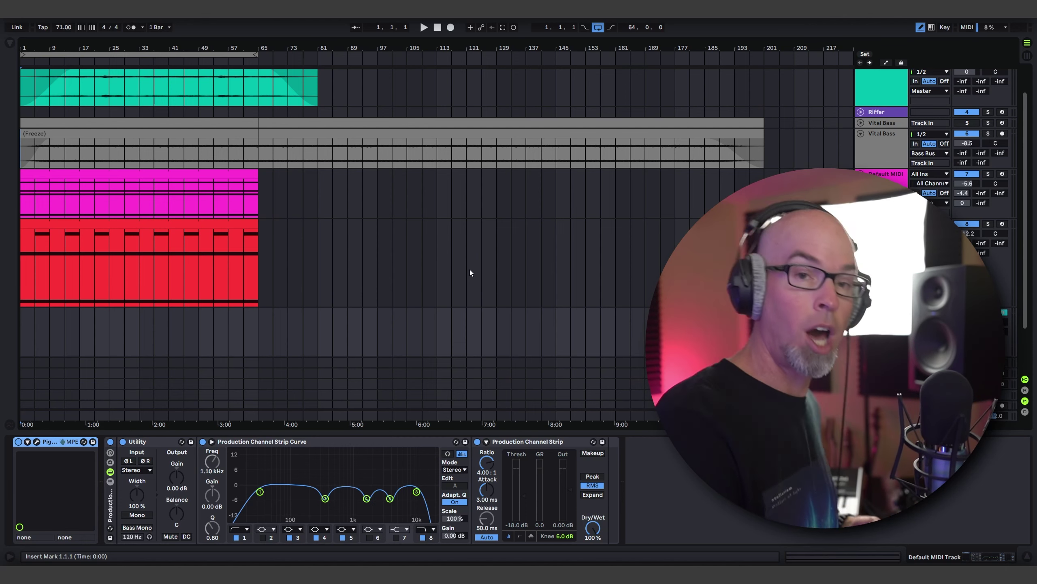
Open the Pigments synth on the MIDI track and start a new default preset
{"action": "left_click", "coordinate": [38, 441]}
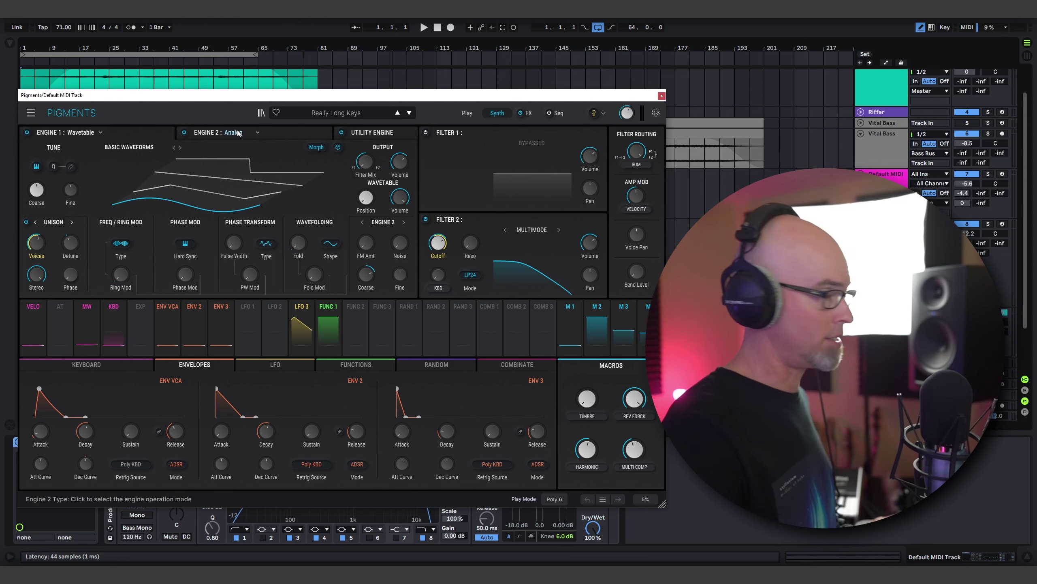
{"action": "left_click", "coordinate": [32, 113]}
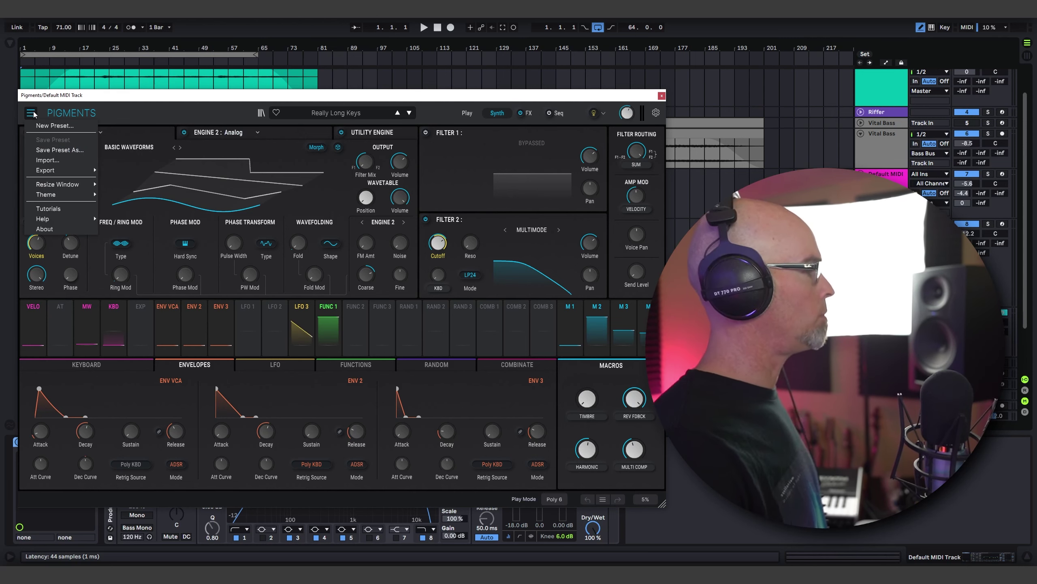
{"action": "left_click", "coordinate": [53, 129]}
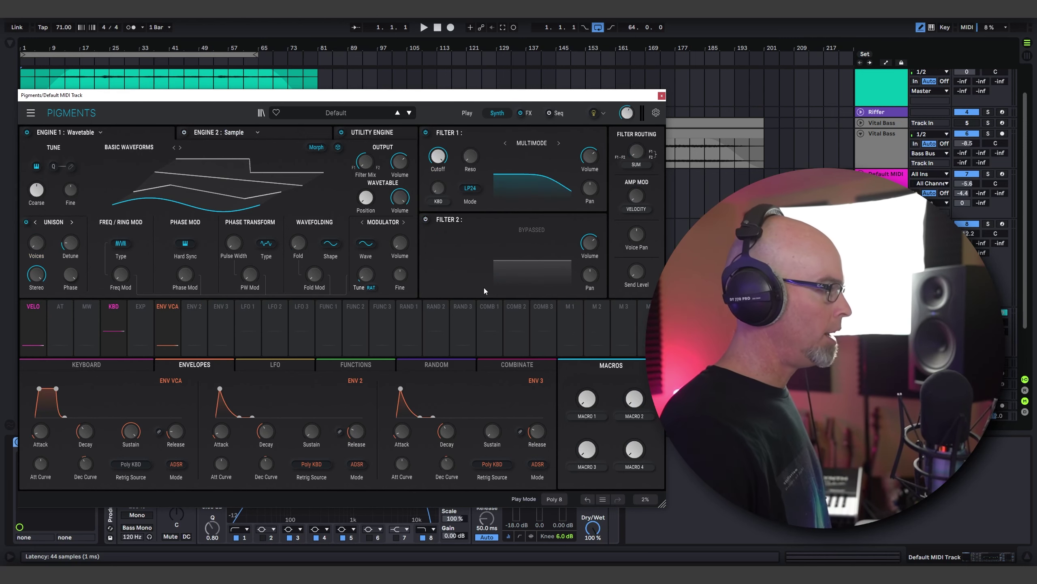
Set up Combinate 1 with LFO 1 as source, LFO 2 as mod and the Multiply type
{"action": "left_click", "coordinate": [511, 365]}
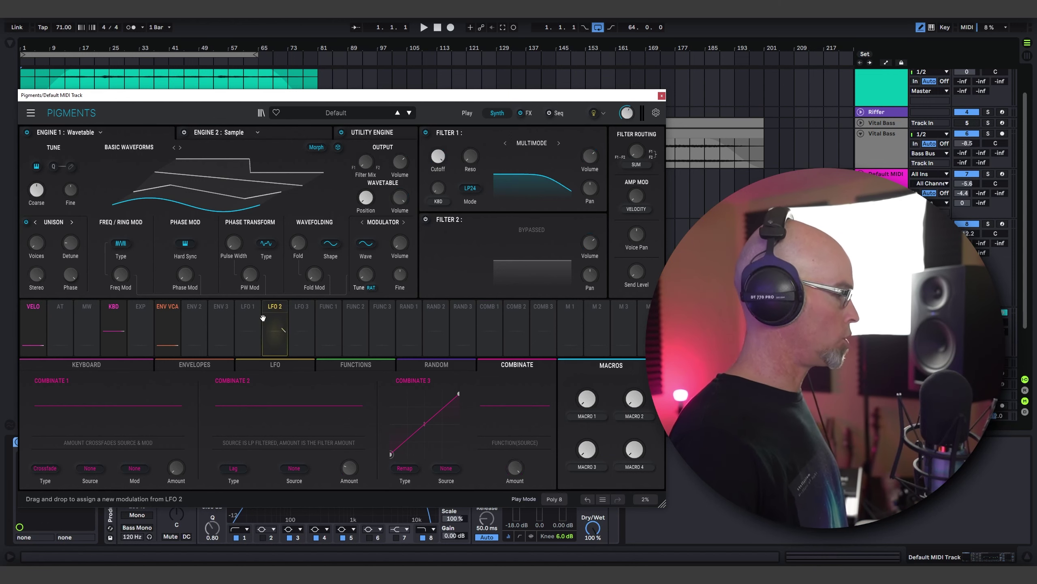
{"action": "left_click", "coordinate": [86, 470]}
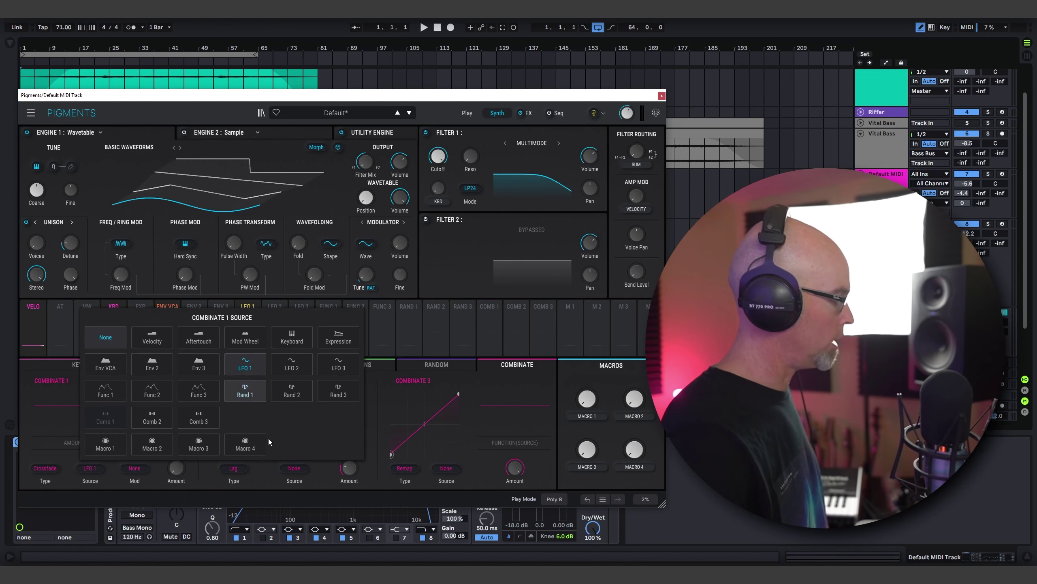
{"action": "left_click", "coordinate": [245, 363]}
{"action": "left_click", "coordinate": [134, 468]}
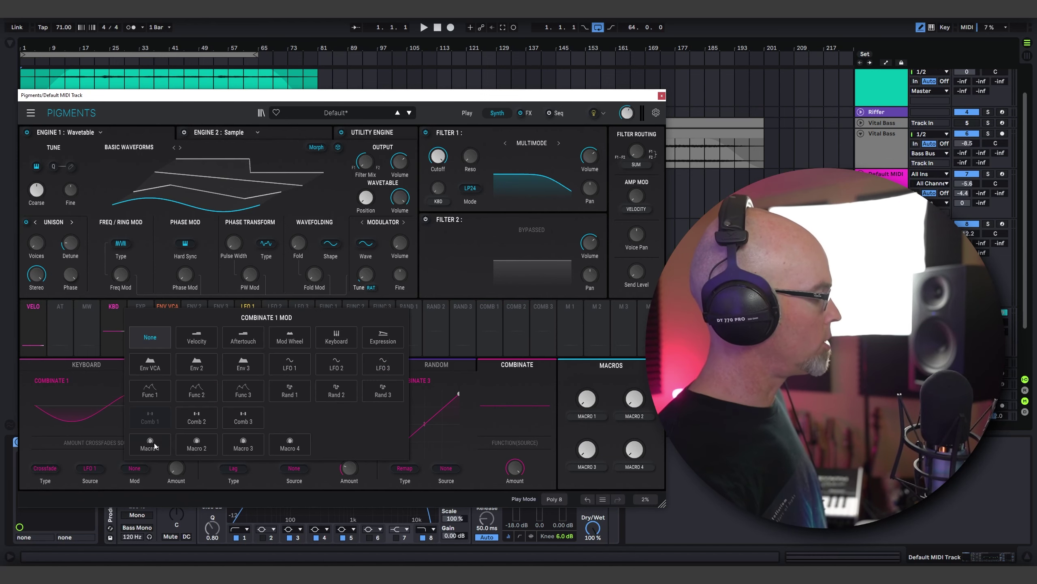
{"action": "left_click", "coordinate": [331, 366]}
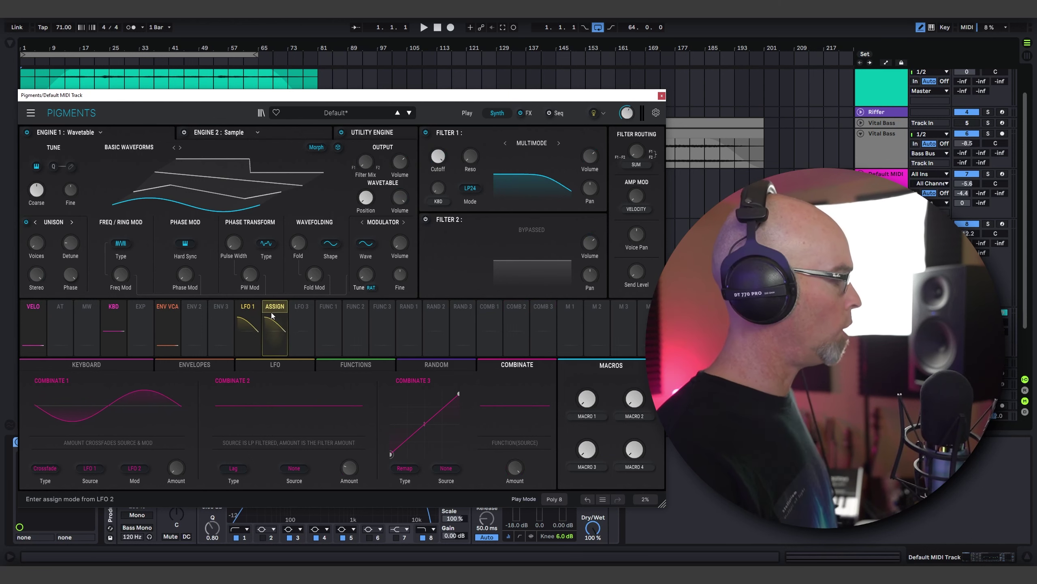
{"action": "left_click", "coordinate": [45, 468]}
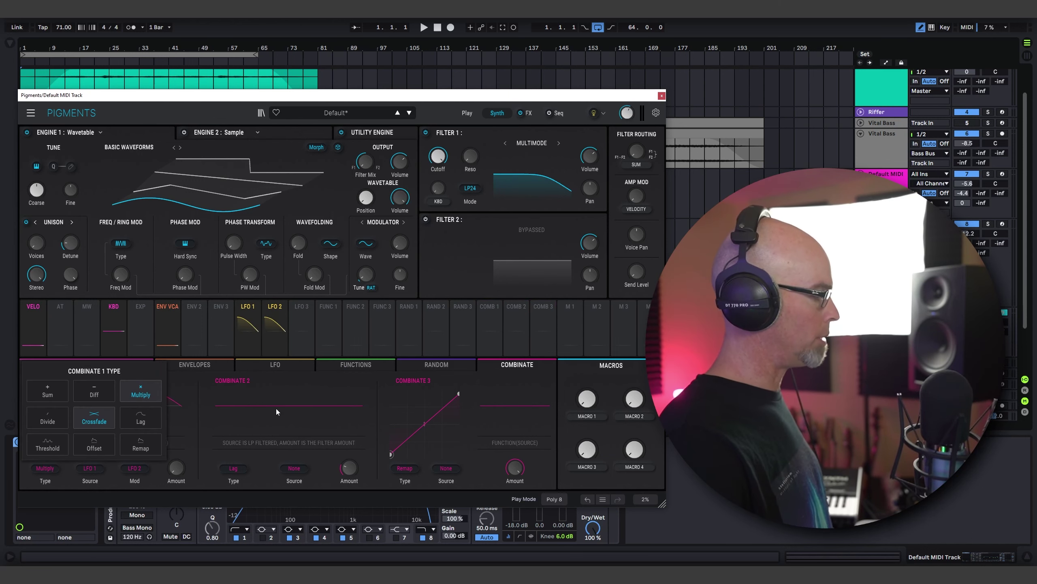
{"action": "left_click", "coordinate": [240, 401]}
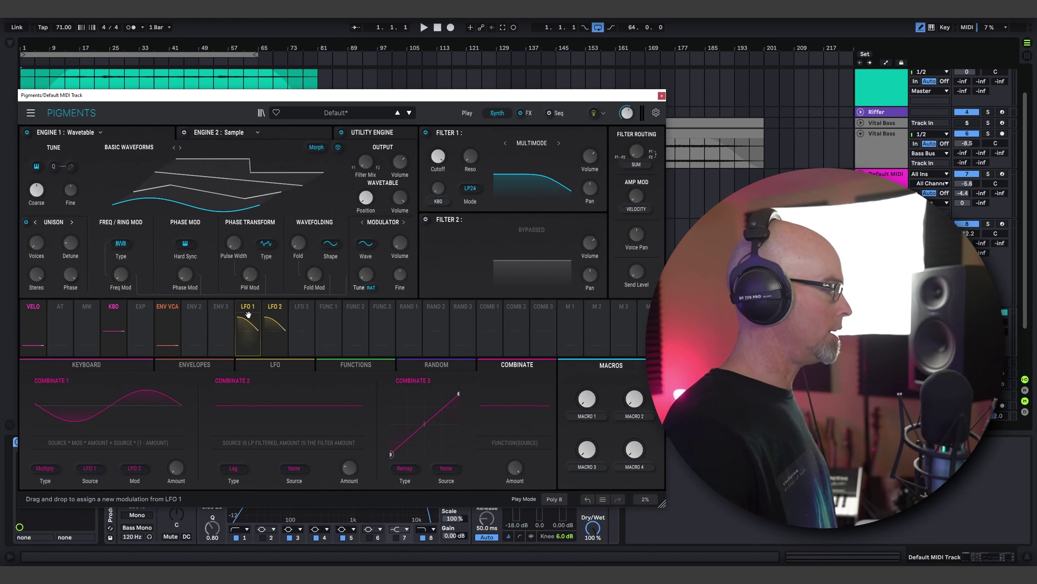
Assign Combinate 1 to modulate Filter 1's cutoff
{"action": "mouse_move", "coordinate": [510, 306]}
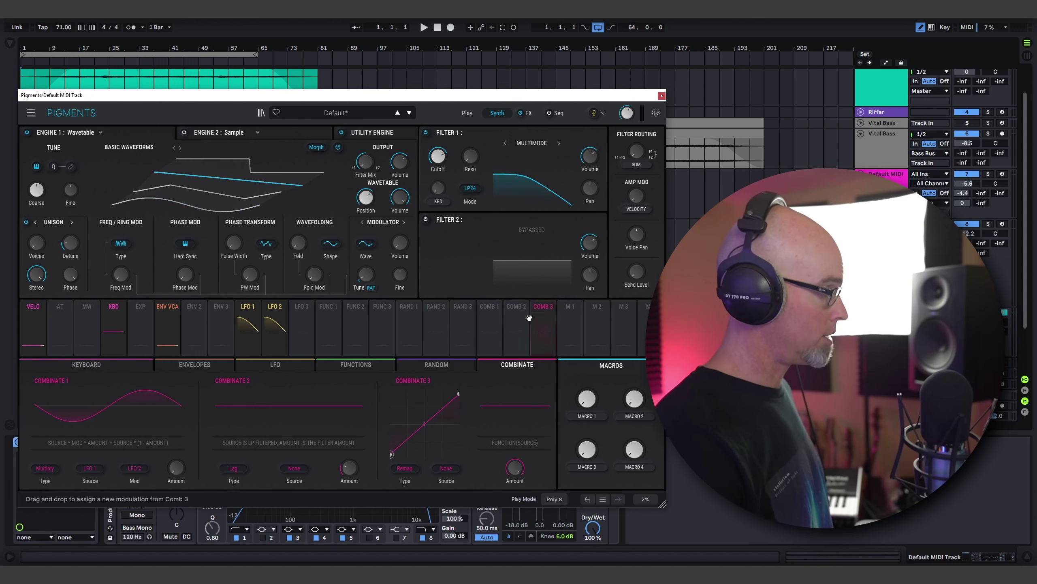
{"action": "left_click_drag", "start_coordinate": [438, 155], "coordinate": [438, 150]}
{"action": "left_click", "coordinate": [139, 428]}
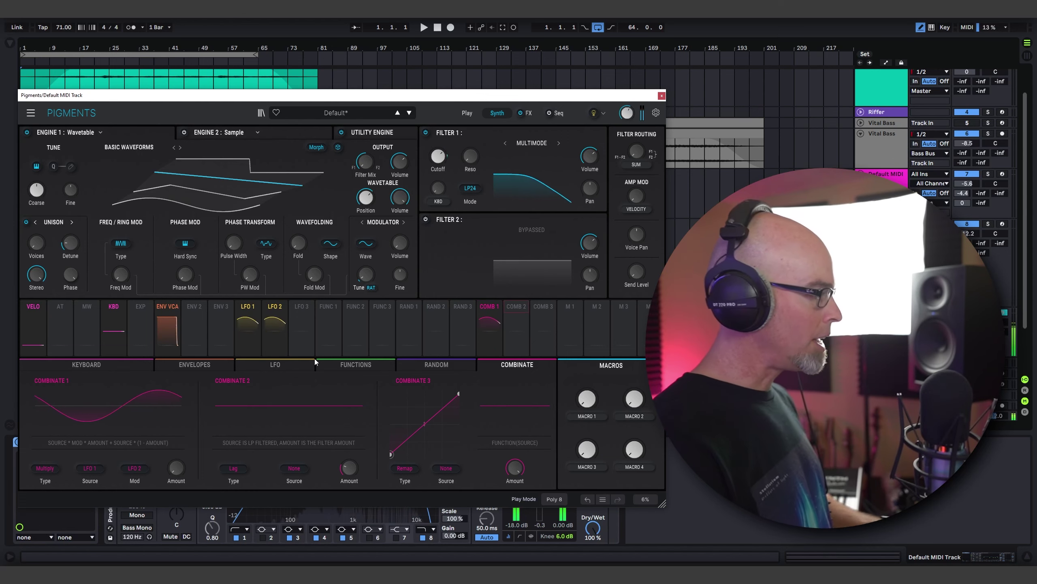
Increase LFO 2's rate so it runs faster than LFO 1
{"action": "left_click", "coordinate": [265, 310]}
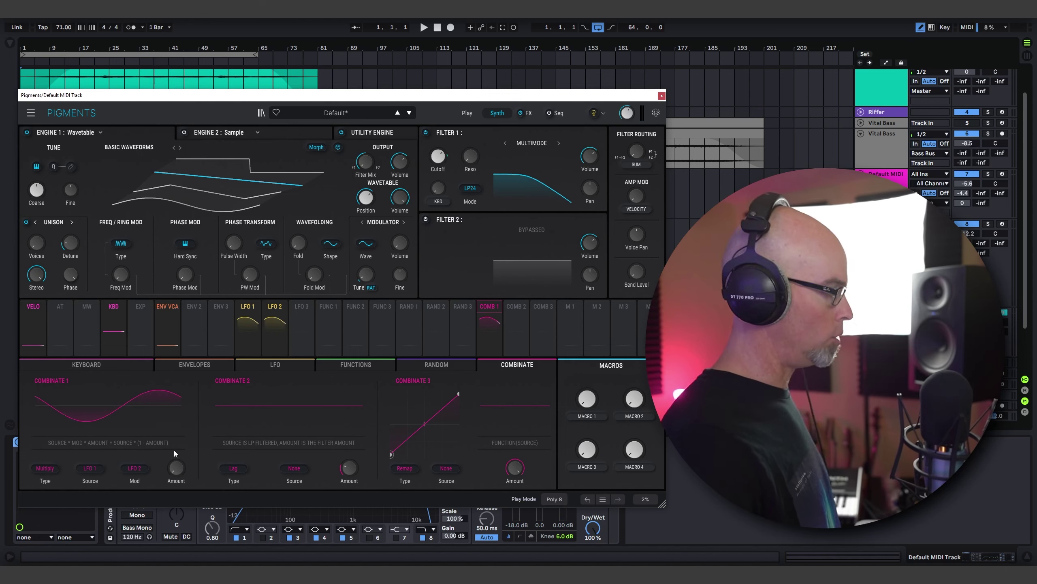
{"action": "left_click", "coordinate": [287, 366]}
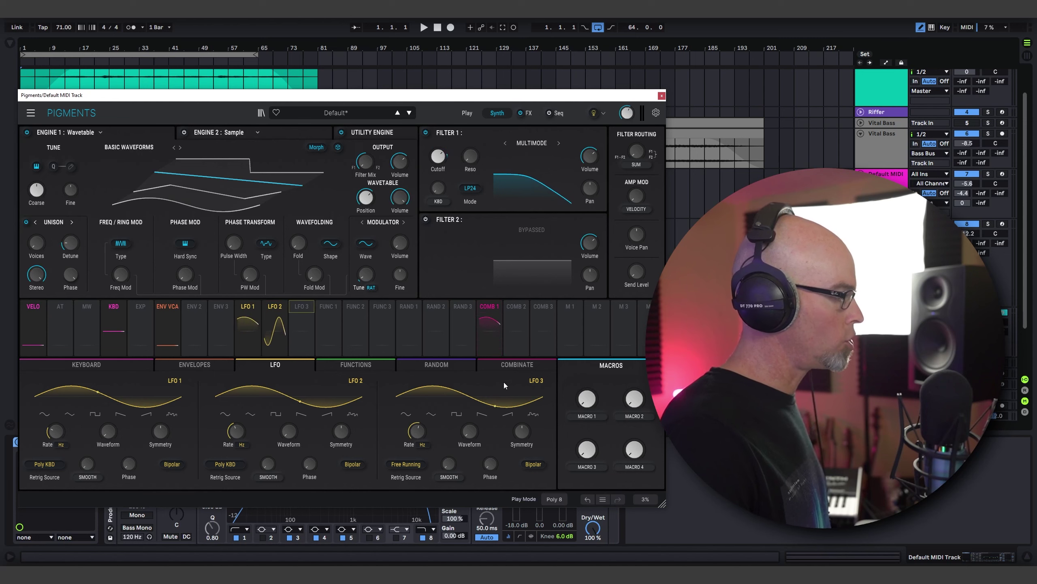
{"action": "left_click", "coordinate": [488, 364]}
Raise Combinate 1's Amount gradually past 0.788 while playing notes
{"action": "mouse_move", "coordinate": [188, 460]}
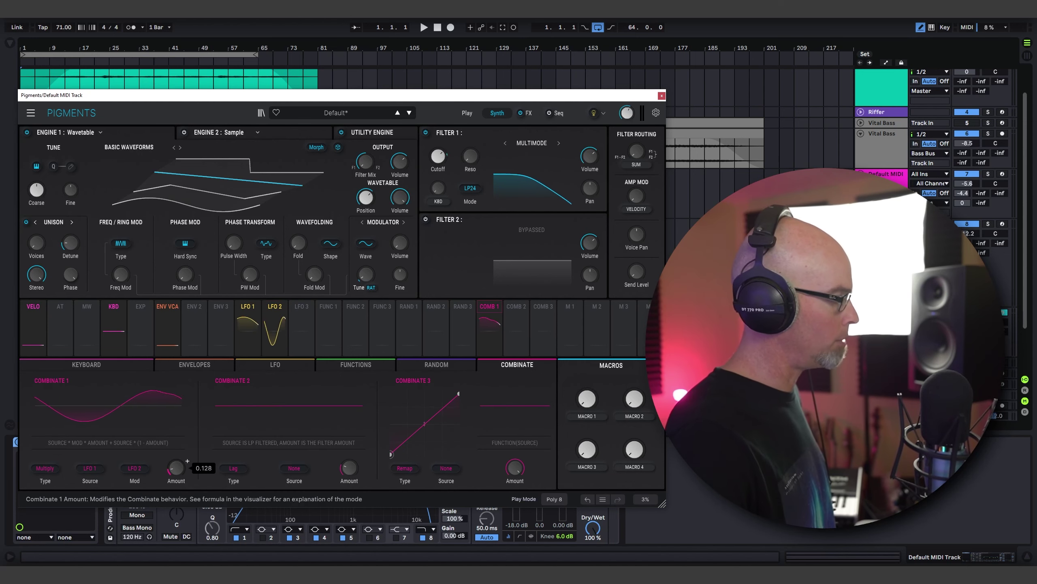
{"action": "scroll", "coordinate": [188, 460], "scroll_direction": "up", "scroll_amount": 5}
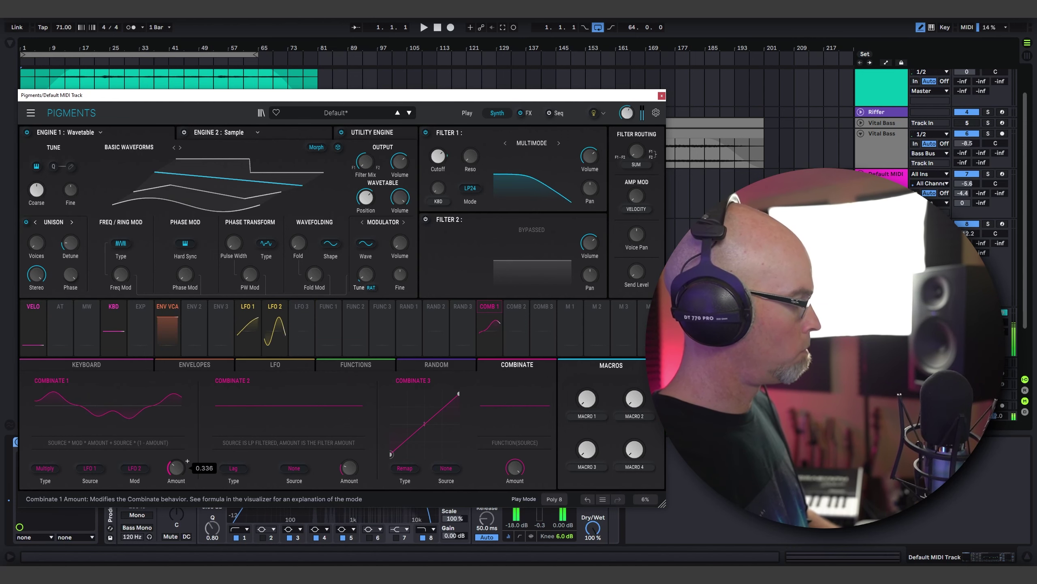
{"action": "scroll", "coordinate": [171, 471], "scroll_direction": "up", "scroll_amount": 2}
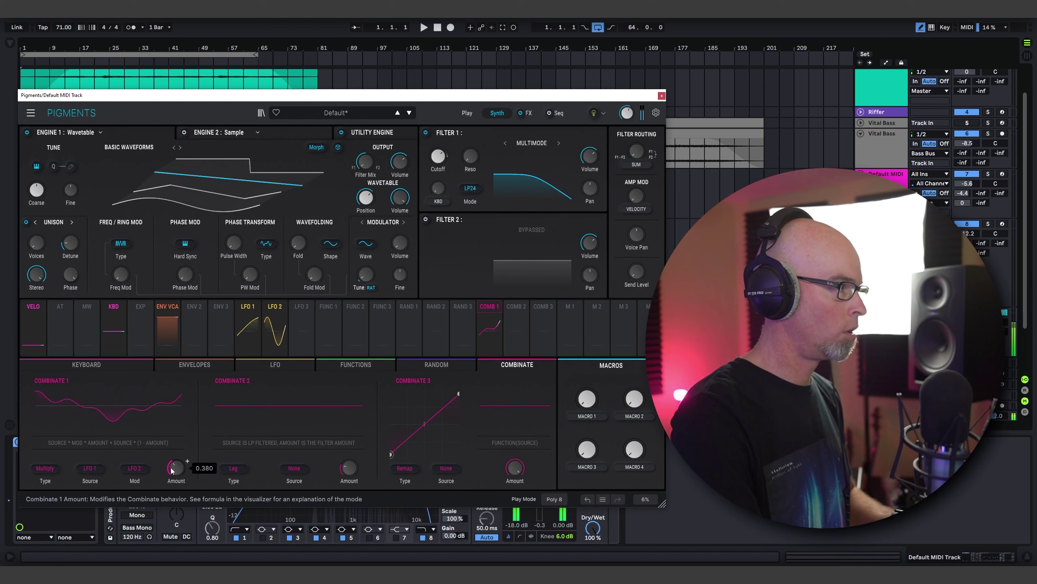
{"action": "scroll", "coordinate": [171, 471], "scroll_direction": "up", "scroll_amount": 1}
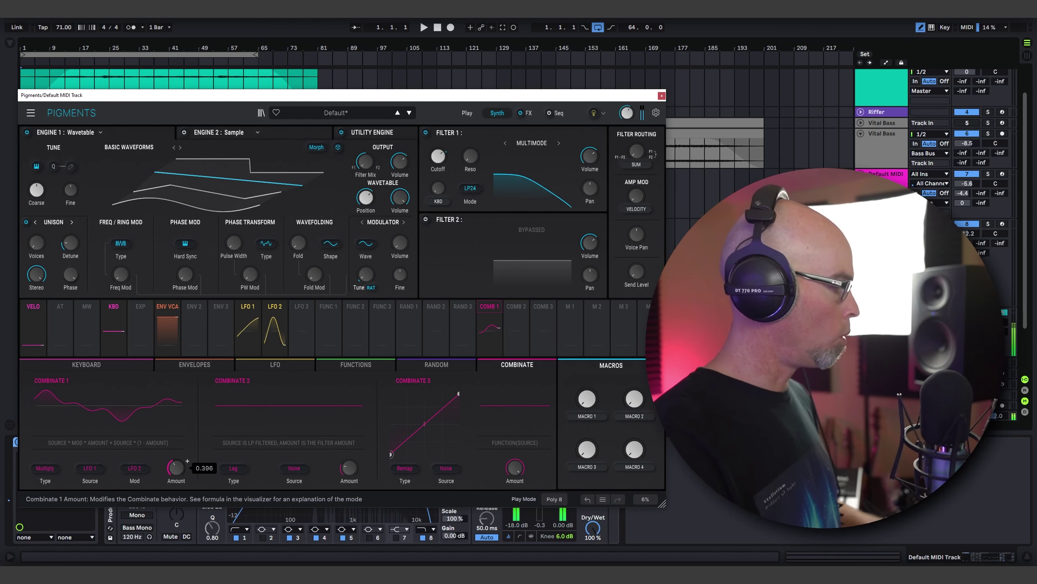
{"action": "scroll", "coordinate": [173, 471], "scroll_direction": "up", "scroll_amount": 8}
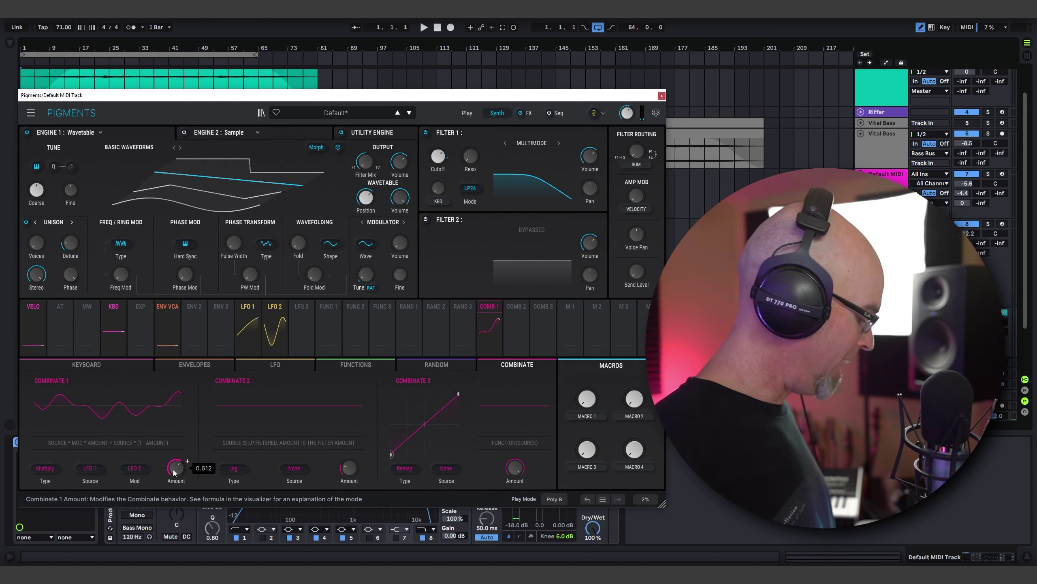
{"action": "scroll", "coordinate": [173, 471], "scroll_direction": "up", "scroll_amount": 1}
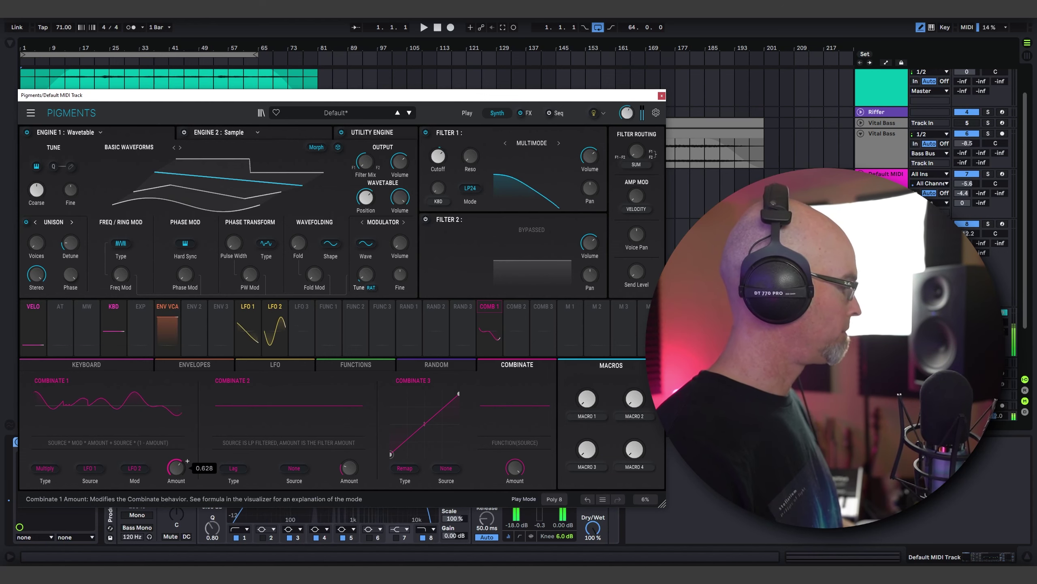
{"action": "scroll", "coordinate": [173, 472], "scroll_direction": "up", "scroll_amount": 6}
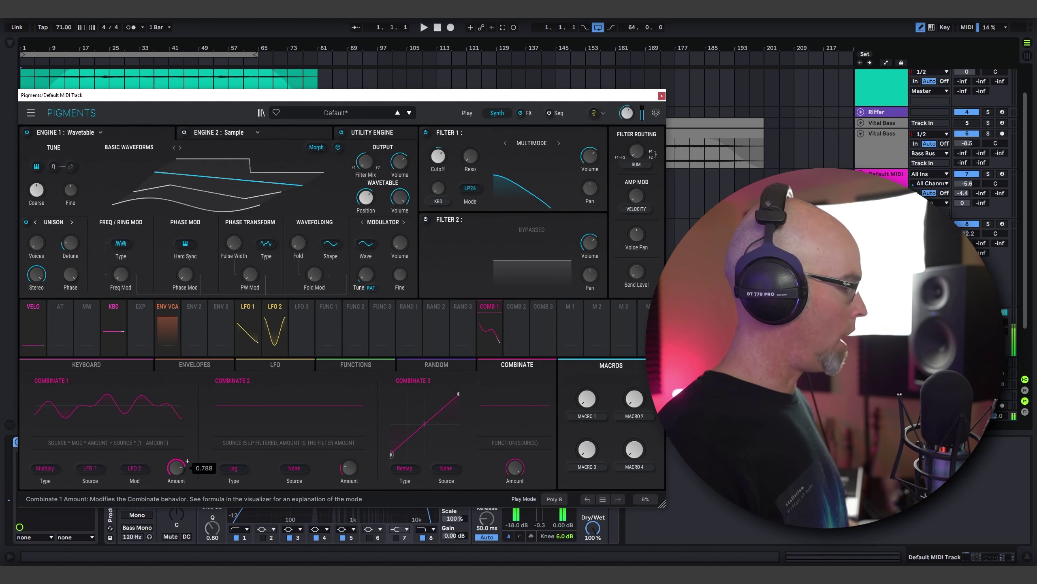
{"action": "scroll", "coordinate": [176, 467], "scroll_direction": "up", "scroll_amount": 2}
{"action": "scroll", "coordinate": [176, 468], "scroll_direction": "up", "scroll_amount": 1}
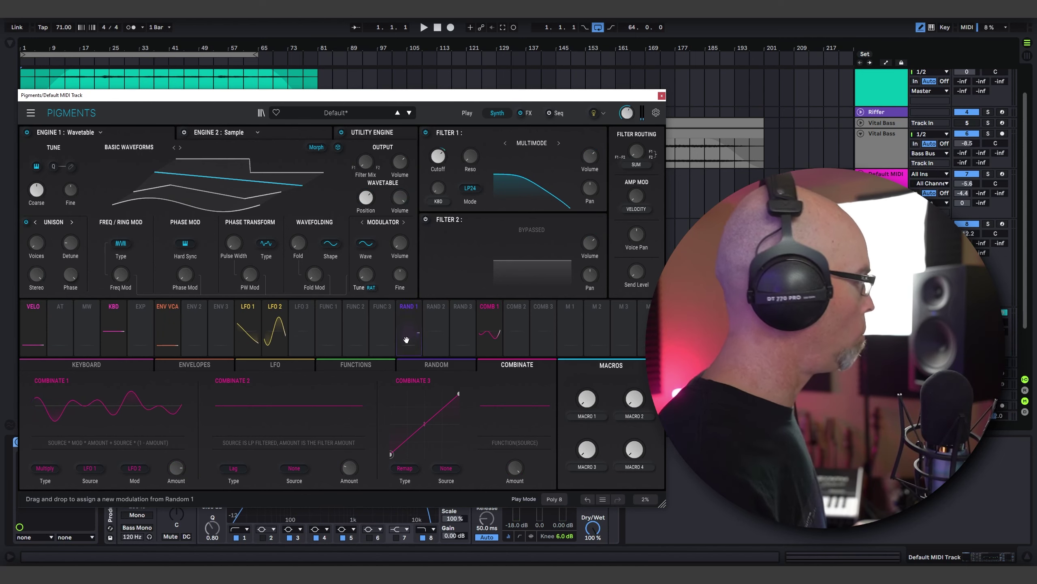
Assign LFO 3 to modulate LFO 2's rate and view the resulting Combinate 1 waveform
{"action": "left_click", "coordinate": [280, 364]}
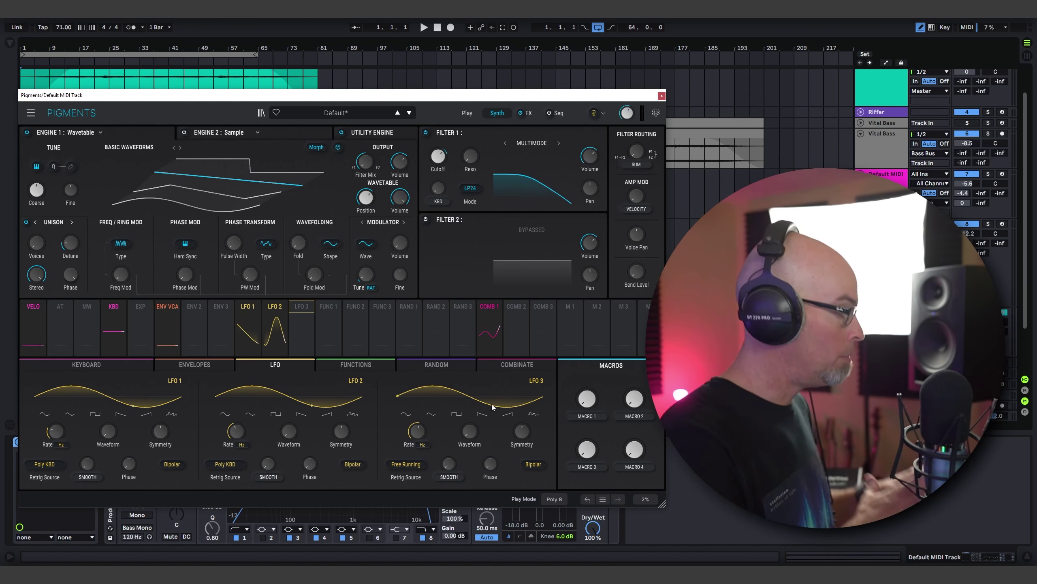
{"action": "mouse_move", "coordinate": [294, 309]}
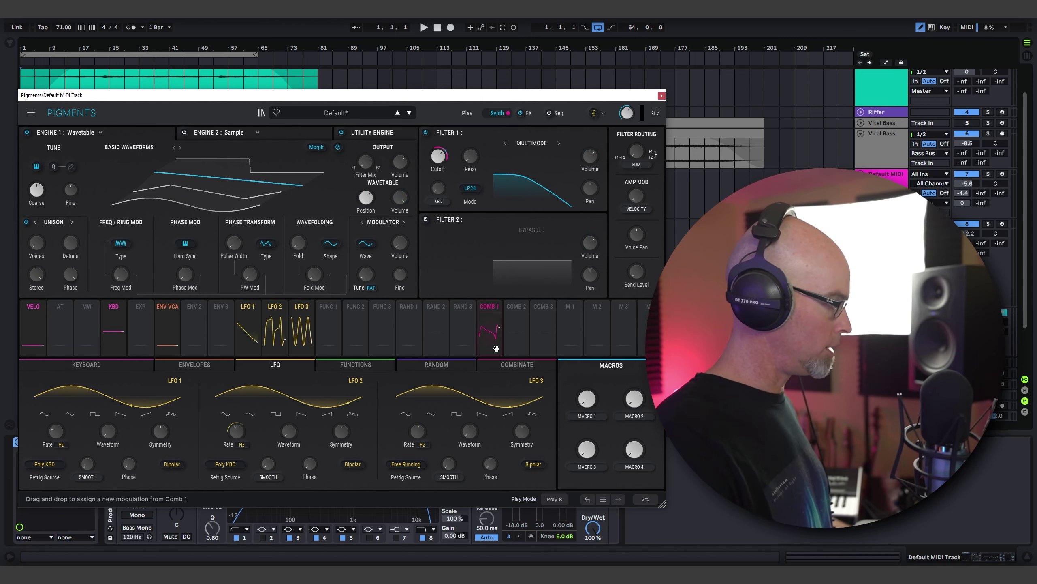
{"action": "left_click", "coordinate": [517, 366]}
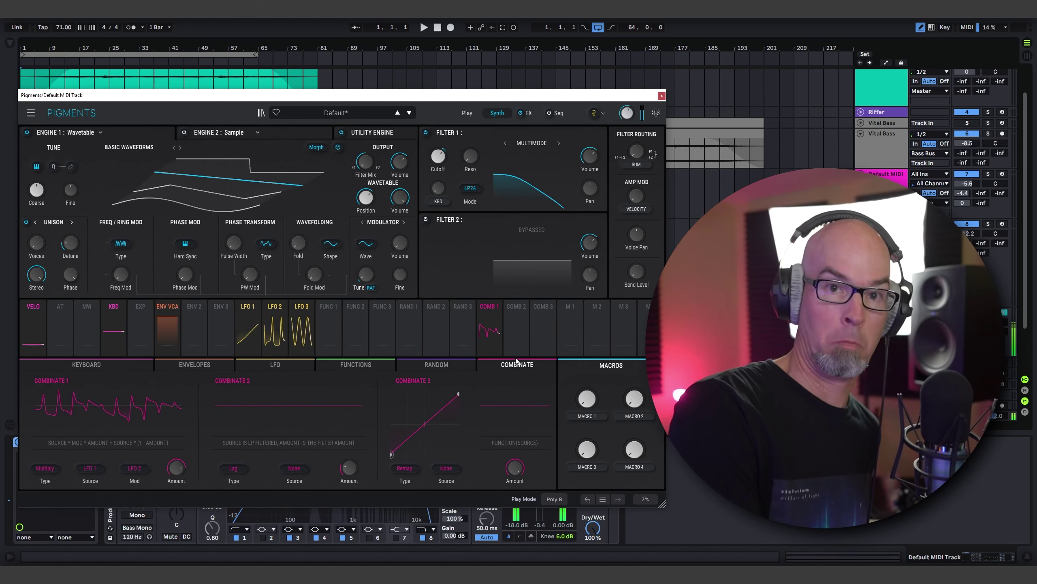
Lower LFO 3's rate to 0.264 Hz while playing notes
{"action": "left_click", "coordinate": [281, 367]}
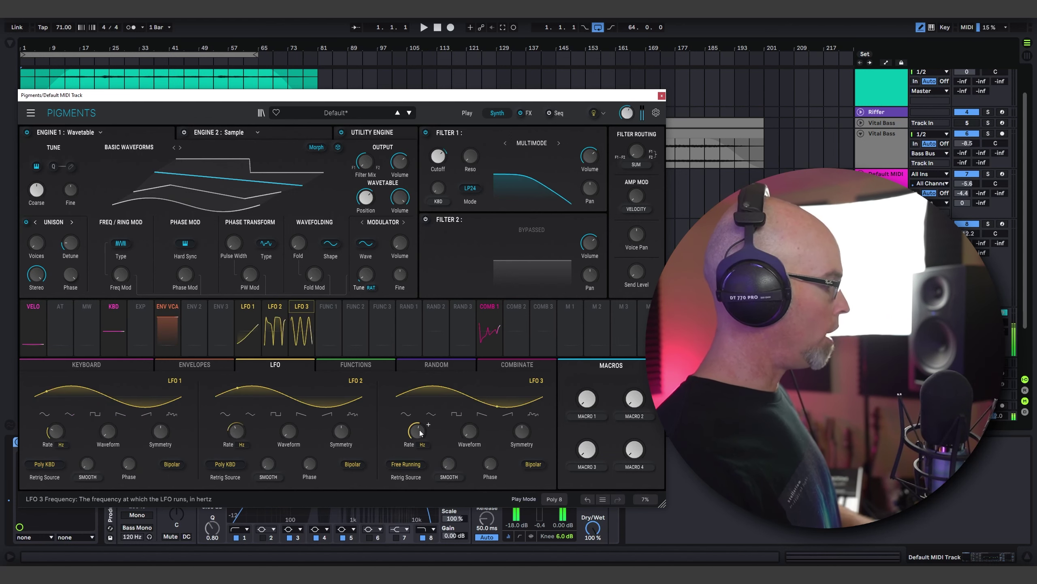
{"action": "mouse_move", "coordinate": [420, 433]}
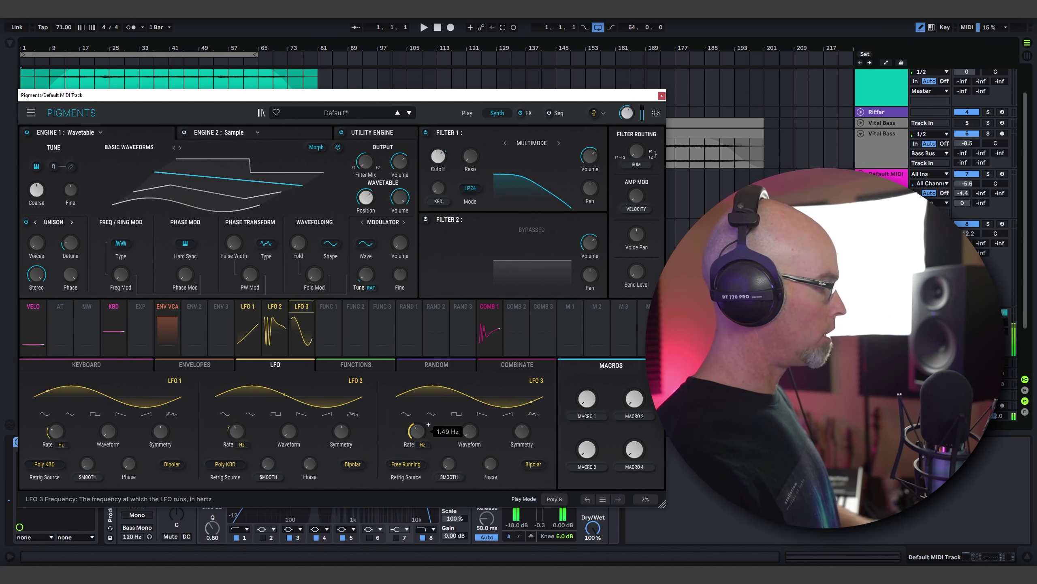
{"action": "scroll", "coordinate": [428, 424], "scroll_direction": "down", "scroll_amount": 2}
{"action": "scroll", "coordinate": [428, 425], "scroll_direction": "down", "scroll_amount": 2}
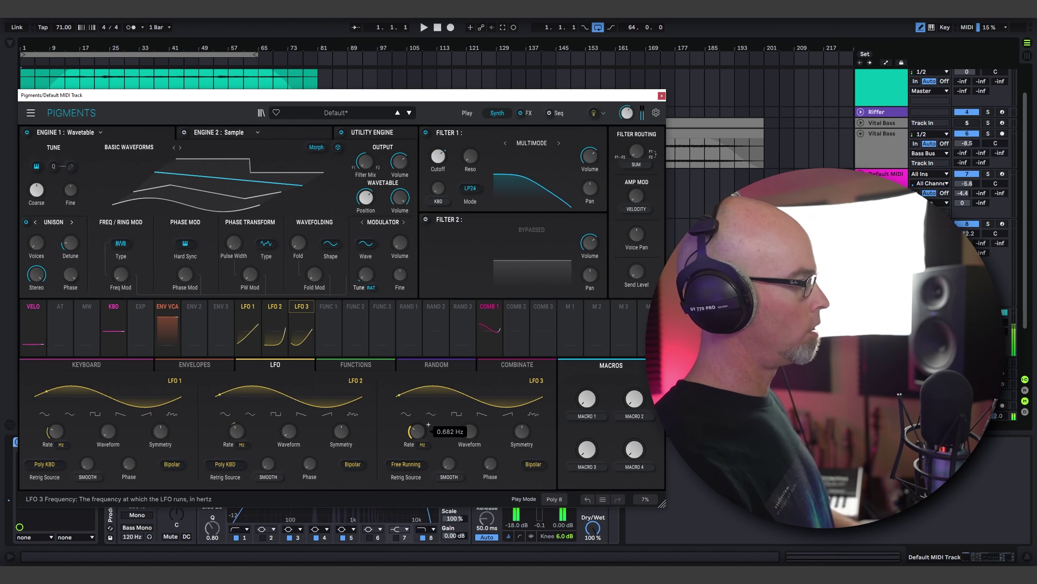
{"action": "scroll", "coordinate": [428, 424], "scroll_direction": "down", "scroll_amount": 1}
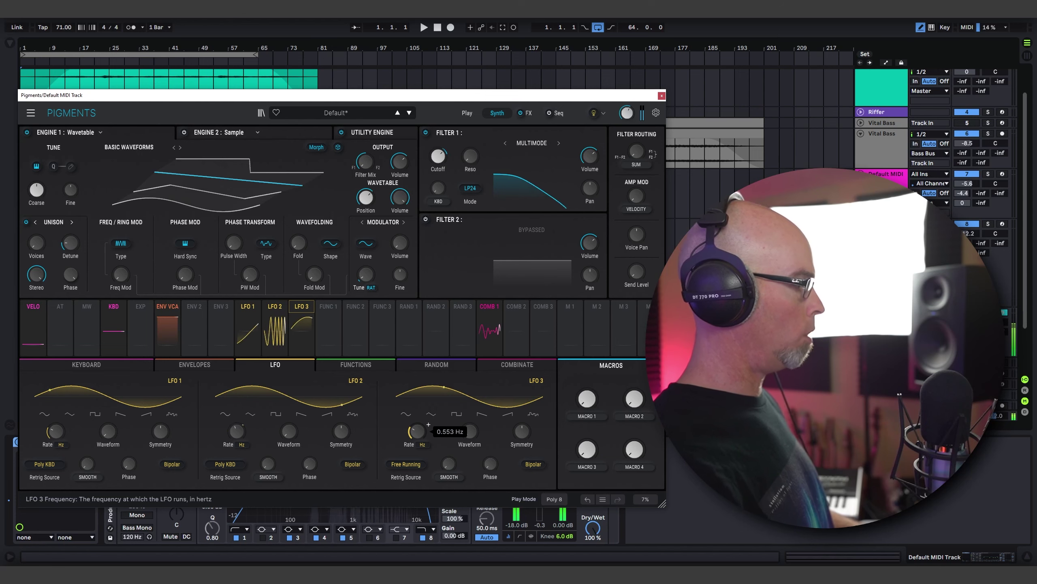
{"action": "scroll", "coordinate": [428, 424], "scroll_direction": "down", "scroll_amount": 1}
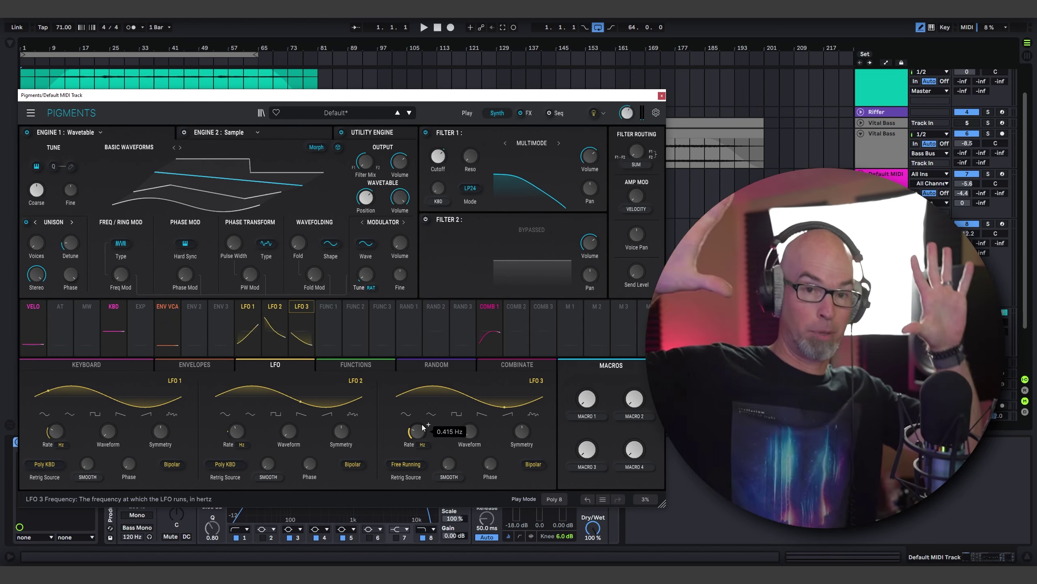
{"action": "mouse_move", "coordinate": [475, 308]}
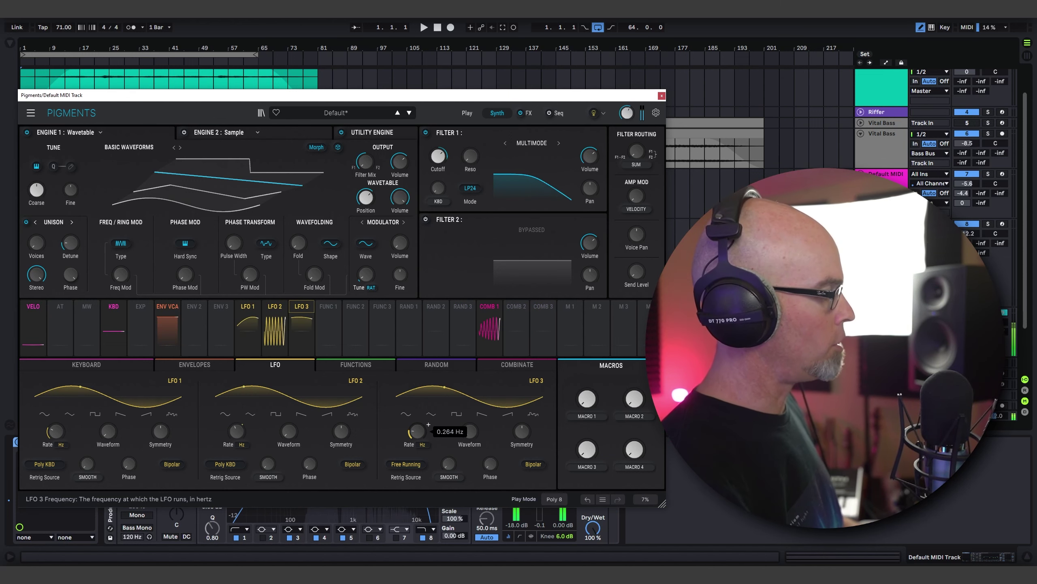
{"action": "mouse_move", "coordinate": [237, 433]}
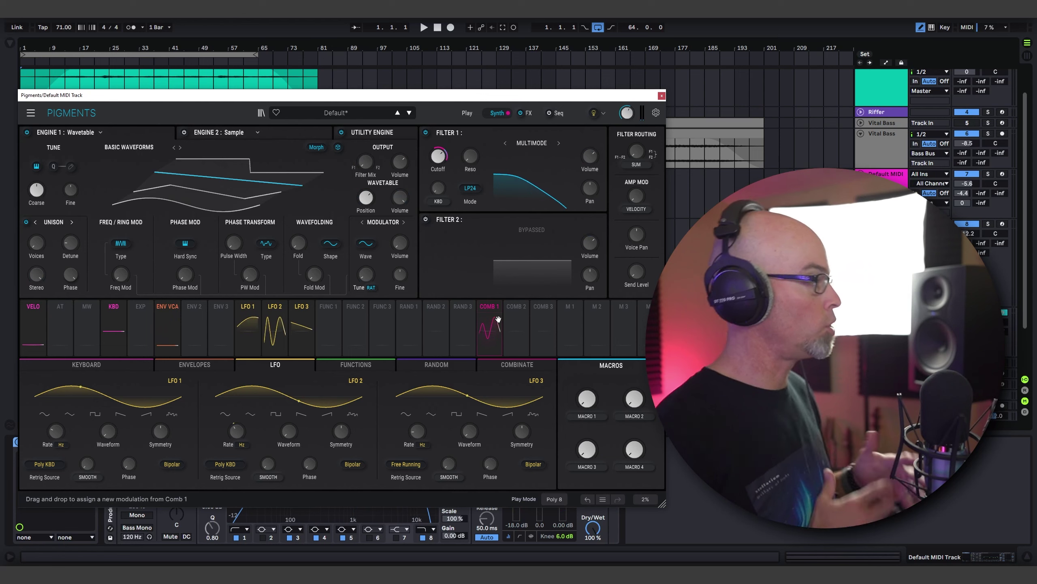
{"action": "left_click_drag", "start_coordinate": [499, 319], "coordinate": [414, 176]}
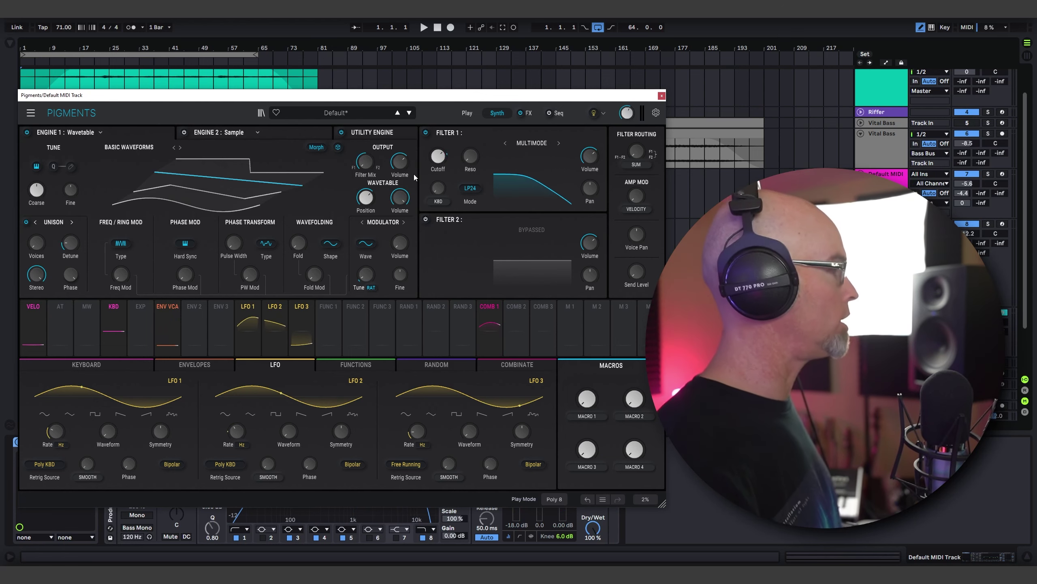
Start playback and load one of the S1gns wavetables from the Patreon Pack 30 folder into Engine 1
{"action": "left_click", "coordinate": [425, 28]}
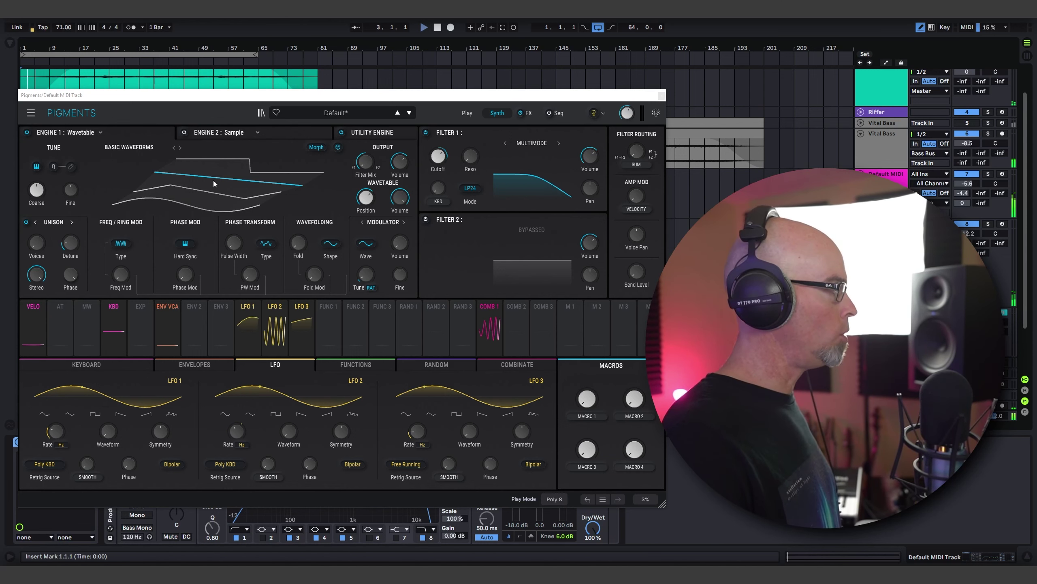
{"action": "left_click", "coordinate": [149, 152]}
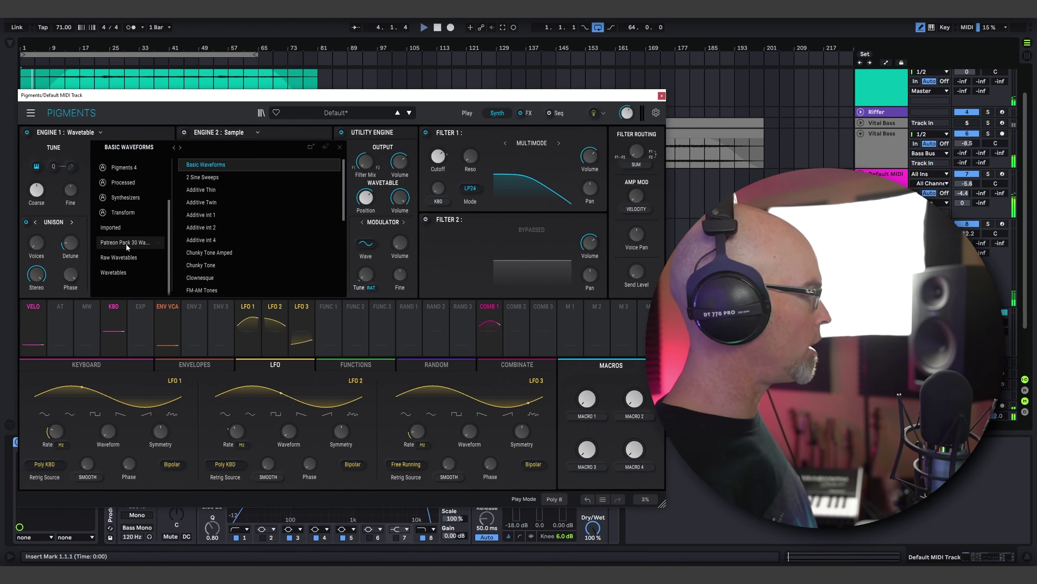
{"action": "left_click", "coordinate": [126, 243]}
{"action": "scroll", "coordinate": [271, 240], "scroll_direction": "down", "scroll_amount": 6}
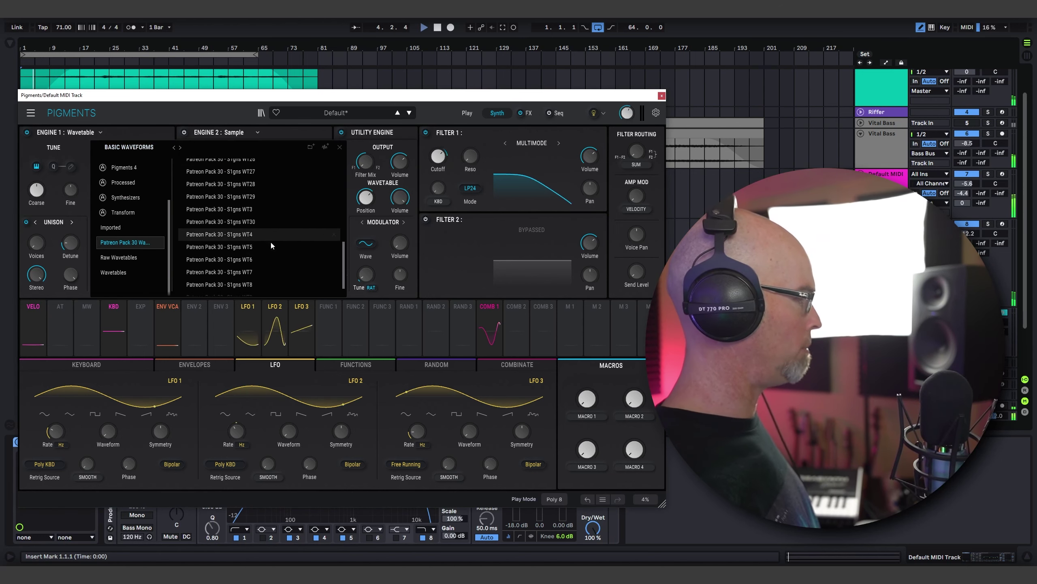
{"action": "left_click", "coordinate": [240, 195]}
{"action": "left_click", "coordinate": [339, 148]}
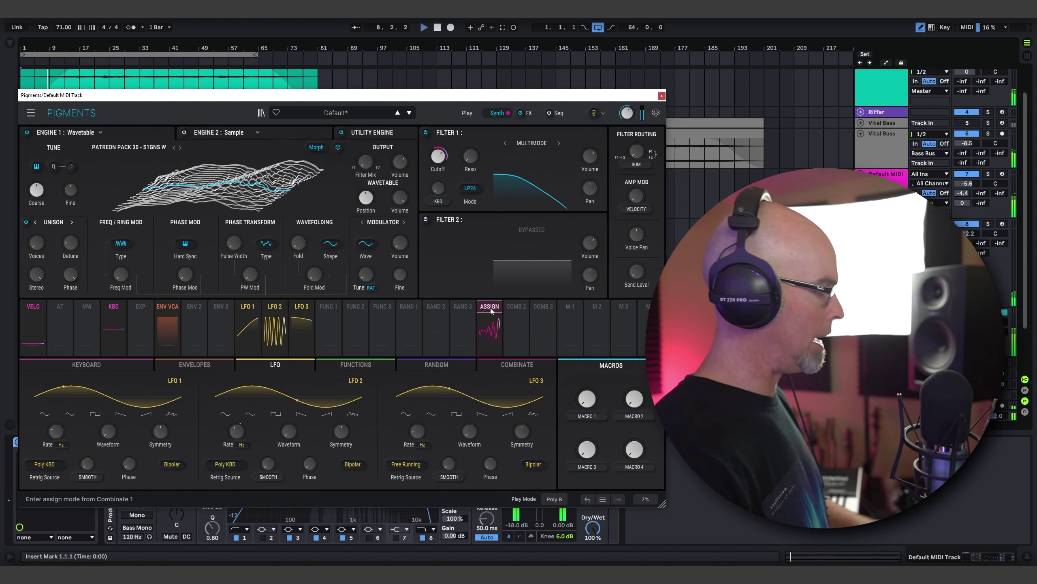
Assign Combinate 1 to modulate Engine 1's wavetable position with an amount of 0.25
{"action": "left_click", "coordinate": [489, 310]}
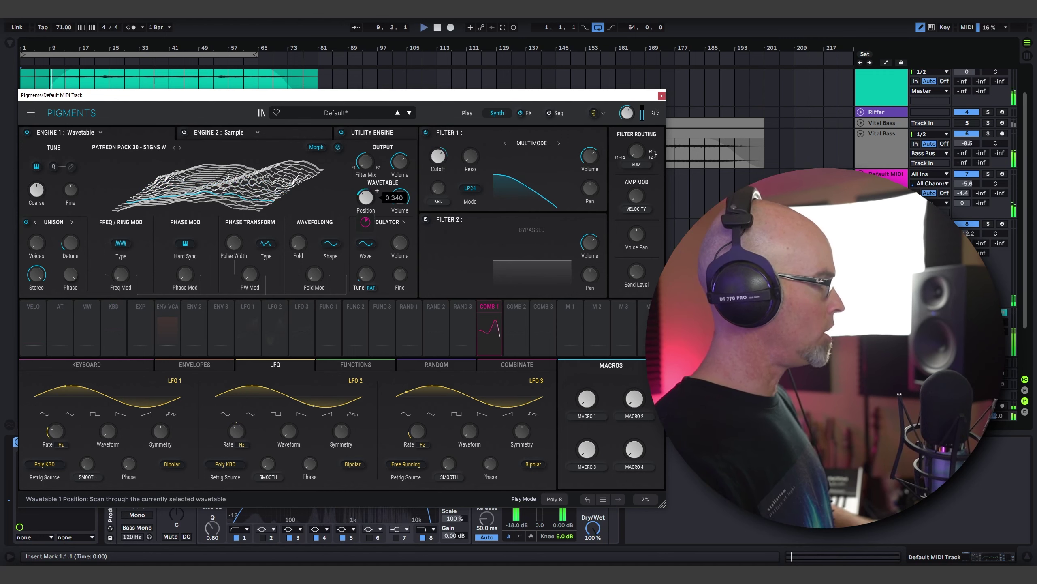
{"action": "left_click", "coordinate": [490, 309]}
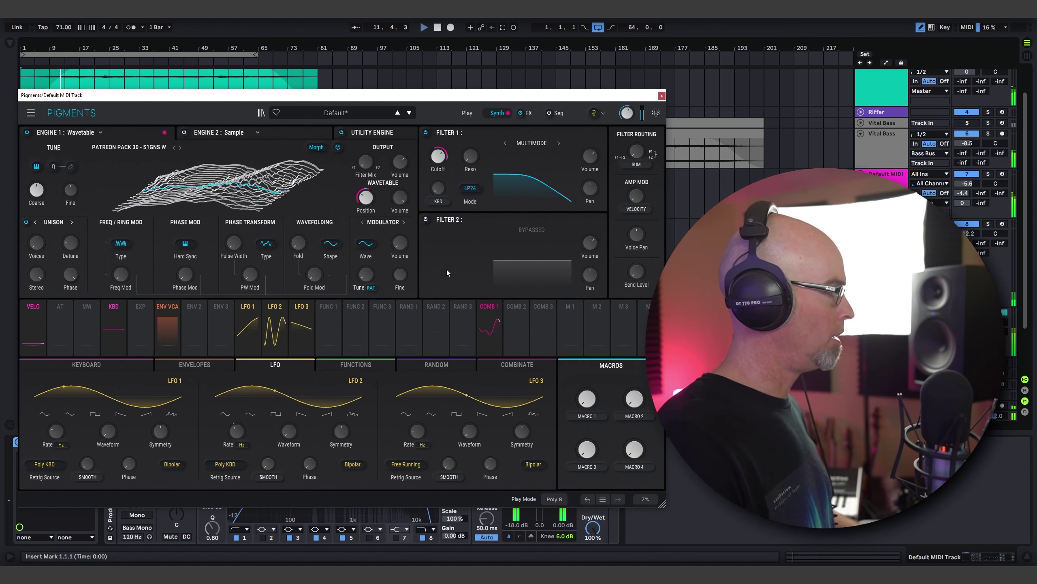
Shape the VCA envelope with a slower attack and a longer release, adjust its attack curve, and stop playback
{"action": "left_click", "coordinate": [197, 367]}
{"action": "left_click_drag", "start_coordinate": [40, 431], "coordinate": [175, 423]}
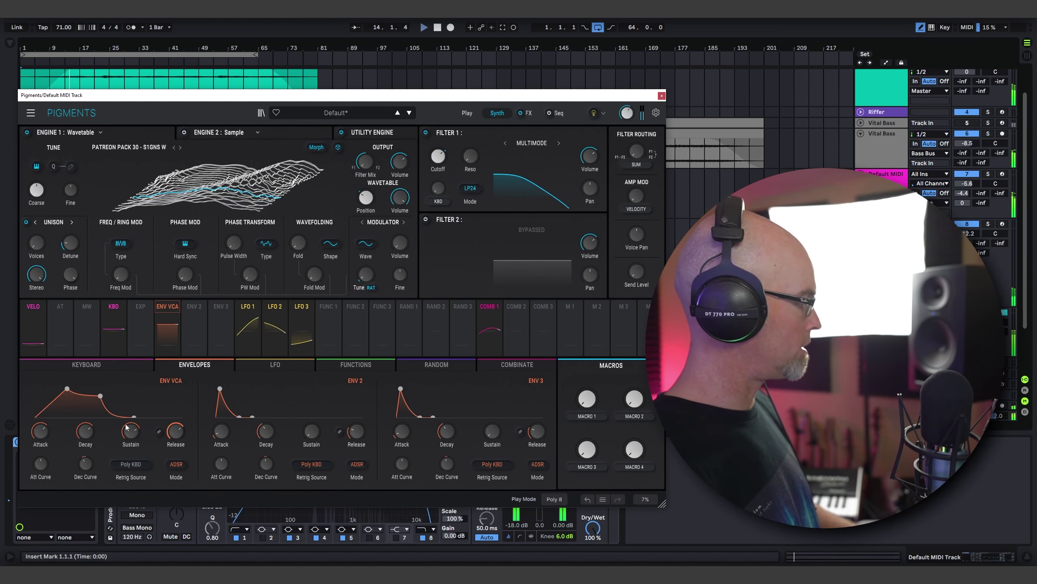
{"action": "left_click_drag", "start_coordinate": [41, 464], "coordinate": [41, 471]}
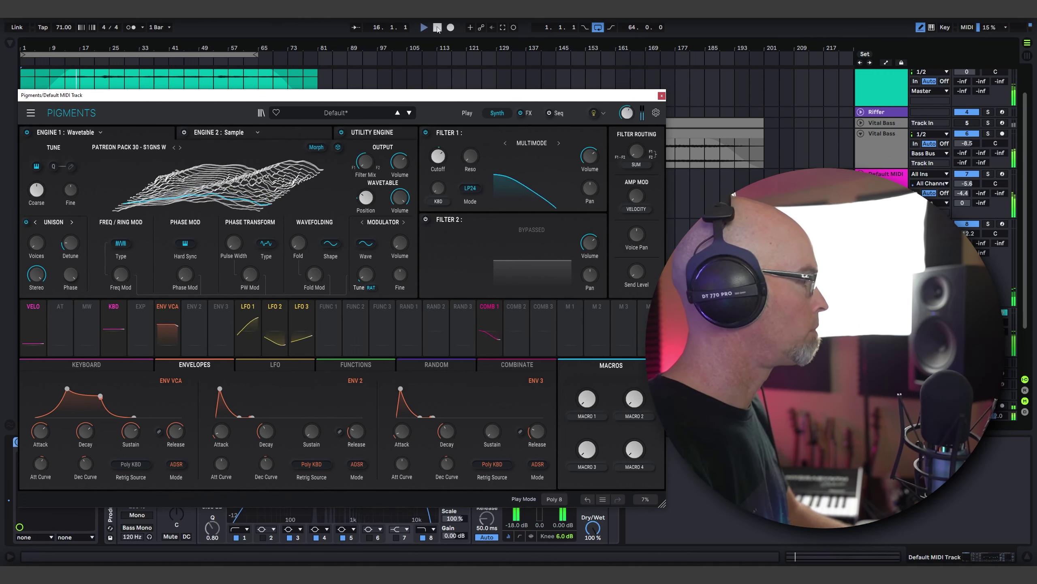
{"action": "left_click", "coordinate": [437, 27]}
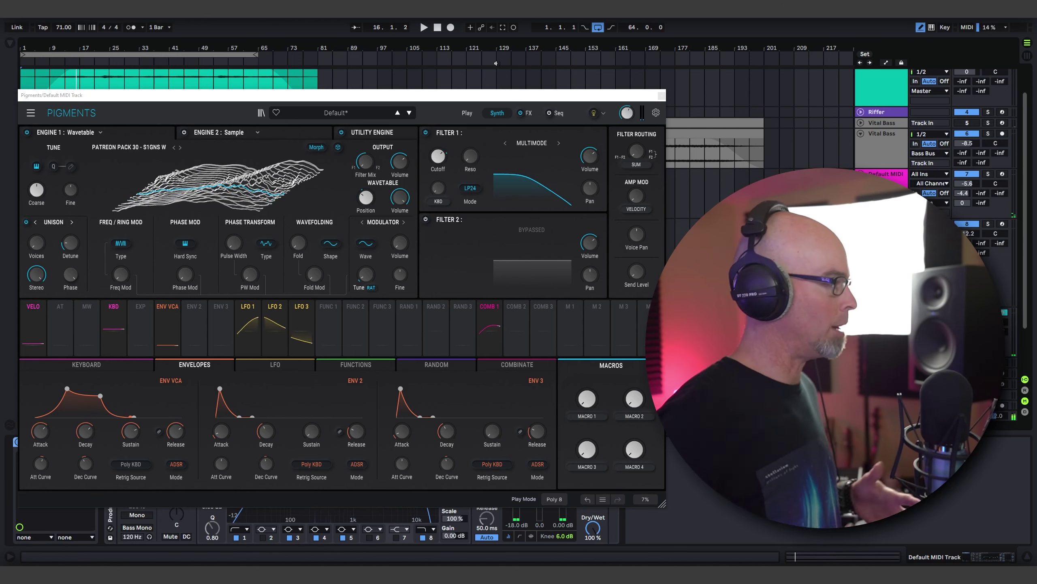
Set the type of both Combinate 2 and Combinate 3 to Multiply
{"action": "left_click", "coordinate": [519, 366]}
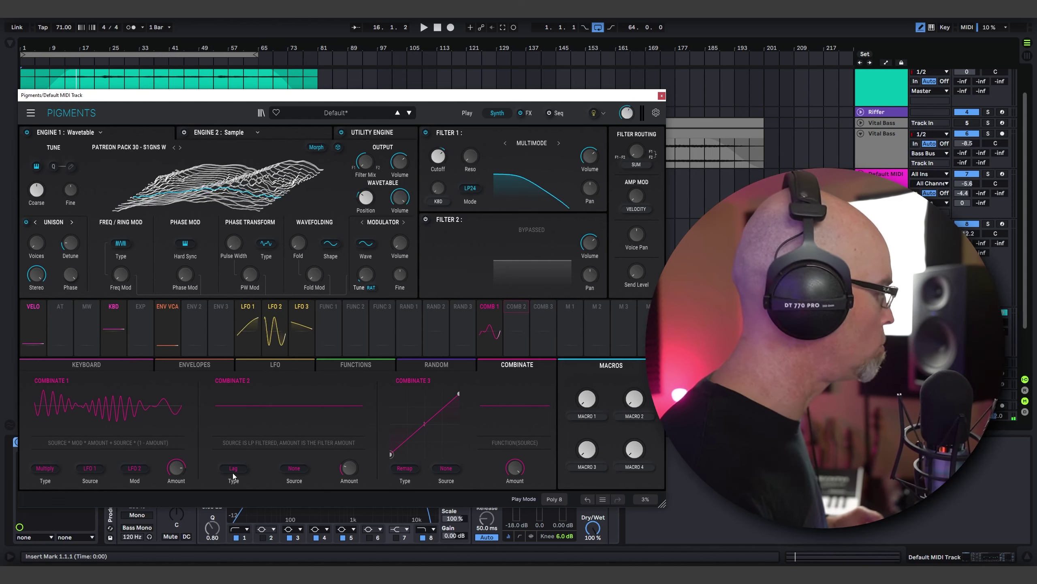
{"action": "left_click", "coordinate": [244, 467]}
{"action": "left_click", "coordinate": [279, 390]}
{"action": "left_click", "coordinate": [405, 468]}
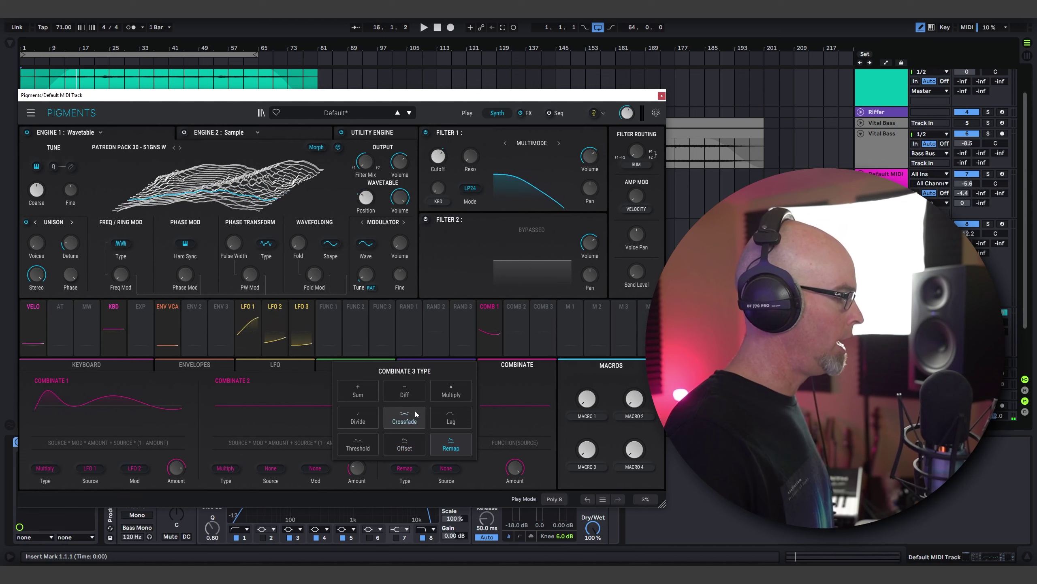
{"action": "left_click", "coordinate": [451, 390]}
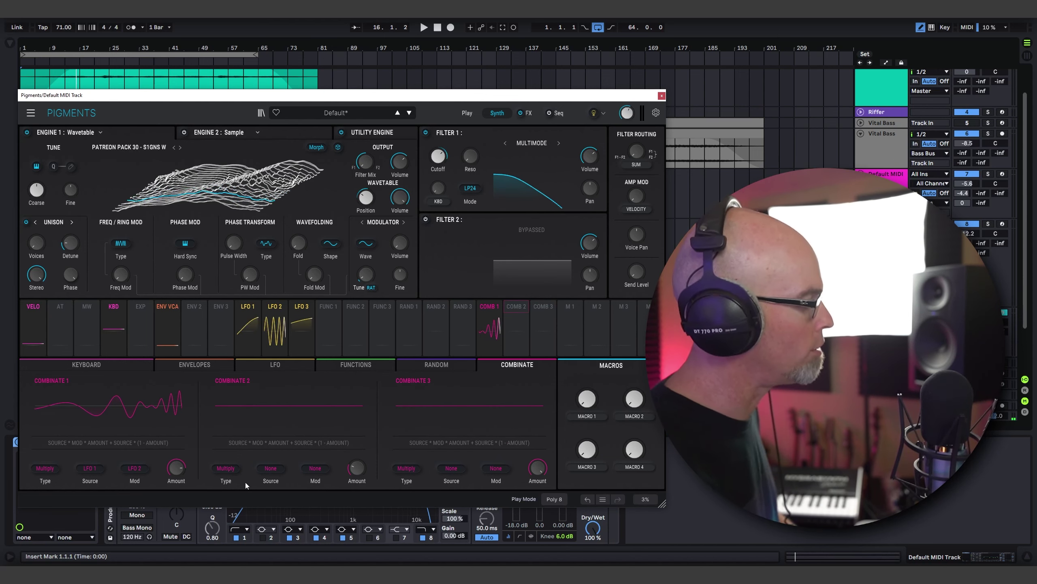
Change Combinate 2's type to Remap and add and move points to bend its curve into an uneven two-peak zigzag
{"action": "left_click", "coordinate": [225, 467]}
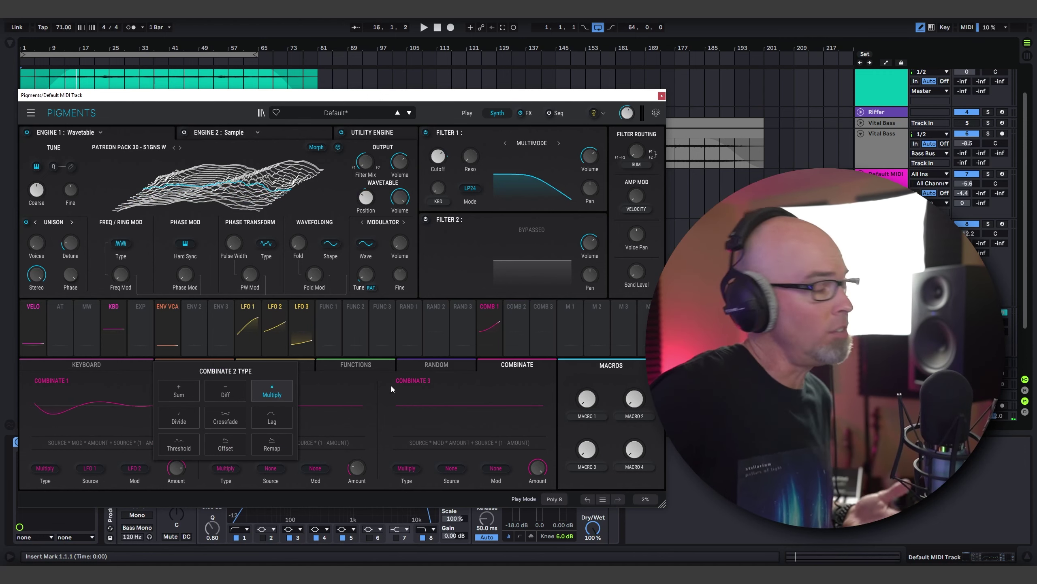
{"action": "left_click", "coordinate": [284, 444]}
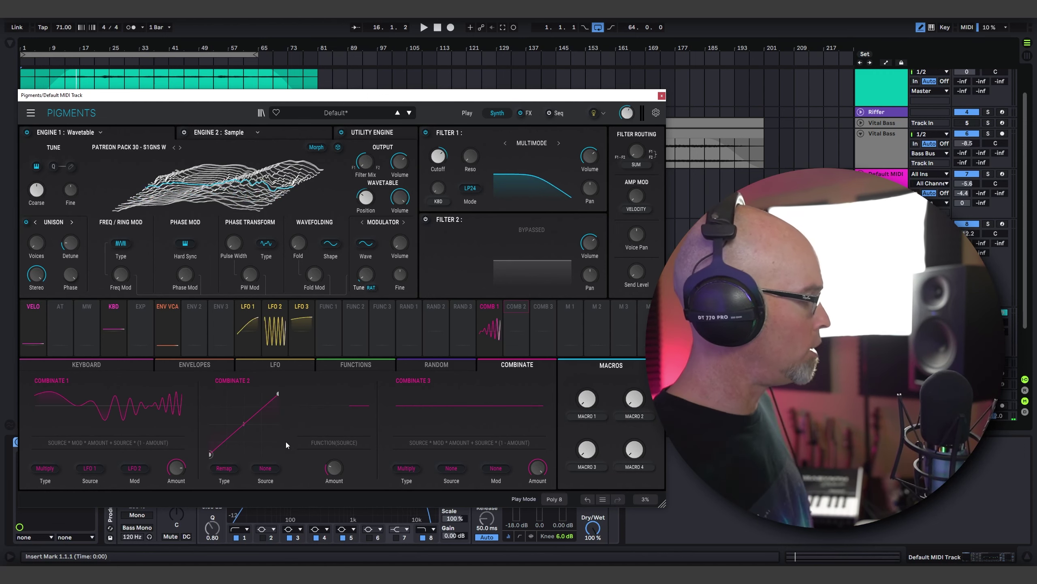
{"action": "double_click", "coordinate": [250, 420]}
{"action": "left_click_drag", "start_coordinate": [249, 420], "coordinate": [226, 406]}
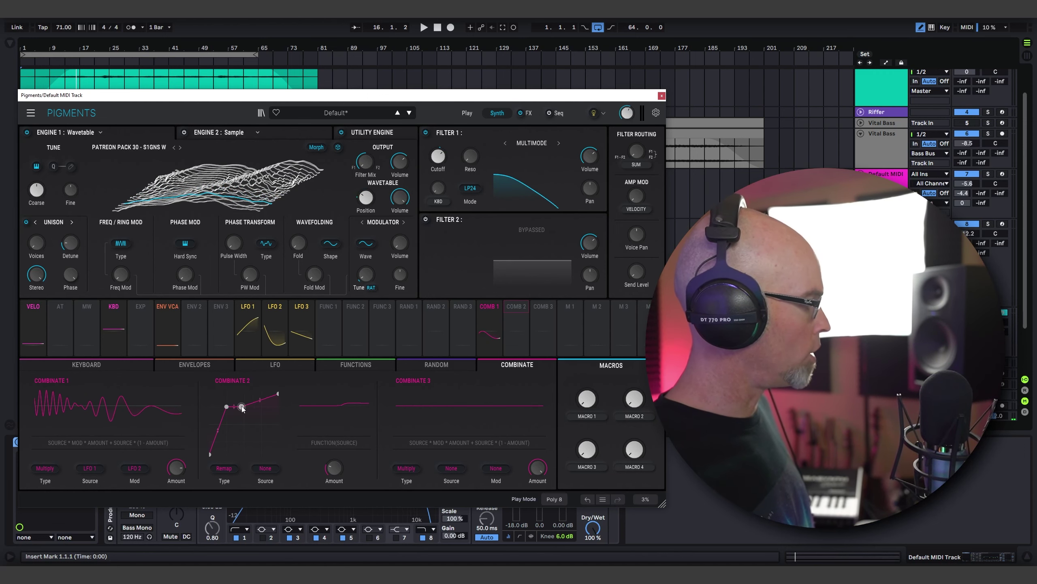
{"action": "double_click", "coordinate": [239, 434]}
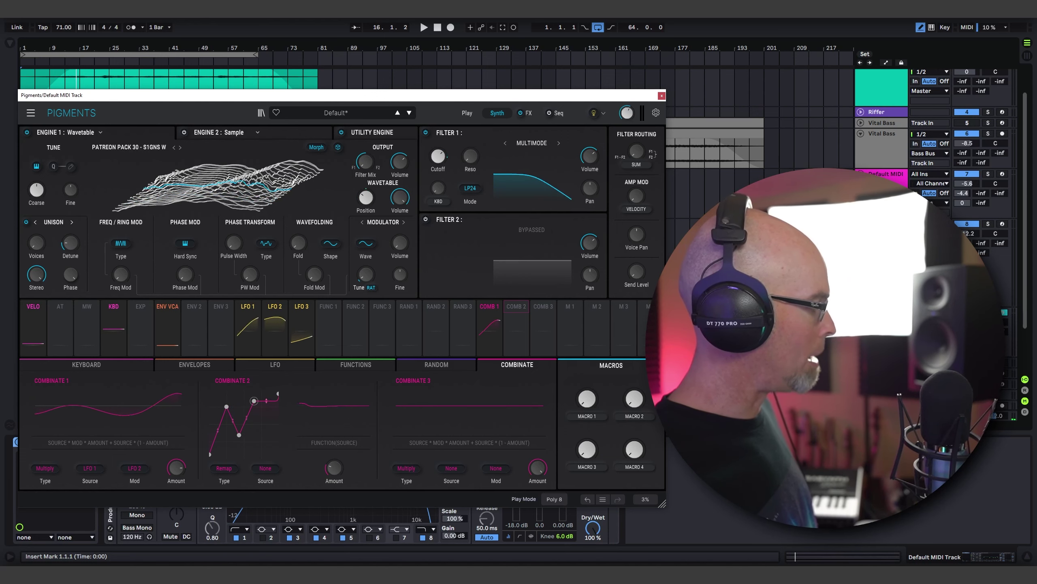
{"action": "double_click", "coordinate": [277, 400]}
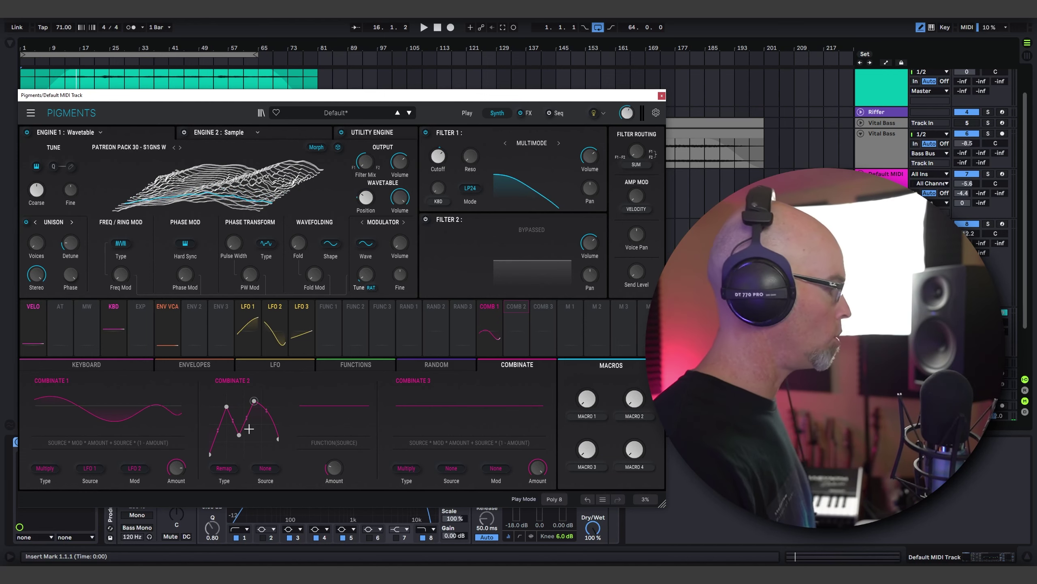
{"action": "left_click_drag", "start_coordinate": [239, 434], "coordinate": [233, 442]}
{"action": "double_click", "coordinate": [251, 429]}
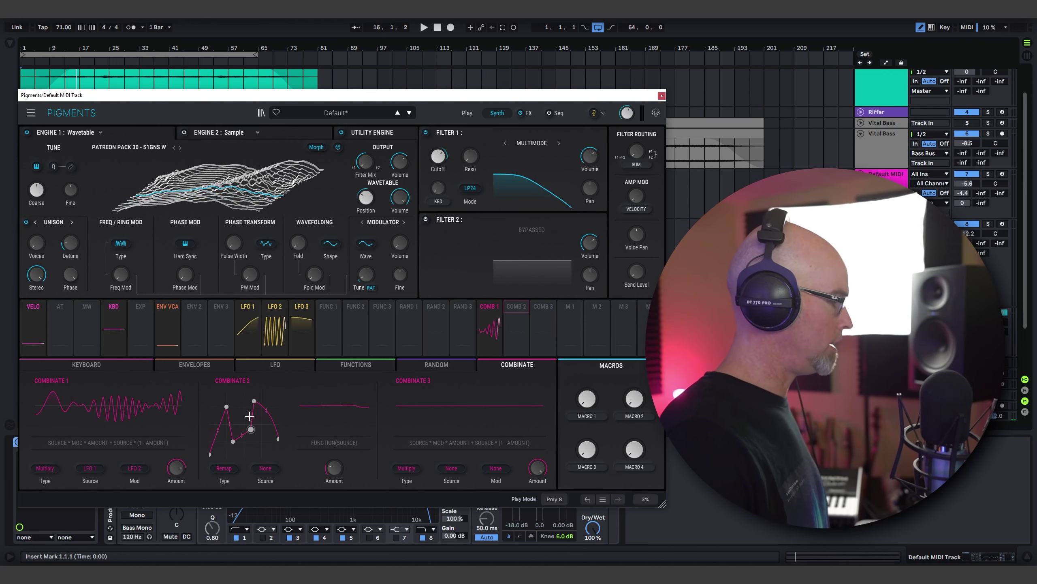
Set Combinate 2's source to Comb 1 and adjust its Amount while playing notes
{"action": "left_click", "coordinate": [265, 468]}
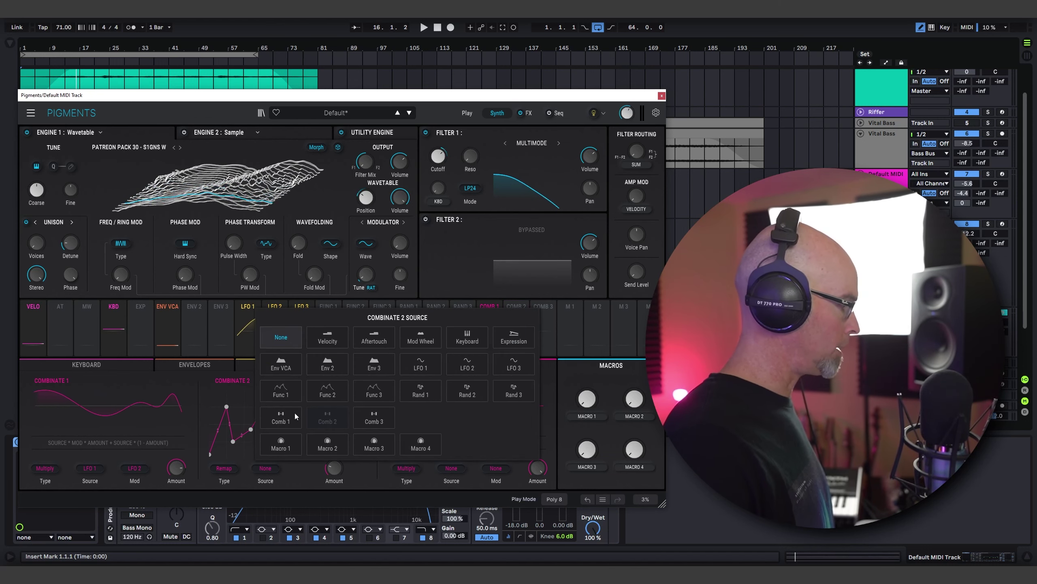
{"action": "left_click", "coordinate": [282, 415]}
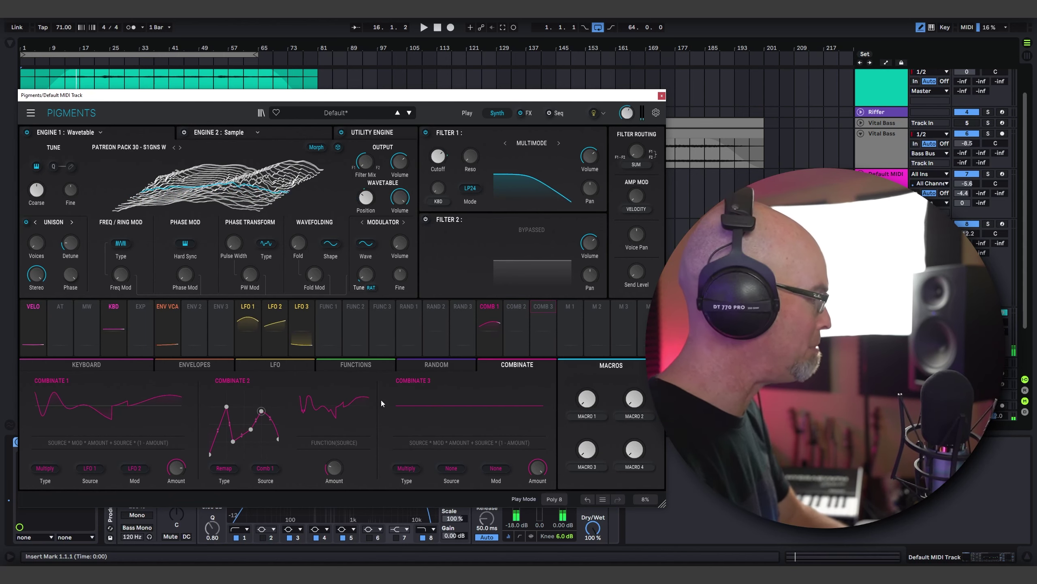
{"action": "left_click_drag", "start_coordinate": [333, 468], "coordinate": [333, 453]}
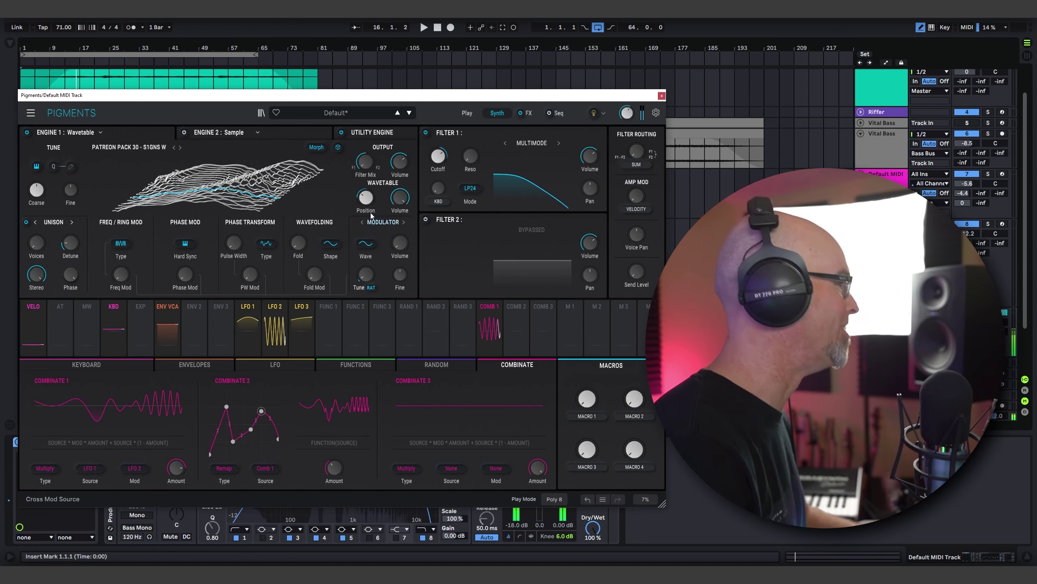
Replace Combinate 1 with Combinate 2 as the modulator of Engine 1's wavetable position
{"action": "left_click", "coordinate": [483, 311]}
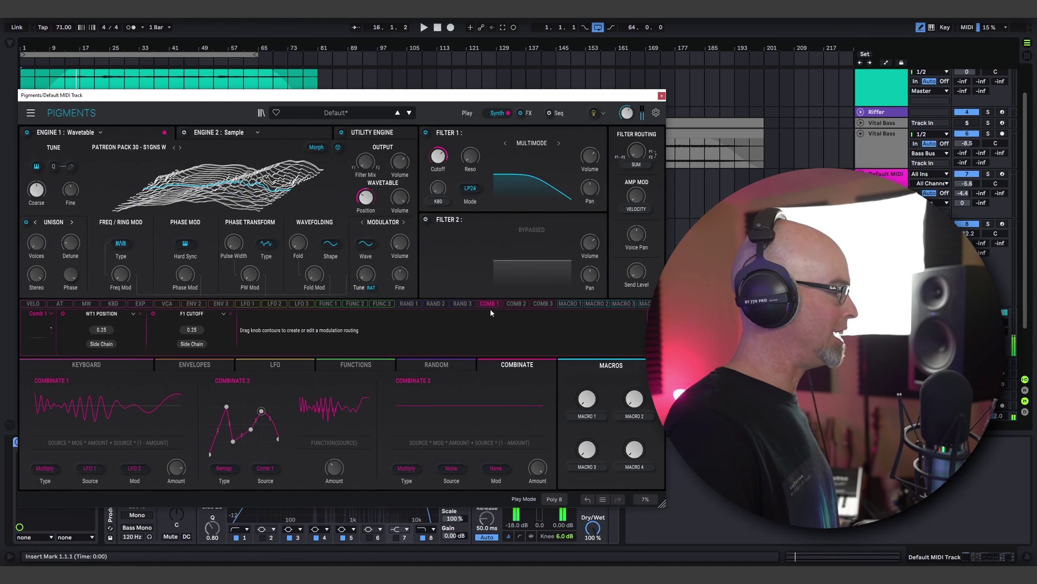
{"action": "left_click", "coordinate": [140, 314]}
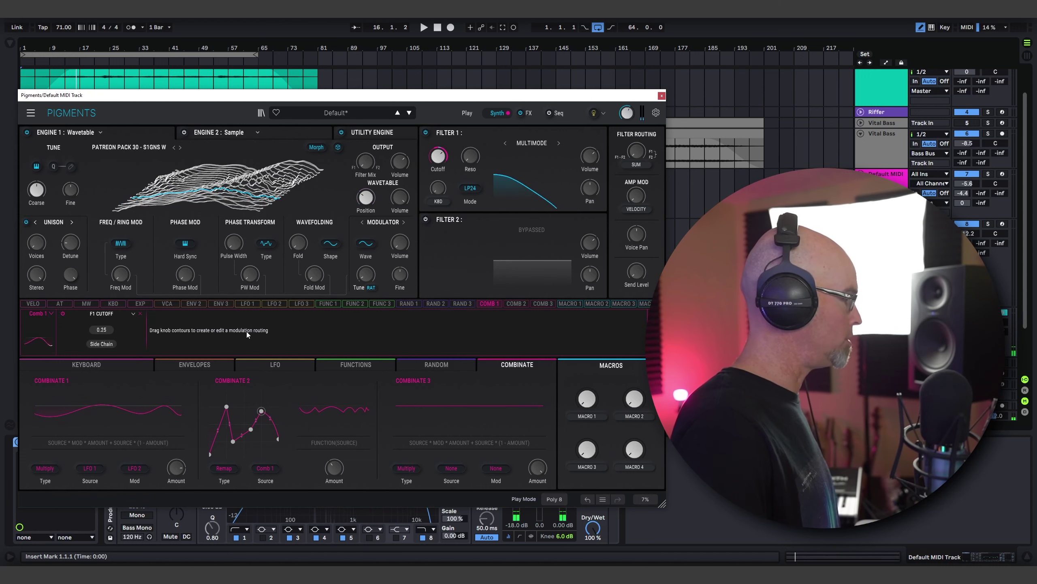
{"action": "left_click", "coordinate": [524, 307]}
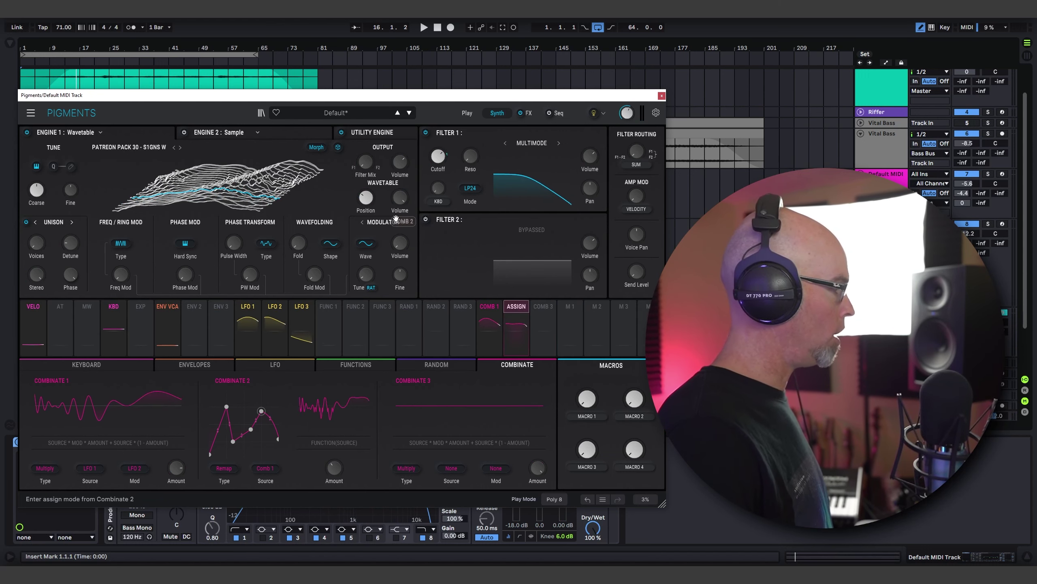
{"action": "mouse_move", "coordinate": [396, 218]}
{"action": "left_mouse_down"}
{"action": "mouse_move", "coordinate": [362, 198]}
{"action": "mouse_move", "coordinate": [392, 201]}
{"action": "left_mouse_up"}
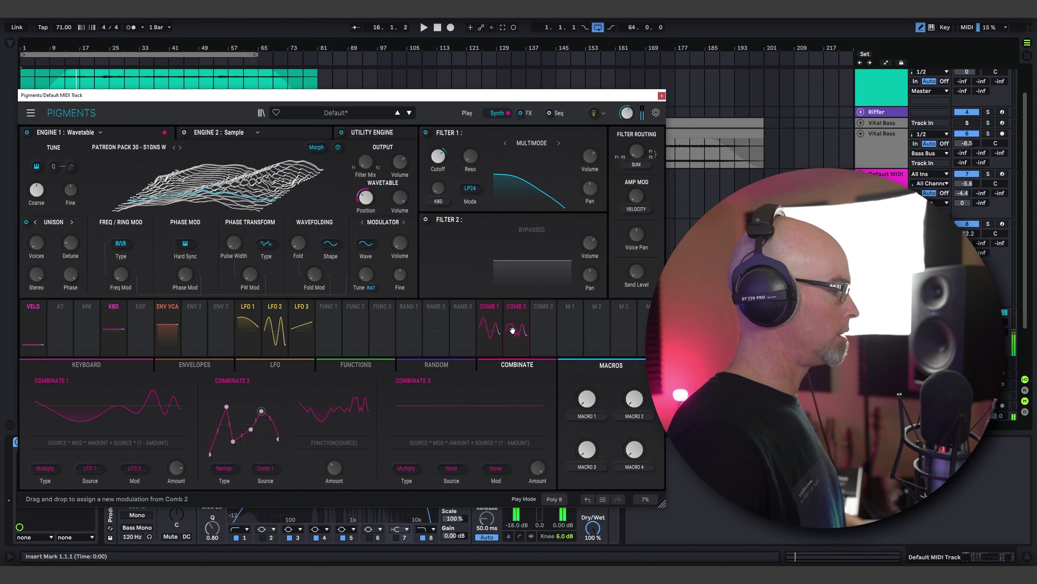
Reduce Combinate 2's modulation of the wavetable position to 0.00 and delete that routing
{"action": "left_click_drag", "start_coordinate": [516, 329], "coordinate": [365, 210]}
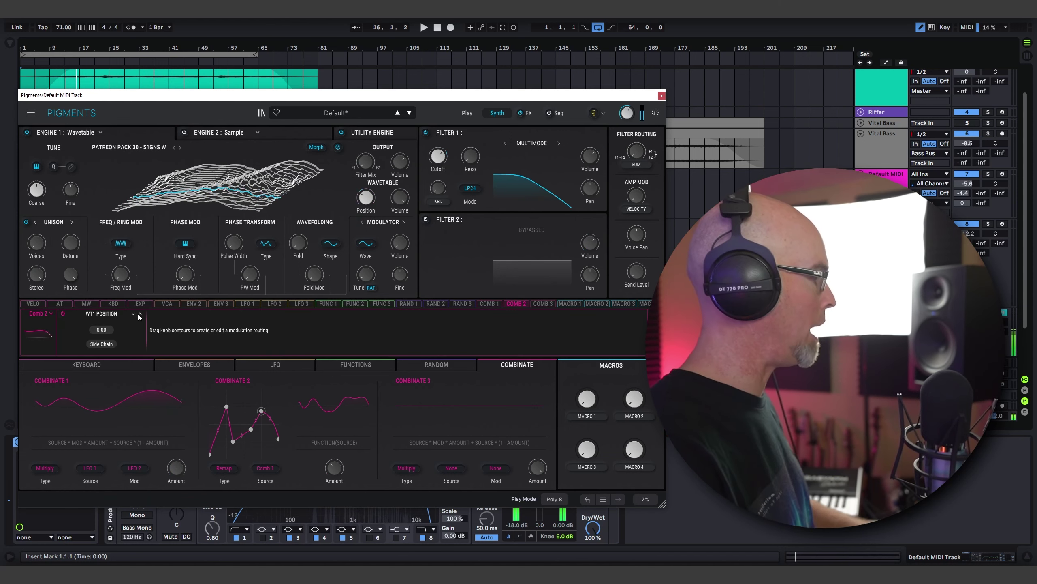
{"action": "left_click", "coordinate": [140, 313]}
Review the LFO settings and the modulation routings of LFO 2, Combinate 1 and Combinate 2
{"action": "left_click", "coordinate": [275, 364]}
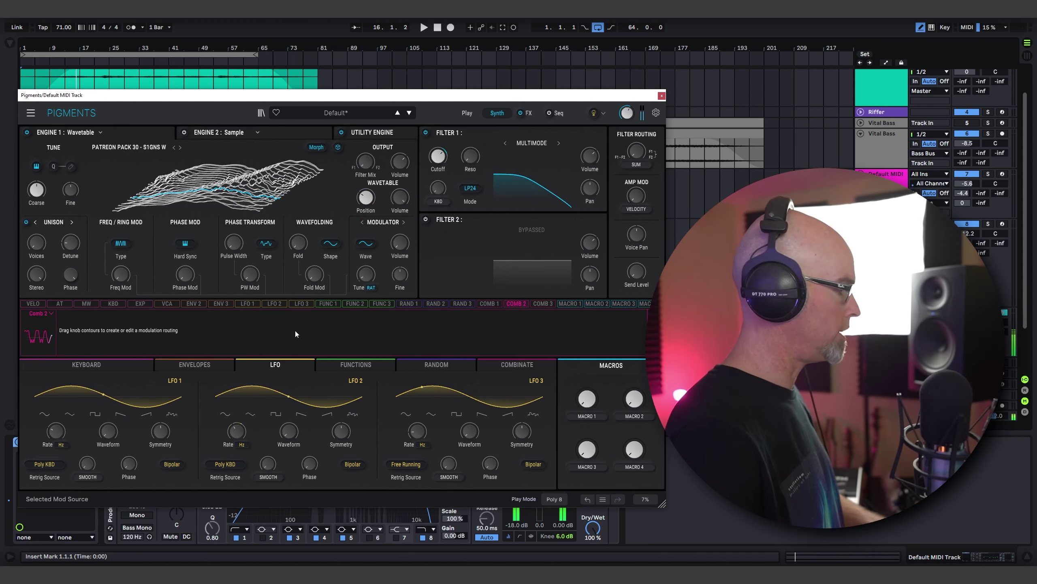
{"action": "left_click", "coordinate": [273, 303]}
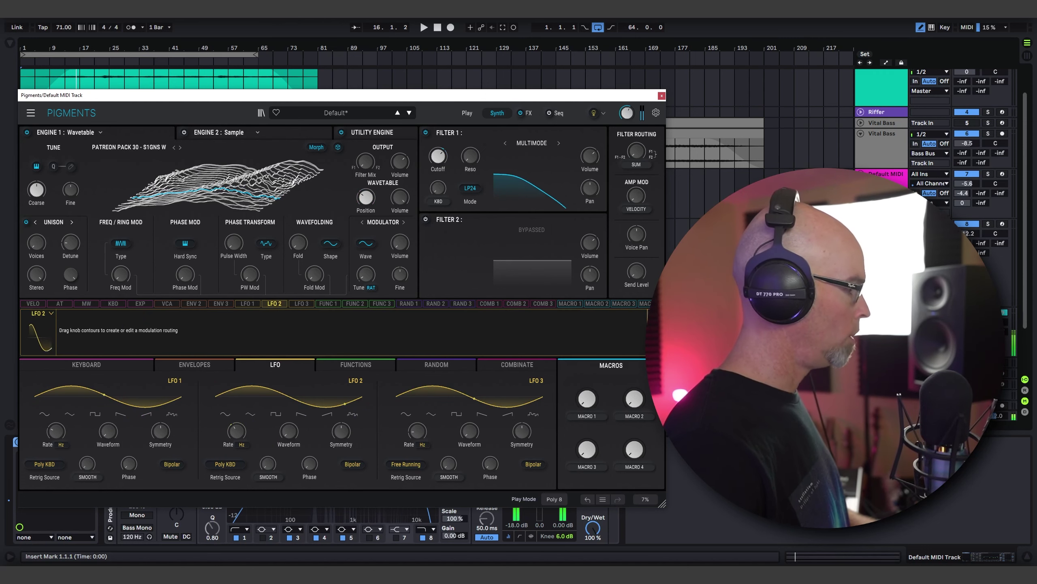
{"action": "left_click_drag", "start_coordinate": [352, 214], "coordinate": [364, 199]}
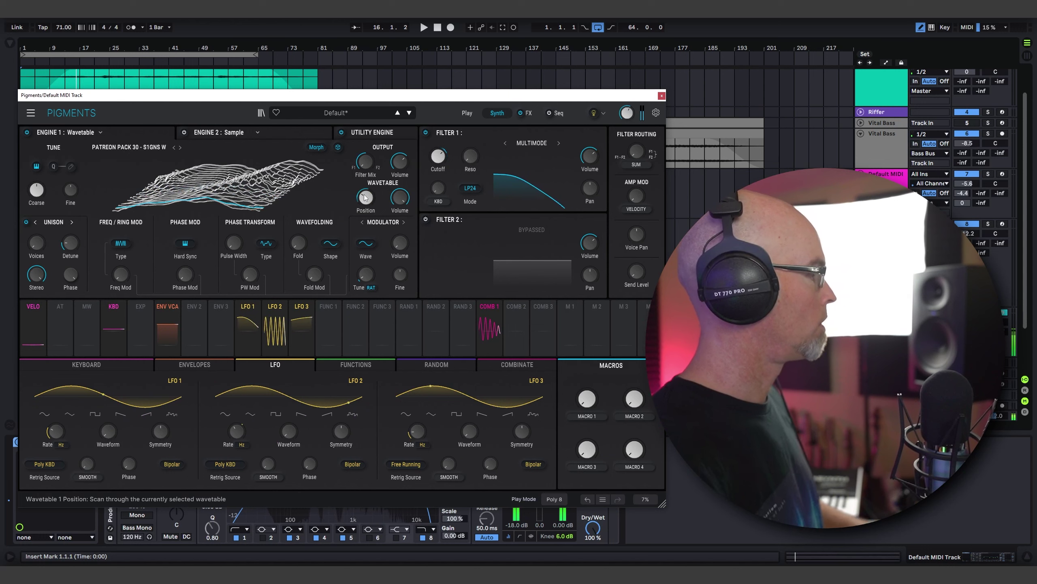
{"action": "left_click", "coordinate": [493, 310]}
{"action": "left_click", "coordinate": [518, 303]}
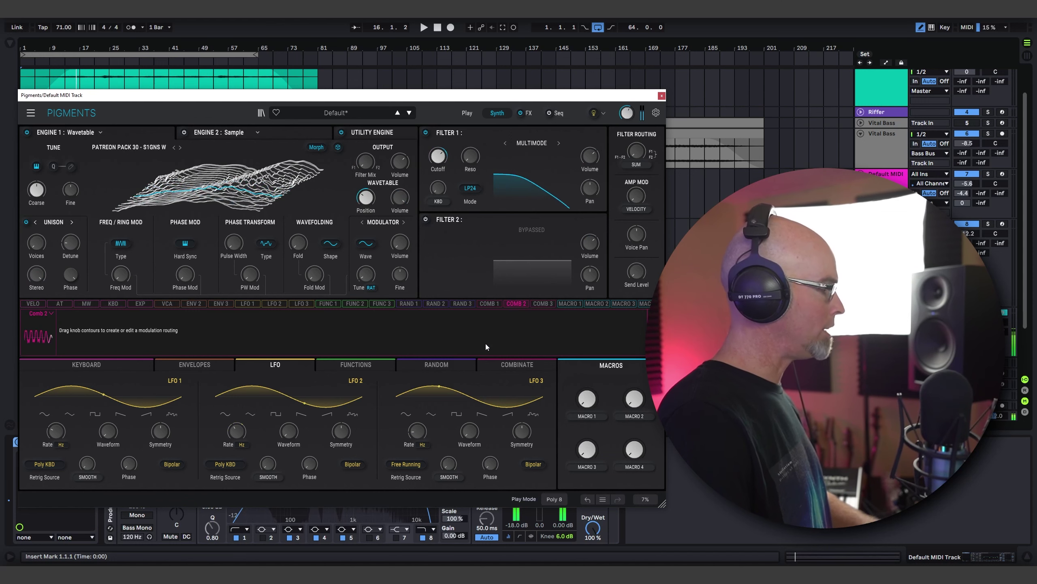
{"action": "left_click", "coordinate": [642, 337]}
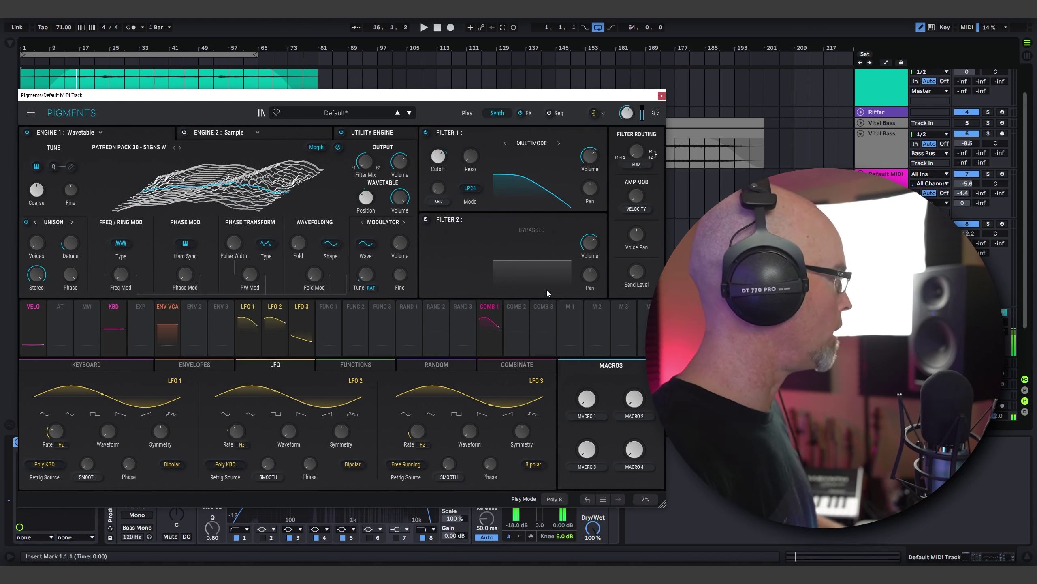
Raise Engine 1's unison voices and adjust the detune during playback, stop playback, and return to the LFO settings
{"action": "left_click", "coordinate": [424, 28]}
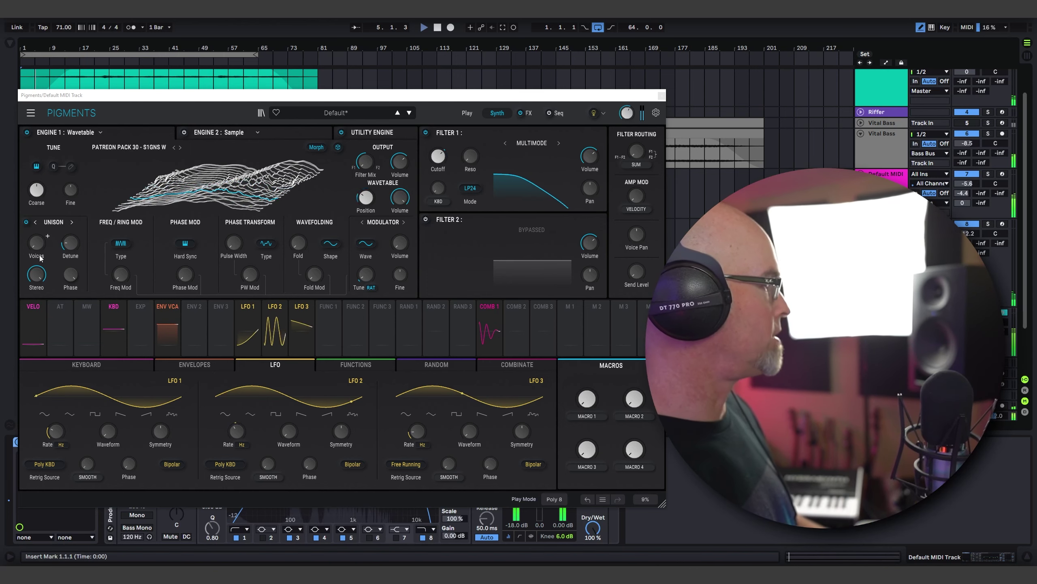
{"action": "left_click_drag", "start_coordinate": [40, 247], "coordinate": [70, 242]}
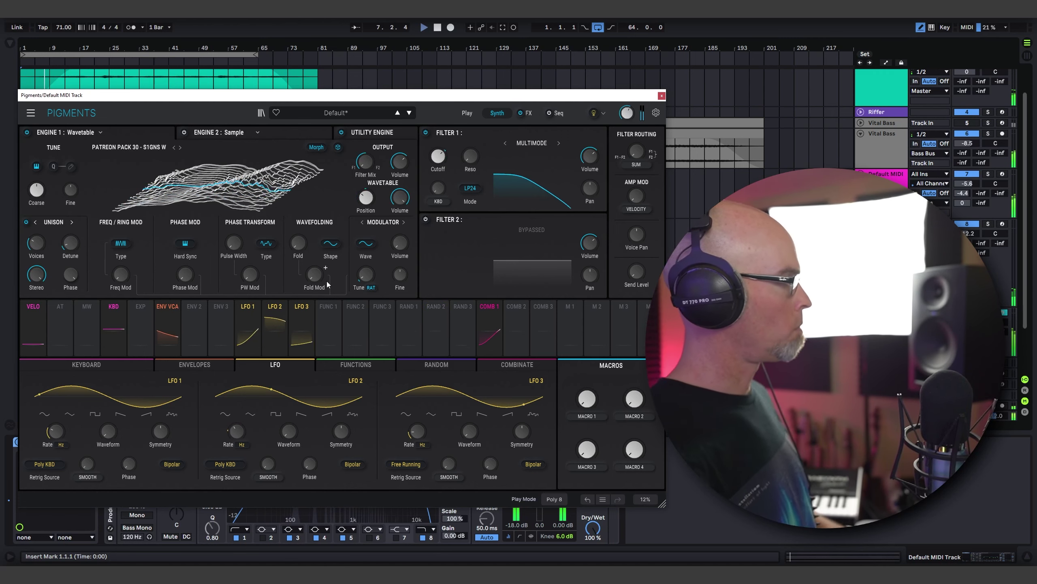
{"action": "left_click", "coordinate": [436, 27]}
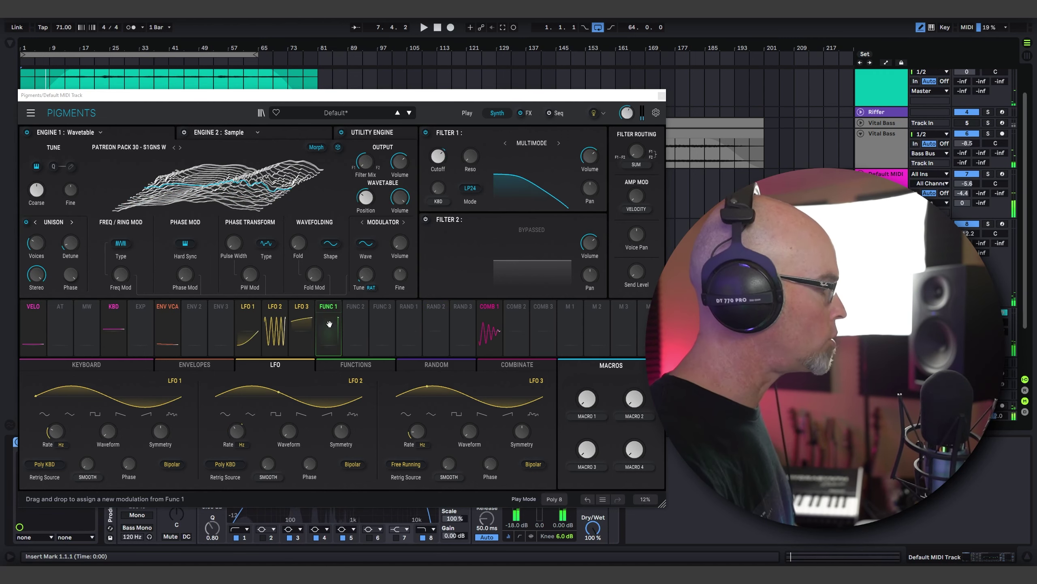
{"action": "left_click", "coordinate": [304, 370]}
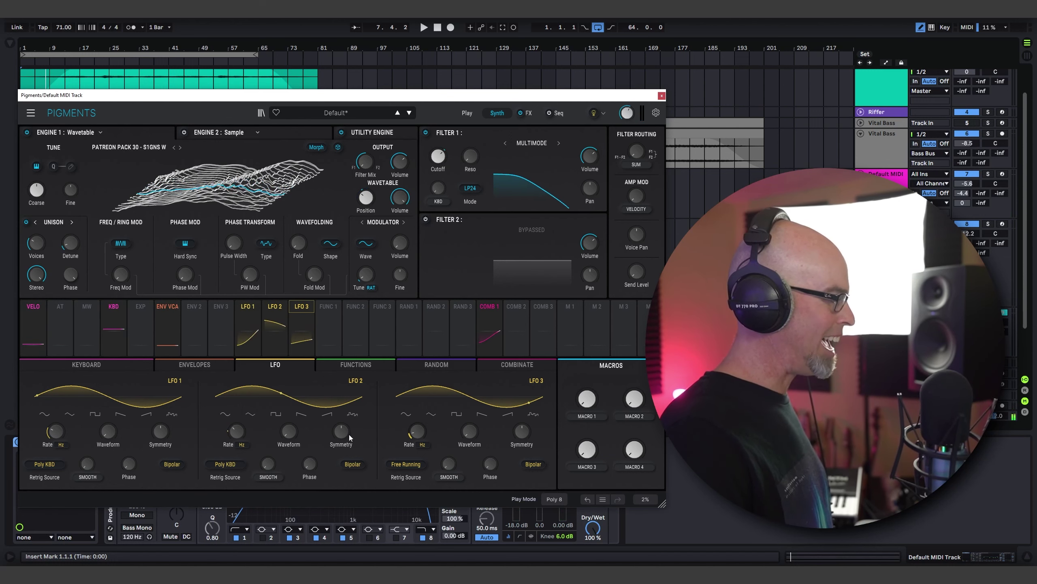
Show the Combinate settings, enable Engine 2 and load the Harpsichord C3 sample from the Pigments 4 category into it
{"action": "mouse_move", "coordinate": [248, 425]}
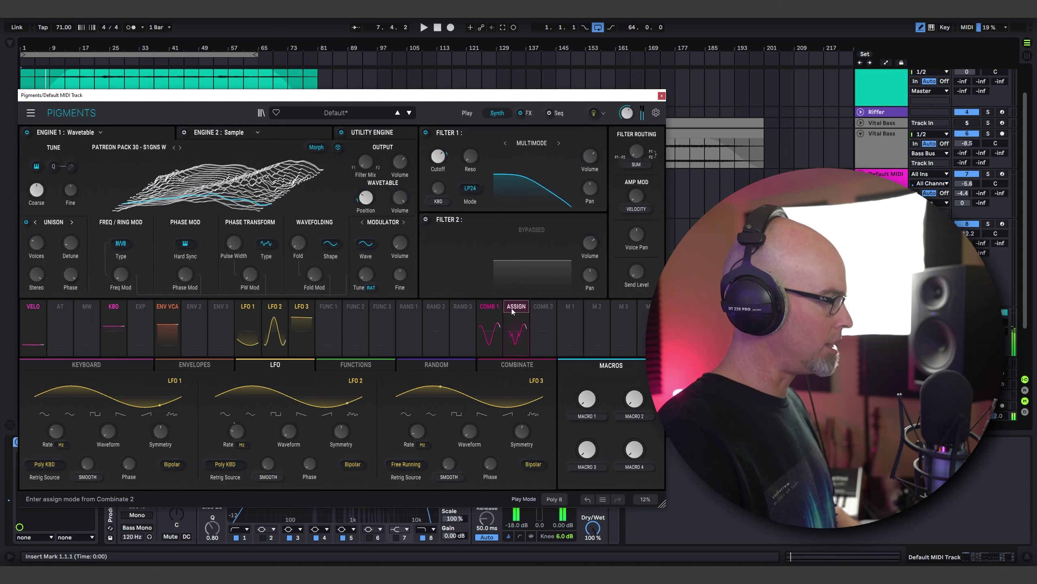
{"action": "left_click", "coordinate": [511, 364]}
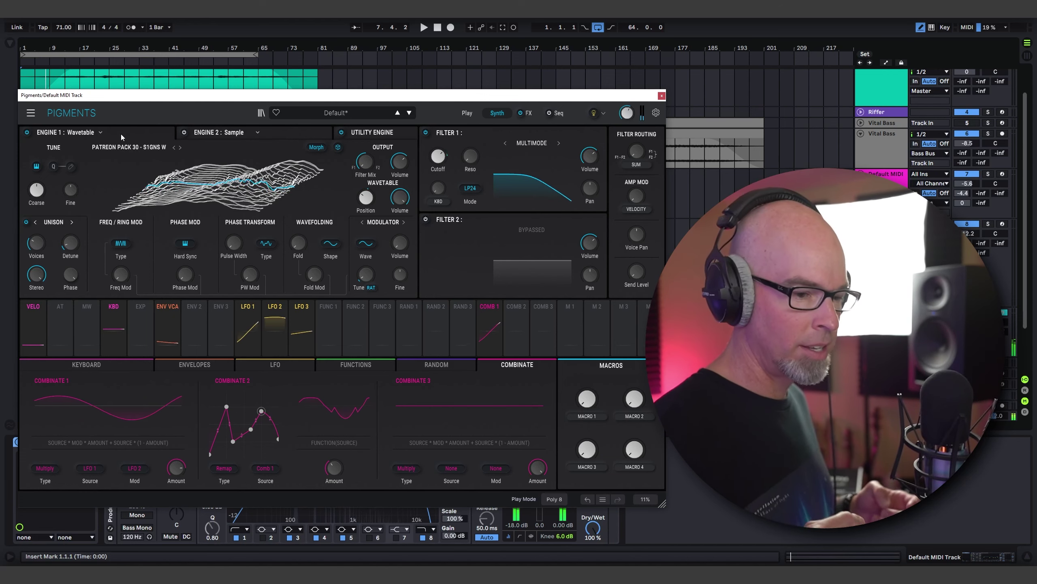
{"action": "left_click", "coordinate": [279, 130]}
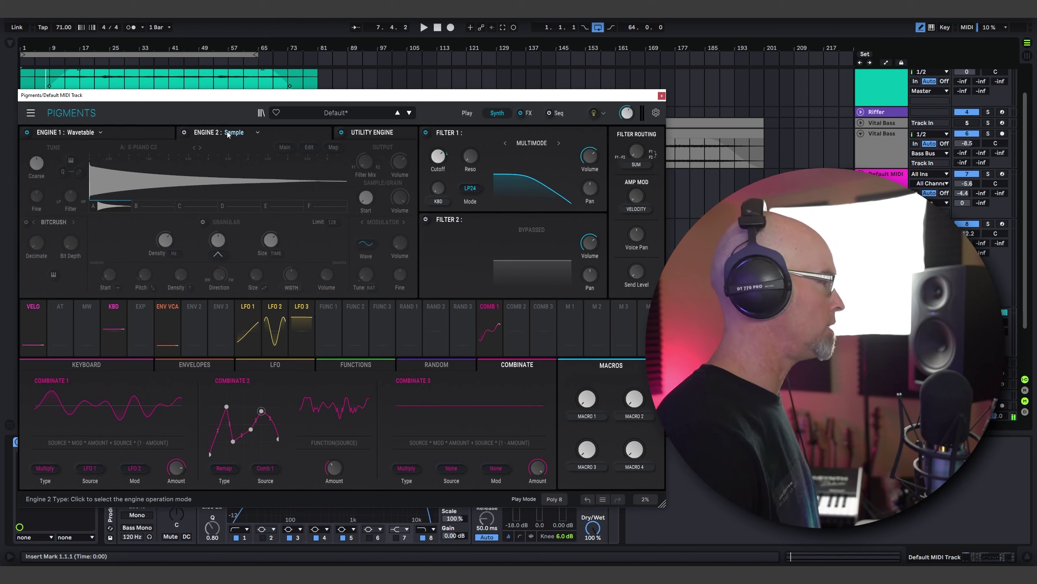
{"action": "left_click", "coordinate": [135, 180]}
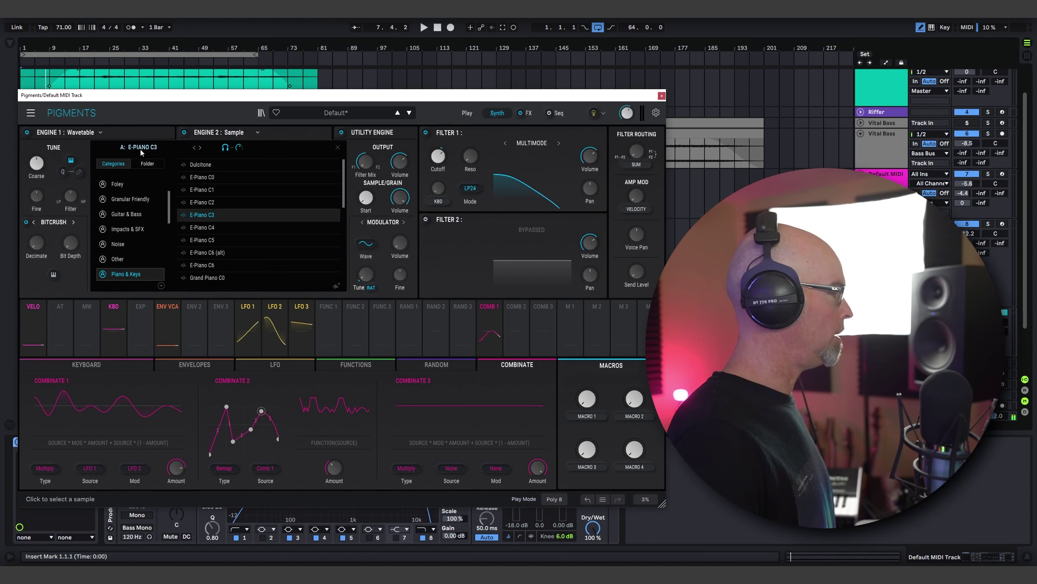
{"action": "scroll", "coordinate": [135, 218], "scroll_direction": "down", "scroll_amount": 3}
{"action": "left_click", "coordinate": [135, 213]}
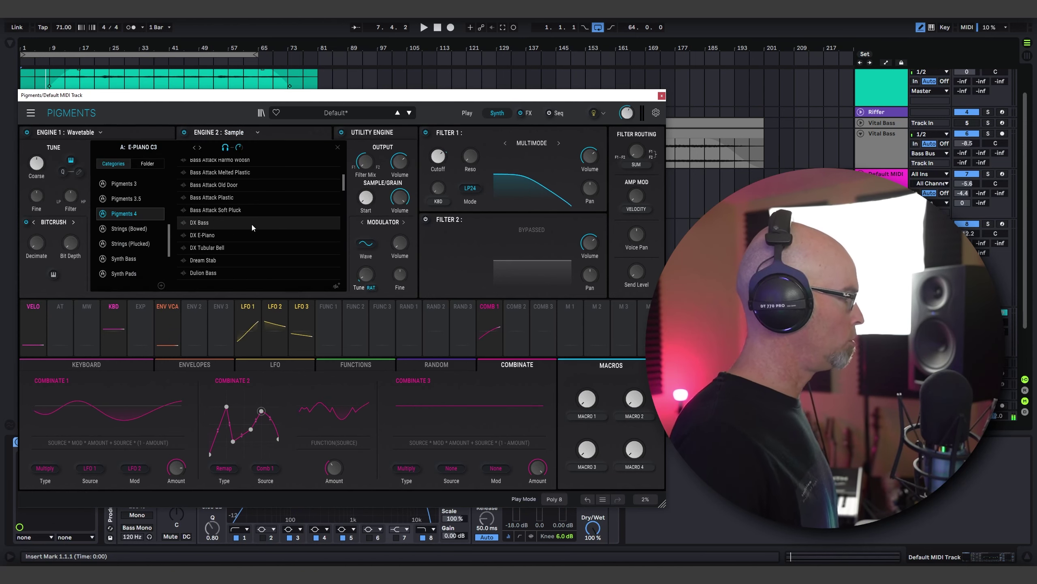
{"action": "scroll", "coordinate": [245, 221], "scroll_direction": "down", "scroll_amount": 1}
{"action": "left_click", "coordinate": [223, 200]}
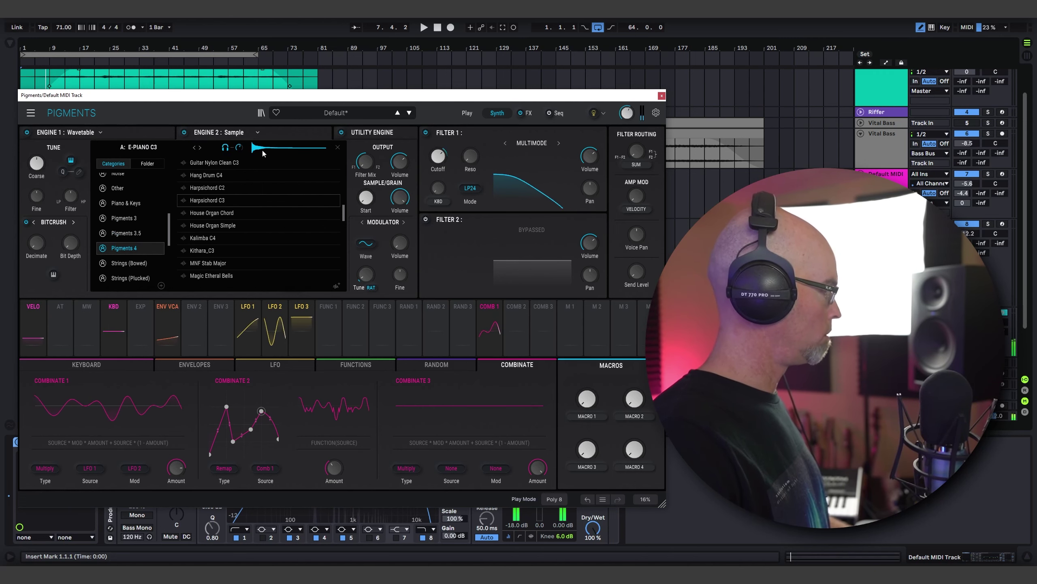
{"action": "double_click", "coordinate": [213, 199]}
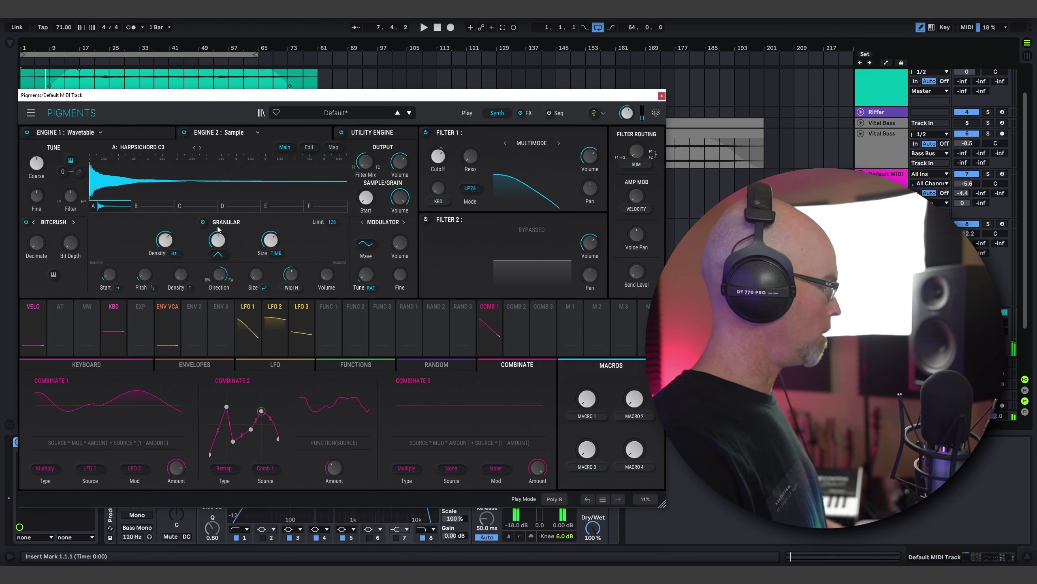
Shift Engine 2's filter mix toward Filter 2, and enable Filter 2 with a lowered cutoff
{"action": "left_click_drag", "start_coordinate": [109, 274], "coordinate": [119, 269]}
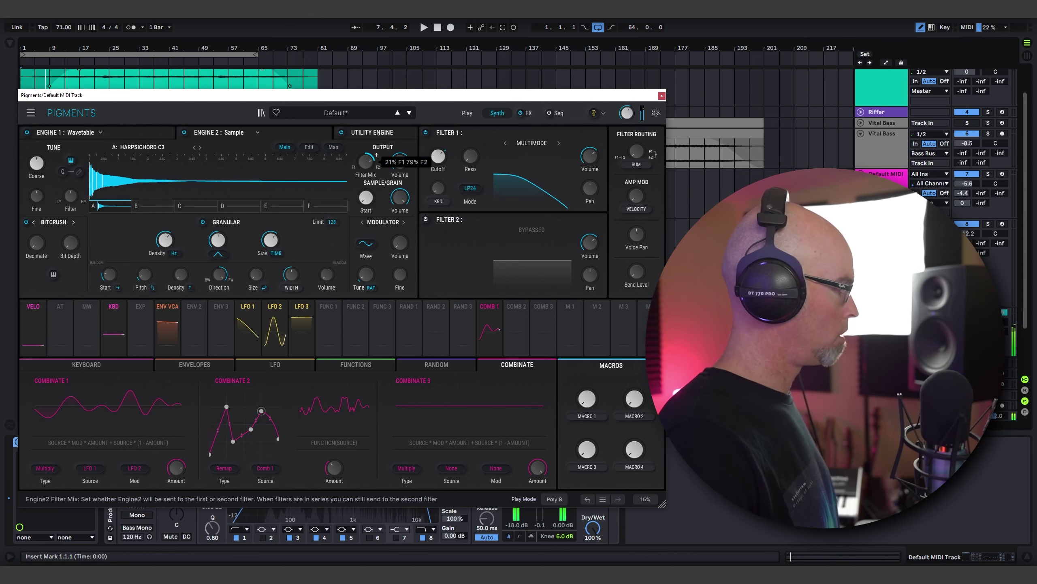
{"action": "left_click", "coordinate": [426, 219]}
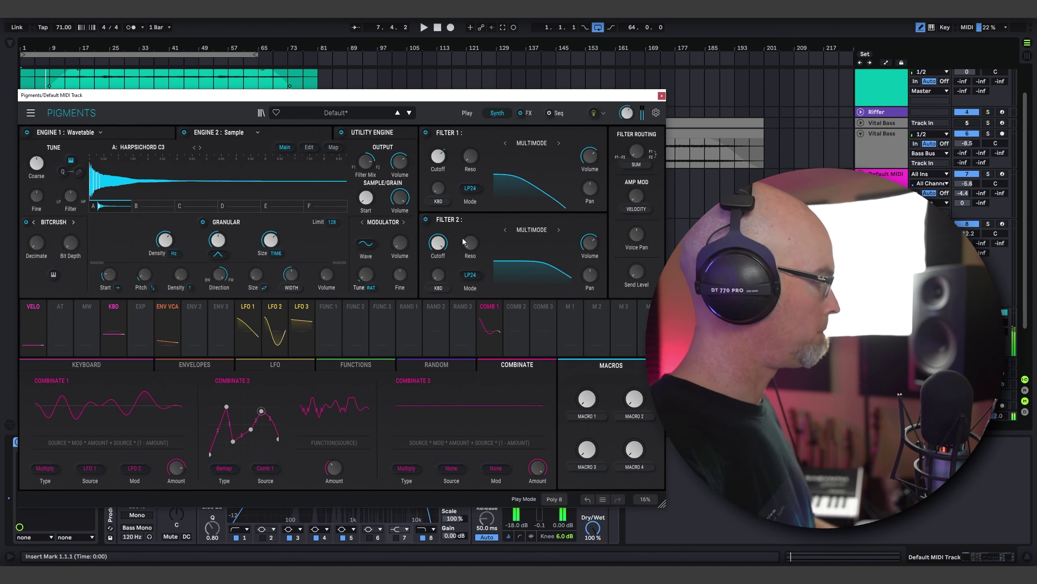
{"action": "left_click_drag", "start_coordinate": [443, 248], "coordinate": [449, 236]}
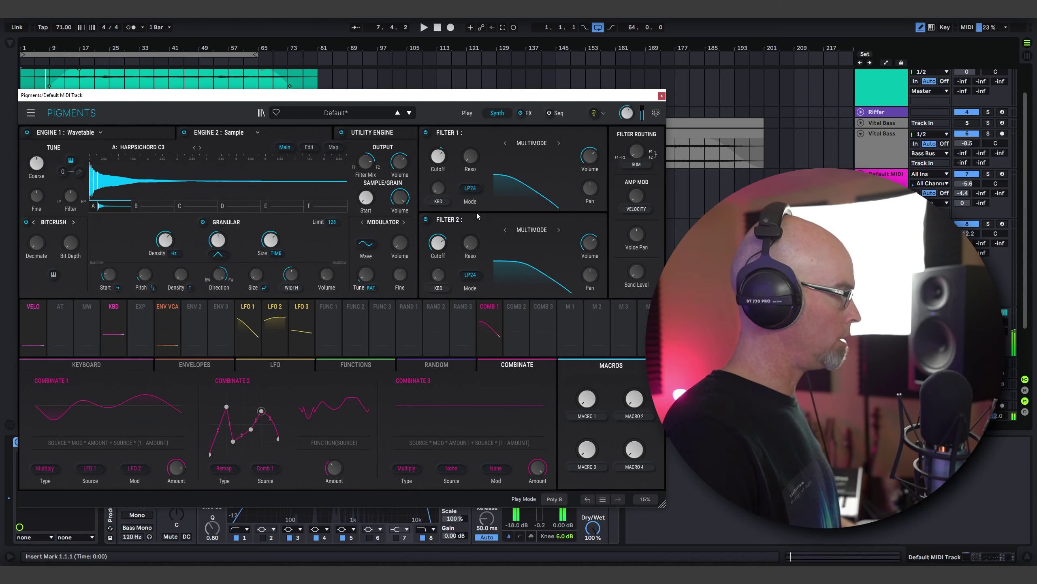
Set the mode of both Filter 1 and Filter 2 to LP12
{"action": "left_click", "coordinate": [470, 188]}
{"action": "left_click", "coordinate": [470, 286]}
{"action": "left_click", "coordinate": [470, 275]}
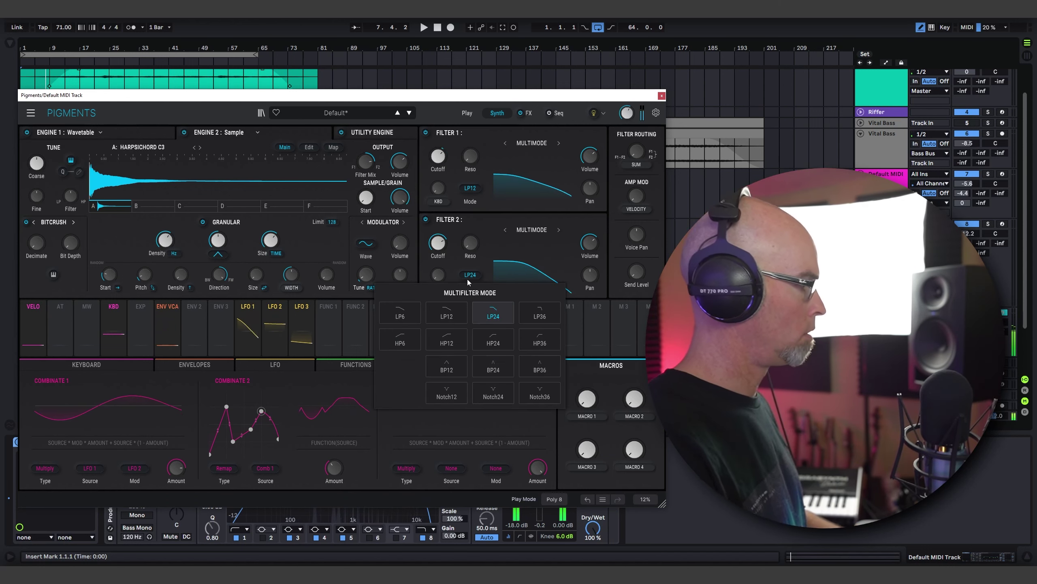
{"action": "left_click", "coordinate": [470, 368]}
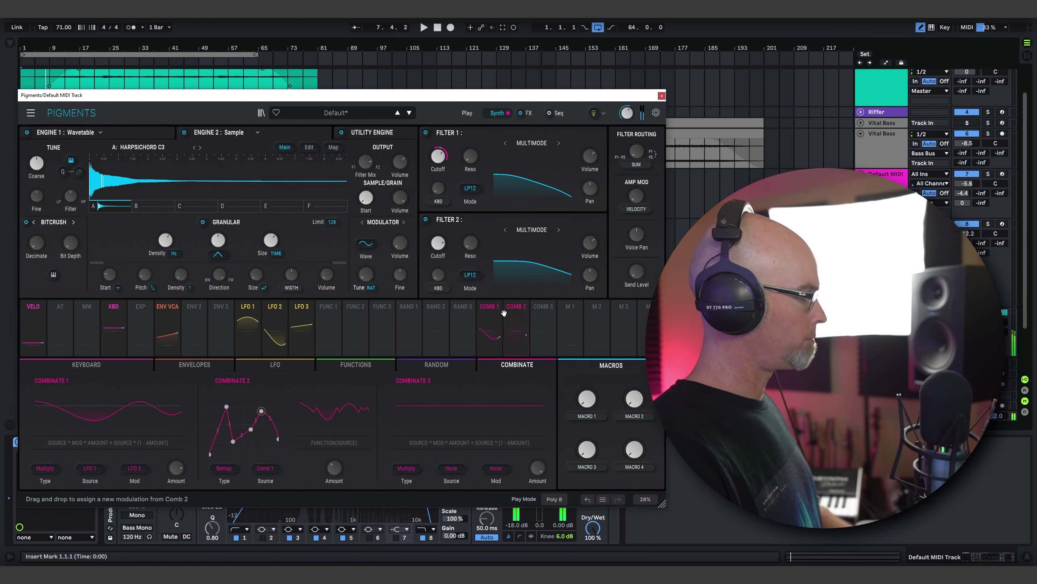
Adjust the random direction of Engine 2's grains and return to the Engine 1 settings
{"action": "left_click_drag", "start_coordinate": [170, 244], "coordinate": [177, 231]}
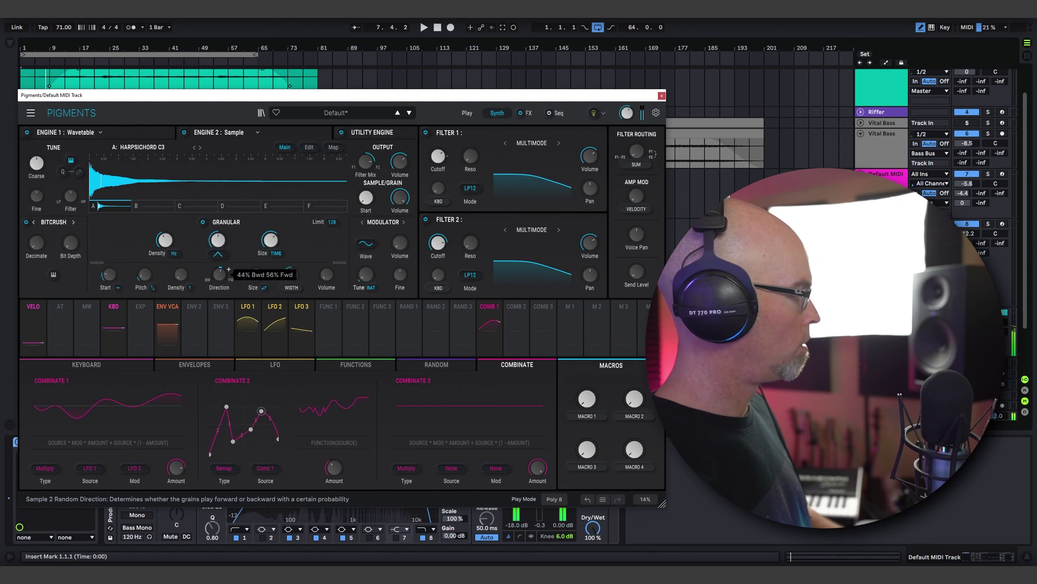
{"action": "left_click", "coordinate": [146, 135]}
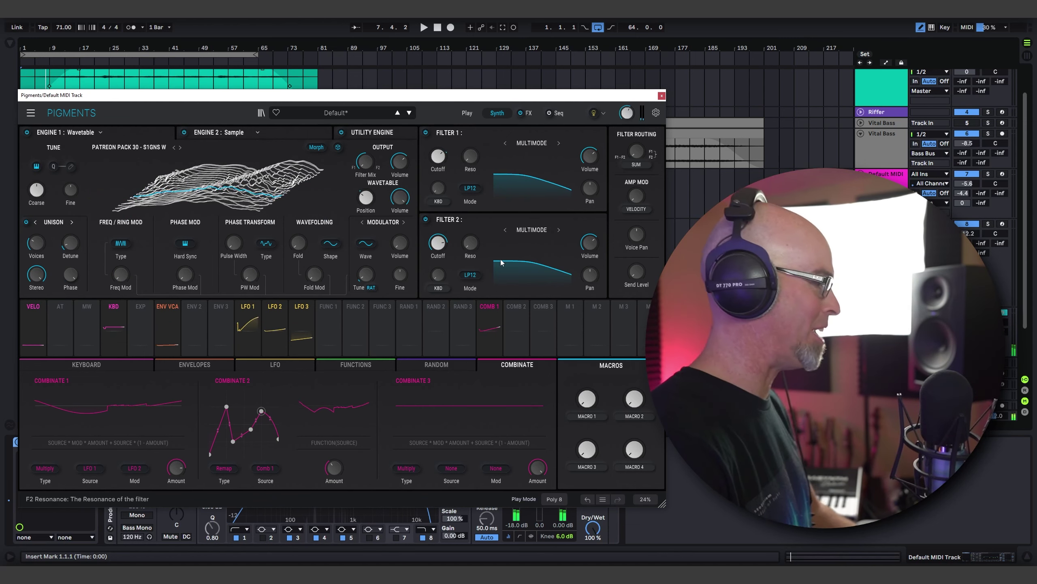
Set up Combinate 3 as Multiply with Comb 1 as its source and LFO 1 as its mod
{"action": "left_click", "coordinate": [533, 341]}
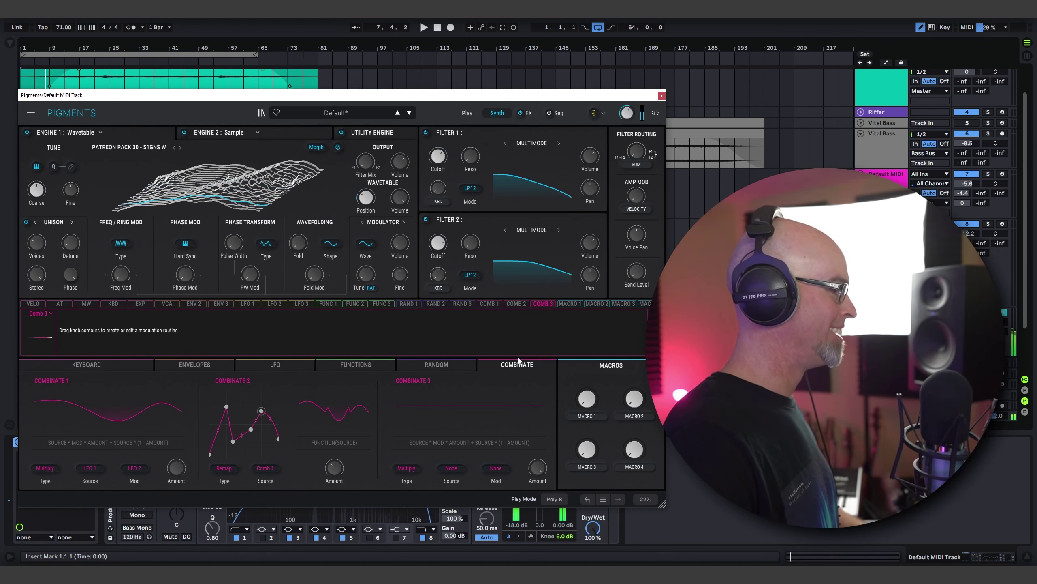
{"action": "left_click", "coordinate": [407, 469]}
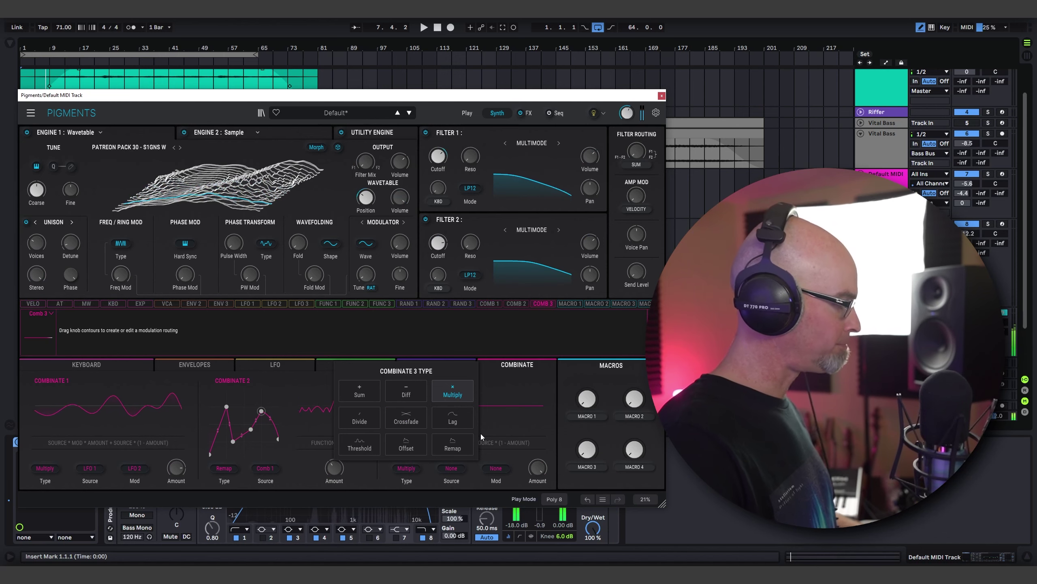
{"action": "left_click", "coordinate": [452, 468]}
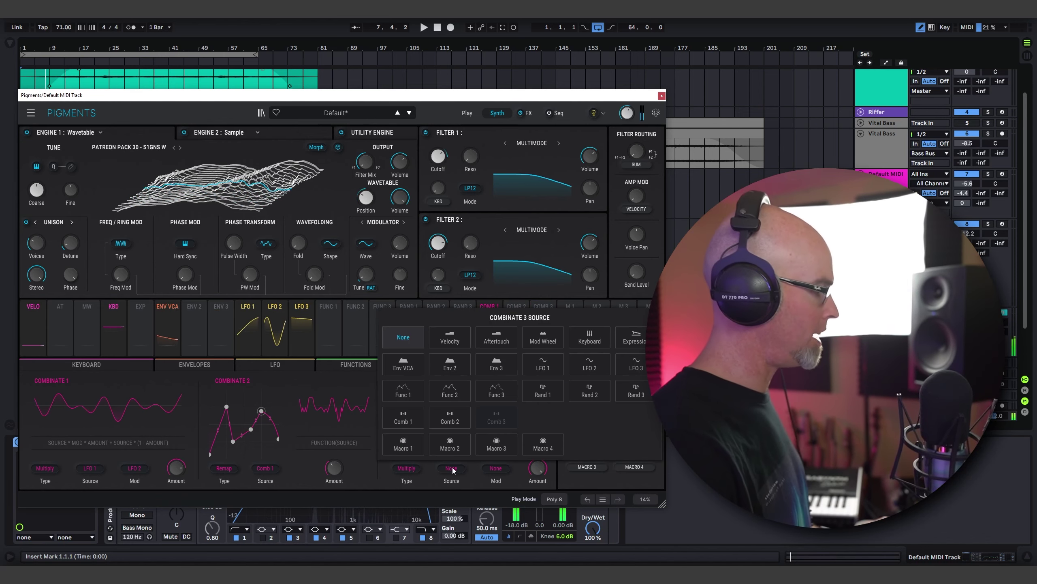
{"action": "left_click", "coordinate": [403, 419]}
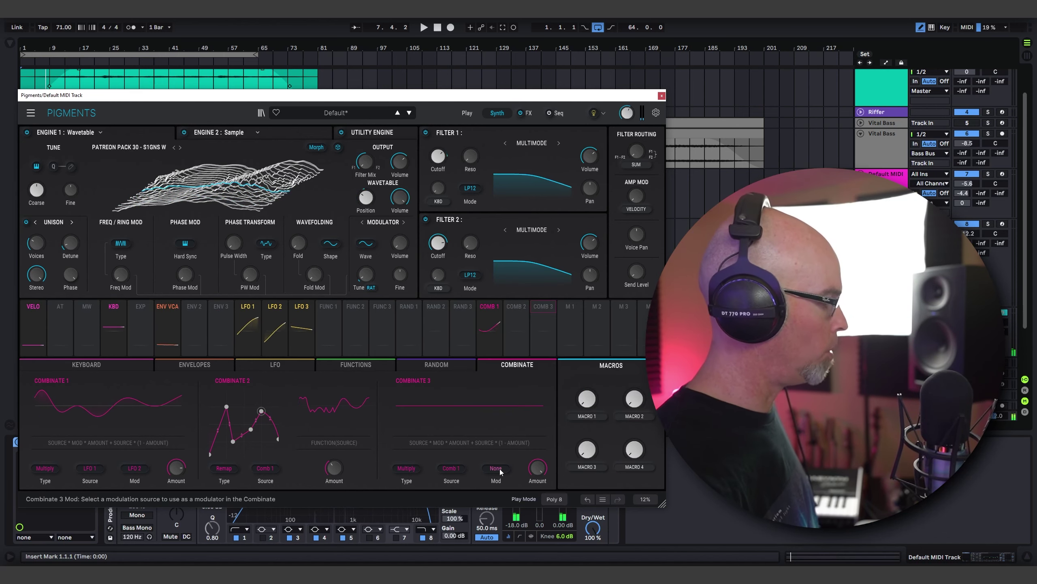
{"action": "left_click", "coordinate": [500, 470]}
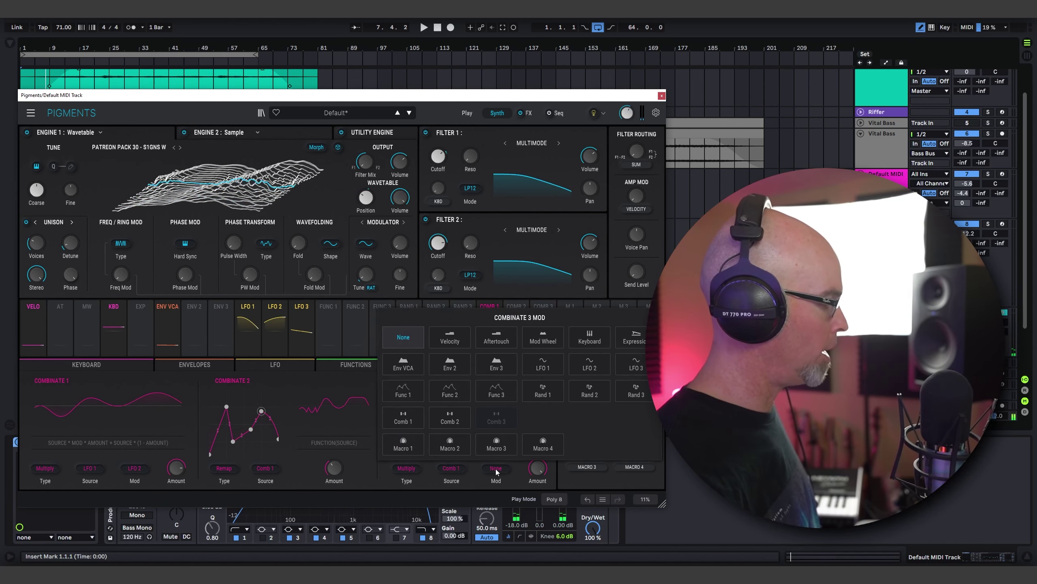
{"action": "left_click", "coordinate": [543, 366]}
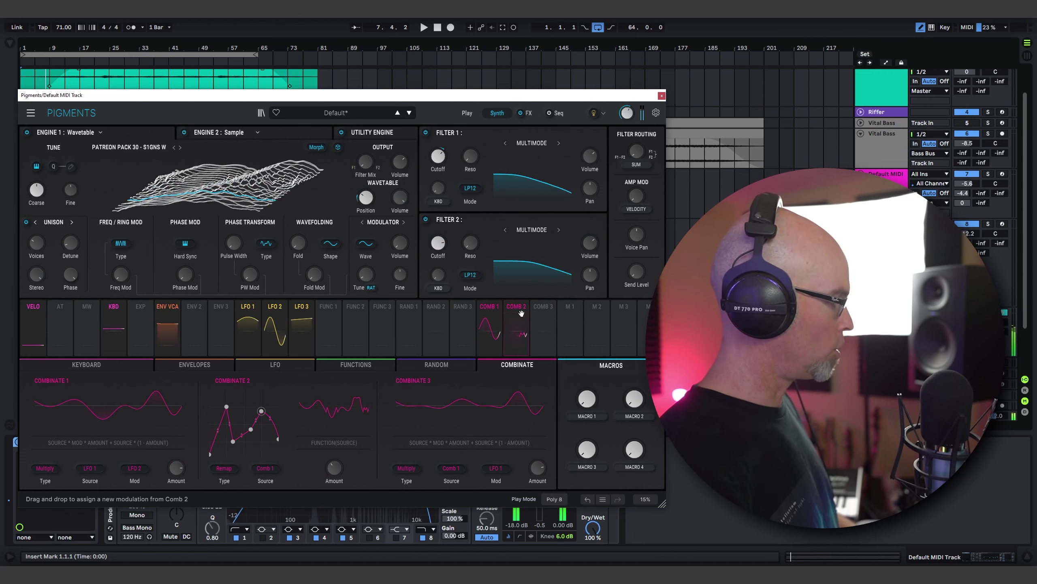
Assign Combinate 3 to Engine 1's wavefolding and adjust the fold amount
{"action": "left_click", "coordinate": [542, 307]}
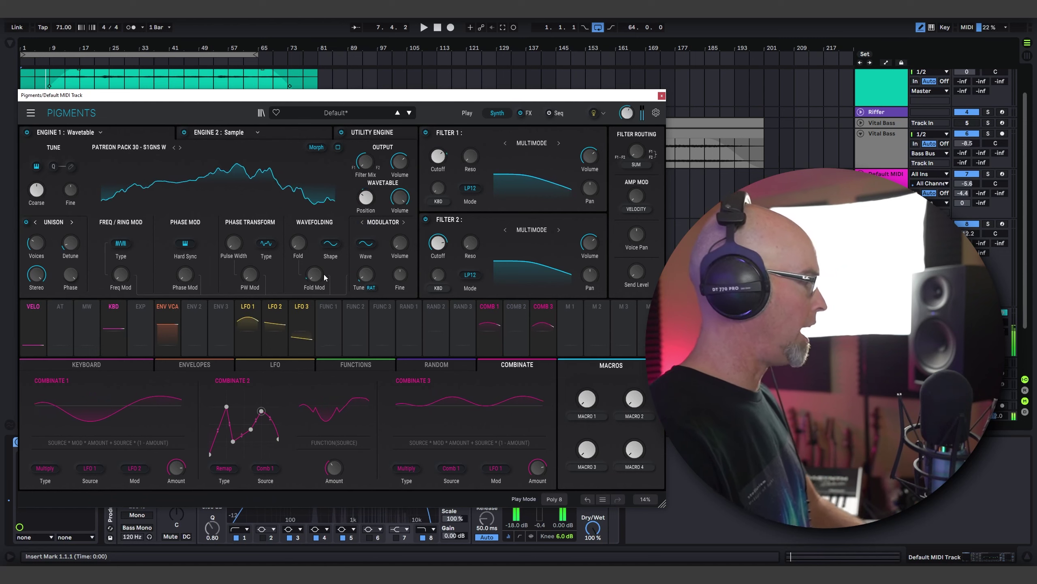
{"action": "left_click_drag", "start_coordinate": [302, 245], "coordinate": [309, 235]}
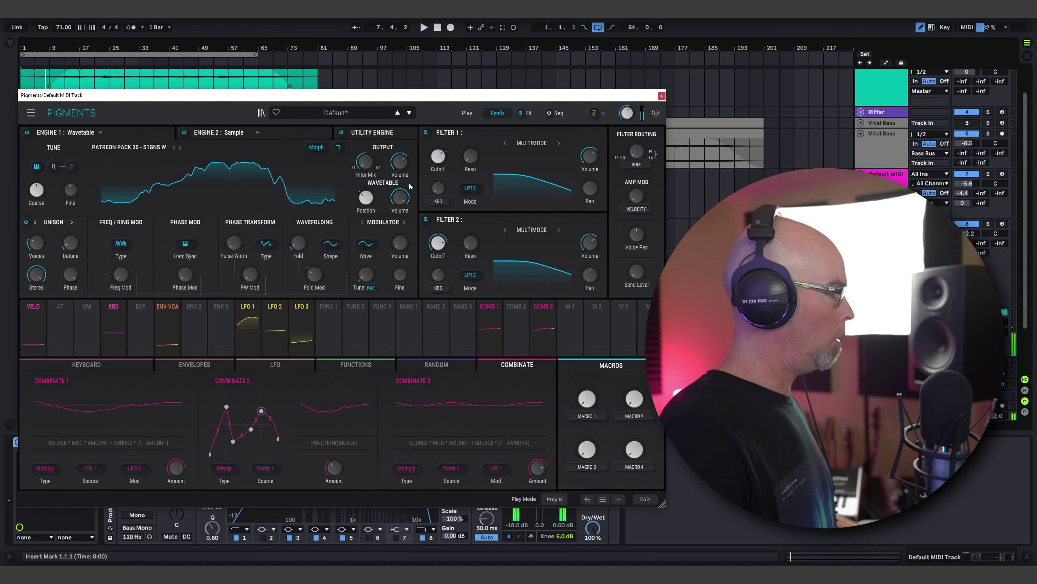
{"action": "left_click", "coordinate": [386, 182]}
{"action": "mouse_move", "coordinate": [411, 190]}
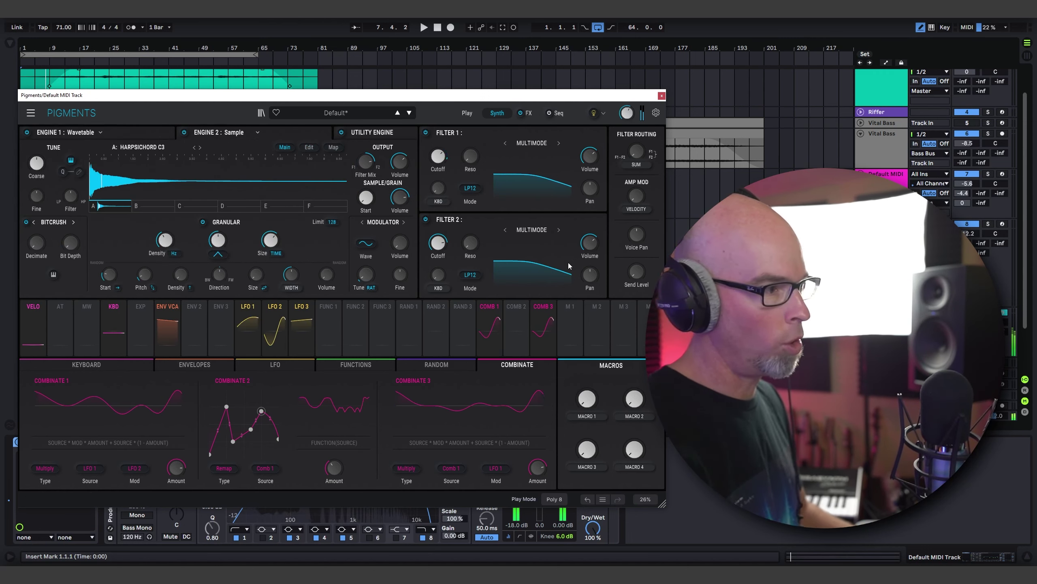
Play the arrangement from the start and examine Engine 1's waveform and wavefolding modulation while listening
{"action": "left_click", "coordinate": [424, 27]}
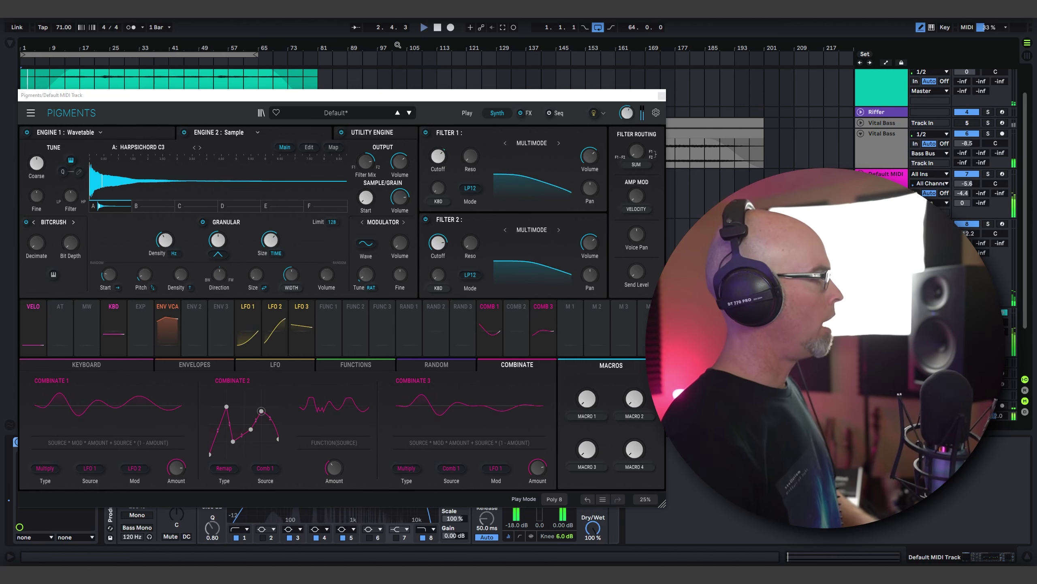
{"action": "left_click", "coordinate": [147, 133]}
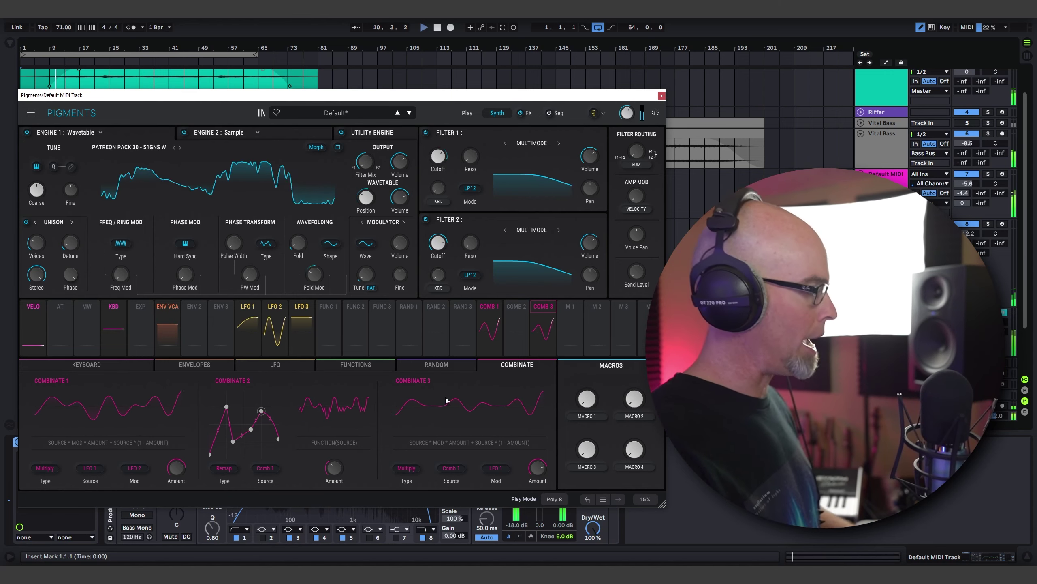
{"action": "mouse_move", "coordinate": [315, 277]}
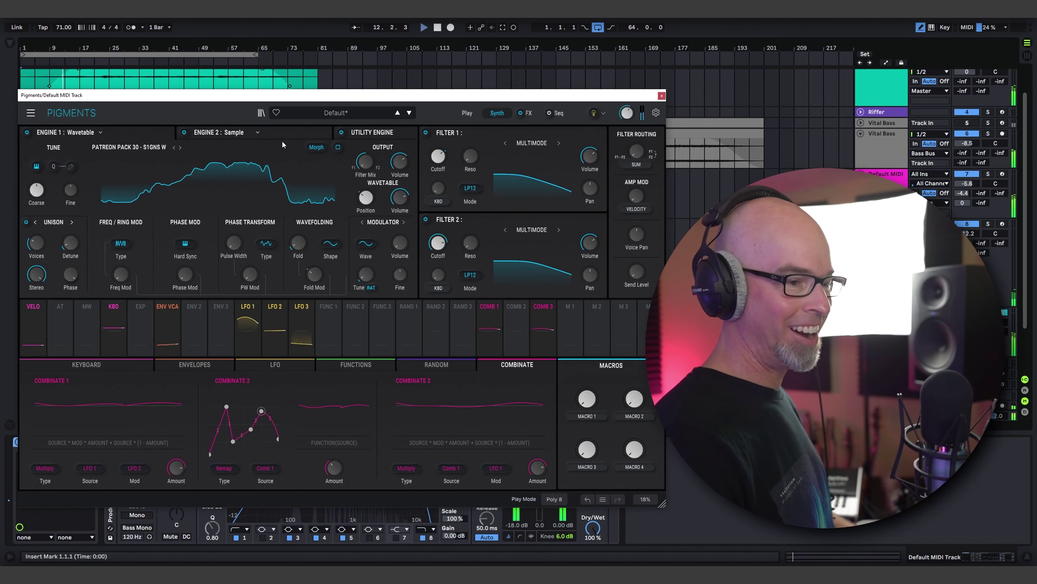
Hide the plug-in window and insert an empty 64-bar MIDI clip from bar 1 on the empty track
{"action": "key", "text": "ctrl+alt+p"}
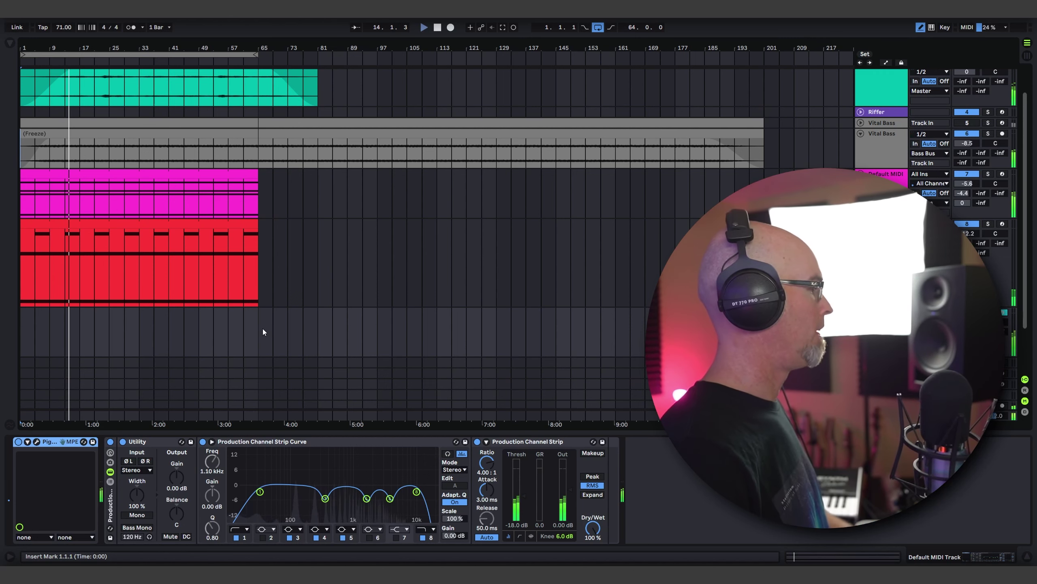
{"action": "left_click_drag", "start_coordinate": [254, 331], "coordinate": [1, 334]}
{"action": "key", "text": "ctrl+shift+m"}
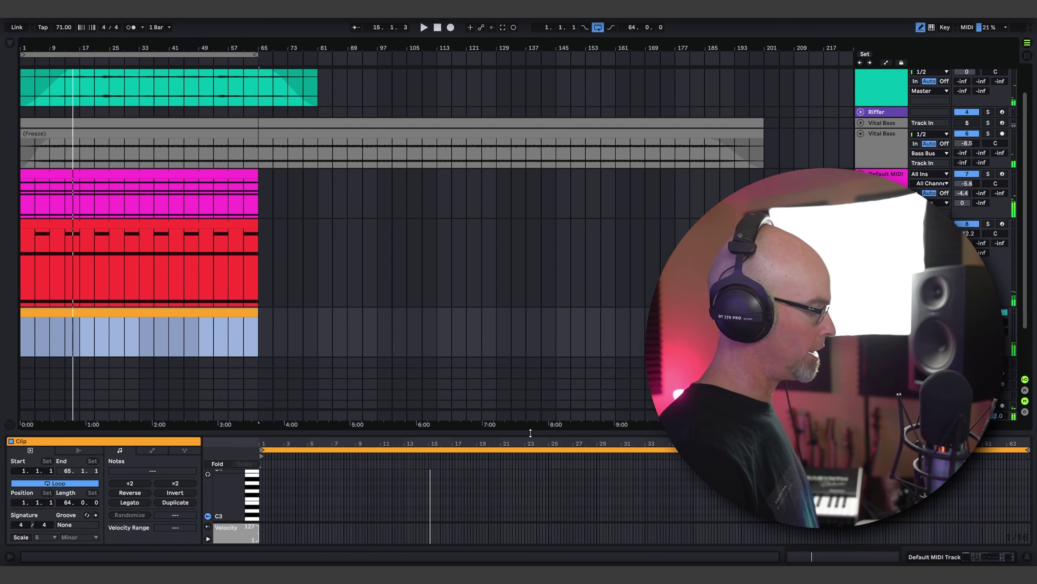
Enlarge the note editor, and set the clip to no fixed grid with the B Minor scale enabled
{"action": "left_click_drag", "start_coordinate": [530, 433], "coordinate": [530, 228]}
{"action": "right_click", "coordinate": [291, 389]}
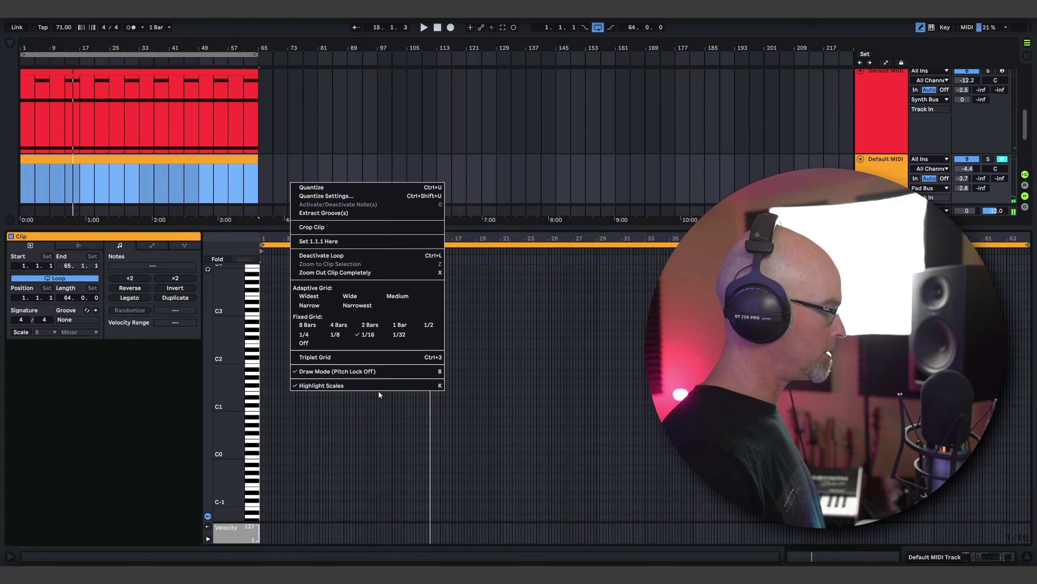
{"action": "left_click", "coordinate": [340, 346]}
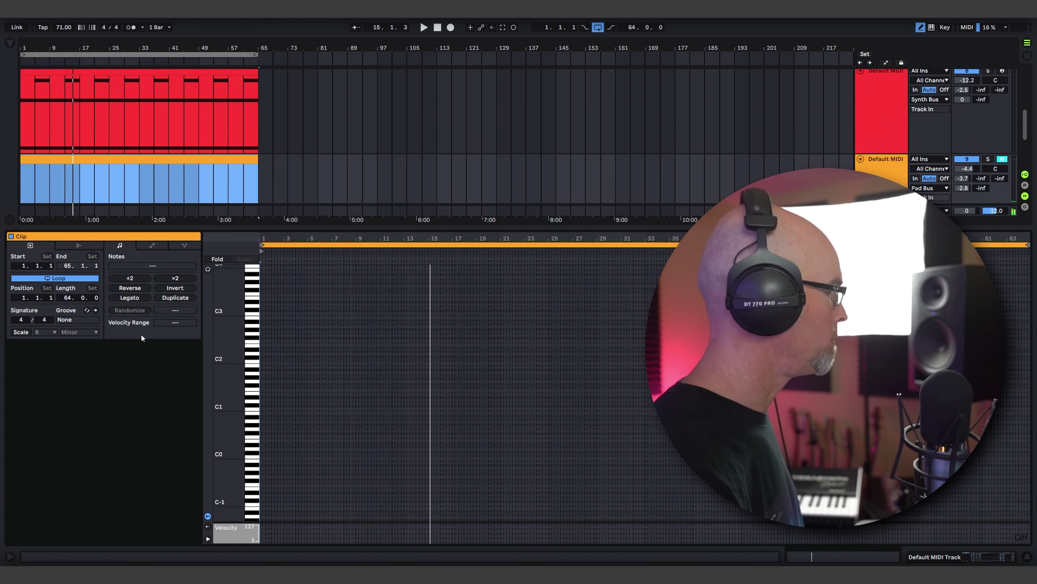
{"action": "left_click", "coordinate": [17, 333]}
Draw the first chord from bar 1 with B2, B3, C#4 and A4, each note about 16 bars long
{"action": "scroll", "coordinate": [314, 402], "scroll_direction": "down", "scroll_amount": 2}
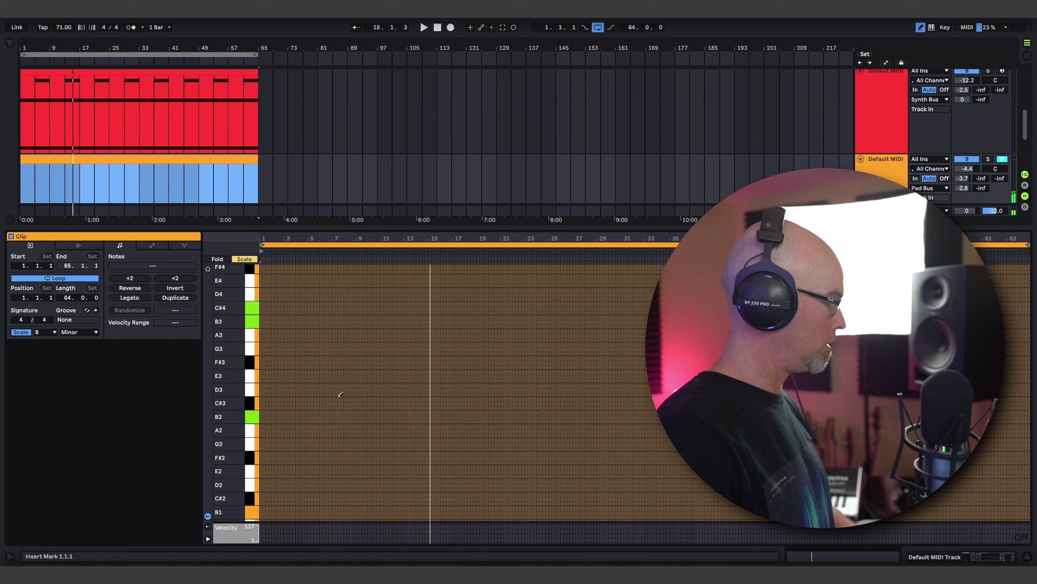
{"action": "scroll", "coordinate": [337, 394], "scroll_direction": "up", "scroll_amount": 2}
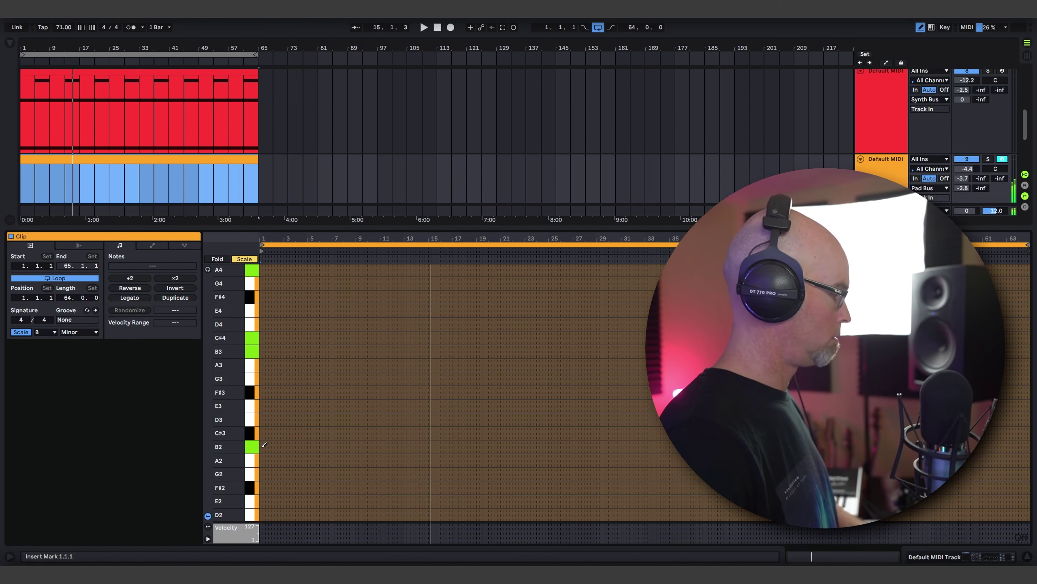
{"action": "left_click_drag", "start_coordinate": [265, 444], "coordinate": [453, 445]}
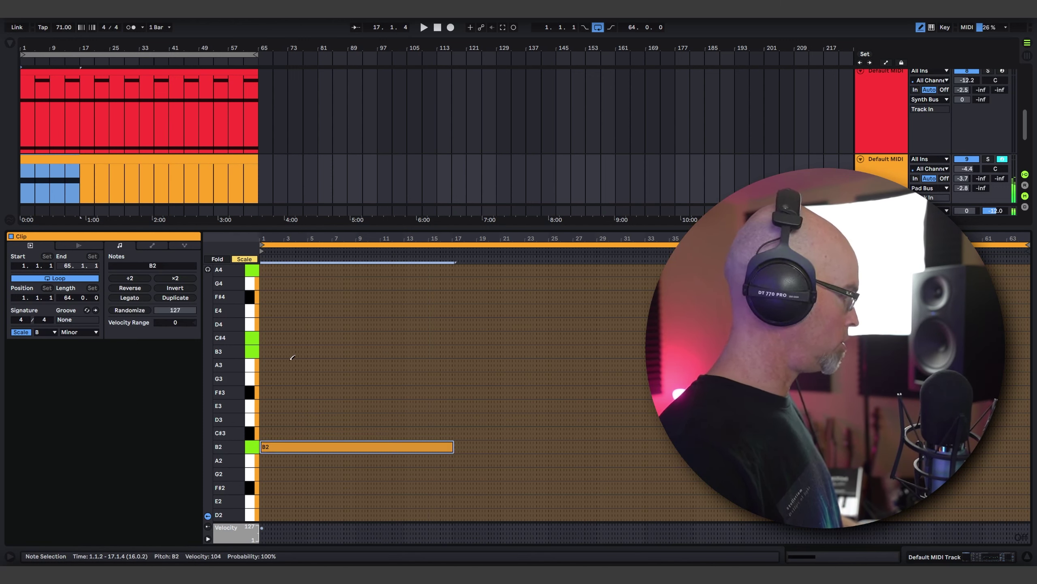
{"action": "mouse_move", "coordinate": [266, 348]}
{"action": "left_mouse_down"}
{"action": "mouse_move", "coordinate": [457, 351]}
{"action": "mouse_move", "coordinate": [447, 351]}
{"action": "left_mouse_up"}
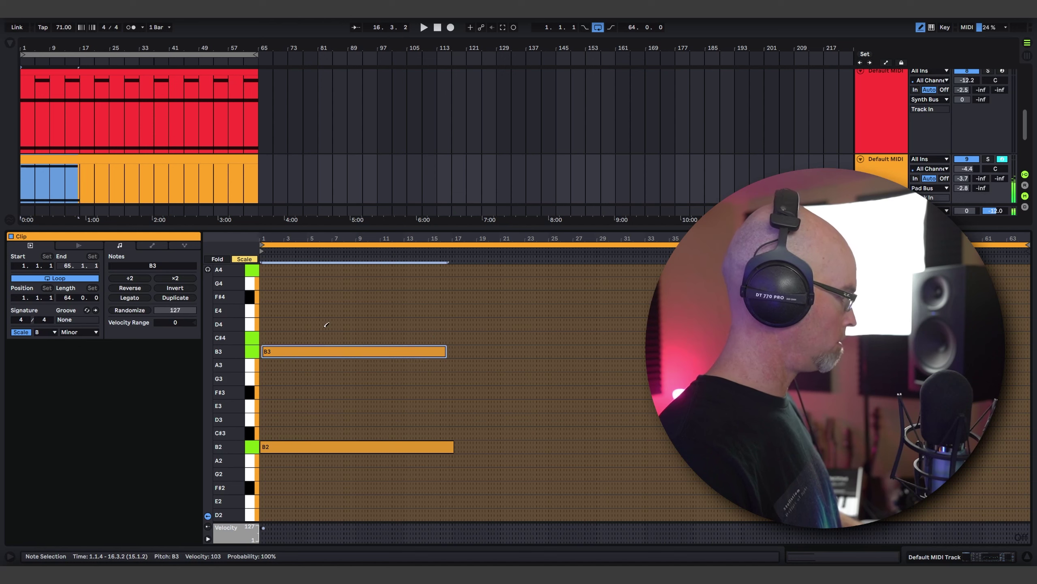
{"action": "left_click_drag", "start_coordinate": [267, 337], "coordinate": [443, 337]}
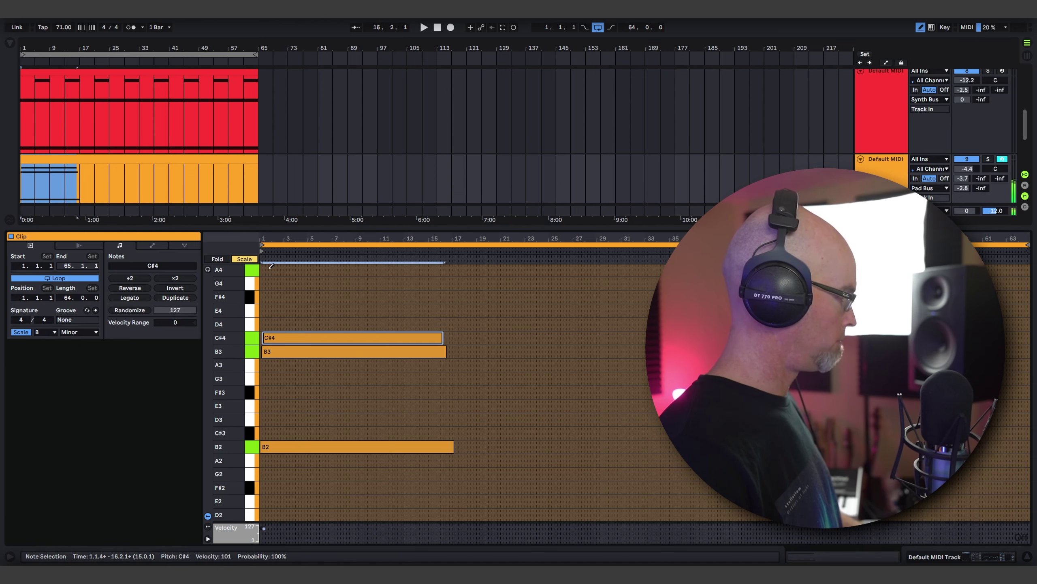
{"action": "left_click_drag", "start_coordinate": [271, 268], "coordinate": [451, 279]}
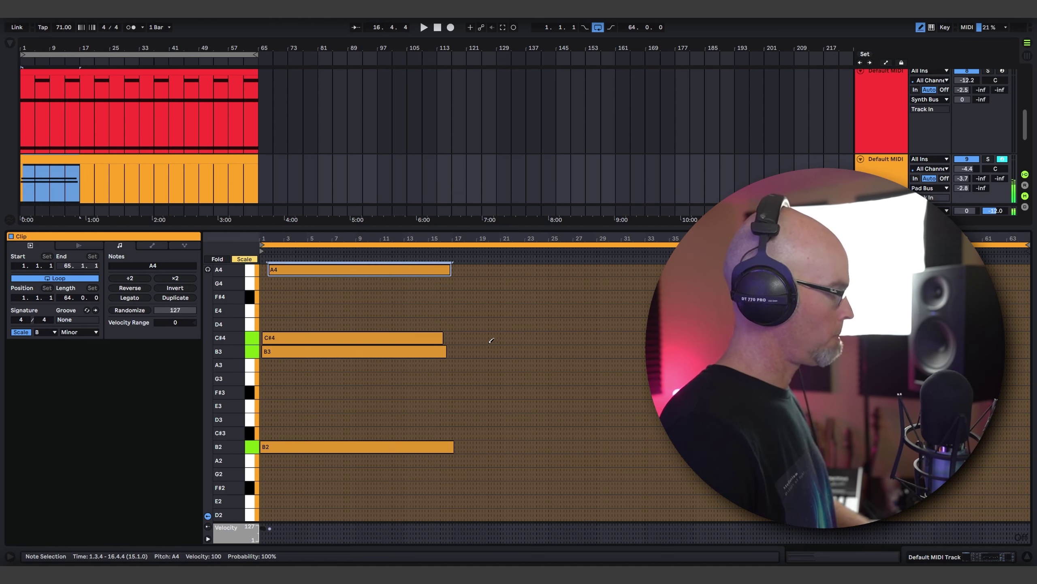
Extend the B2 note to about the end of bar 32, and add F#3 and A3 from about bar 16 to bar 32
{"action": "scroll", "coordinate": [489, 343], "scroll_direction": "up", "scroll_amount": 3}
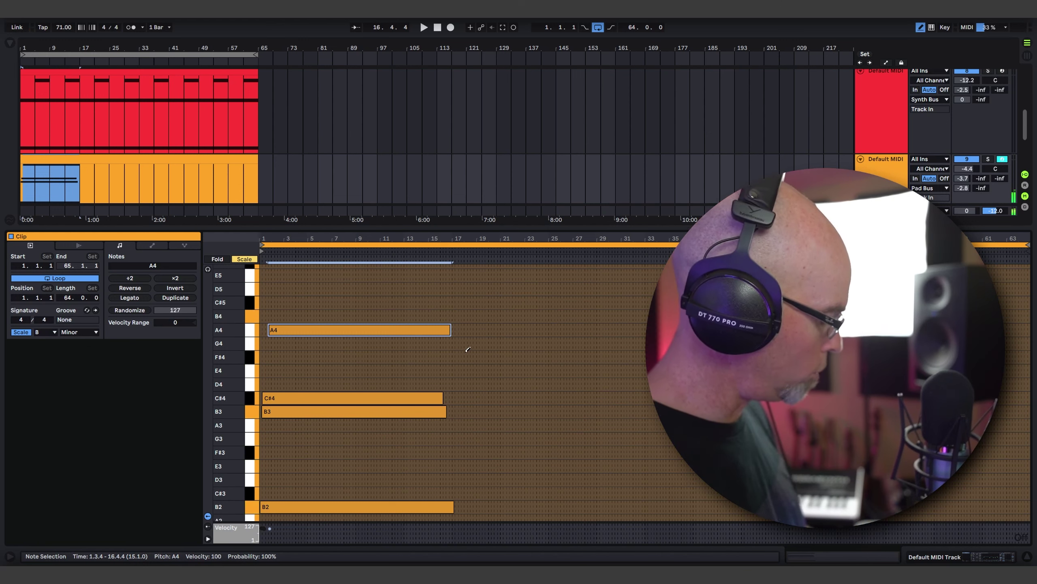
{"action": "left_click", "coordinate": [887, 169]}
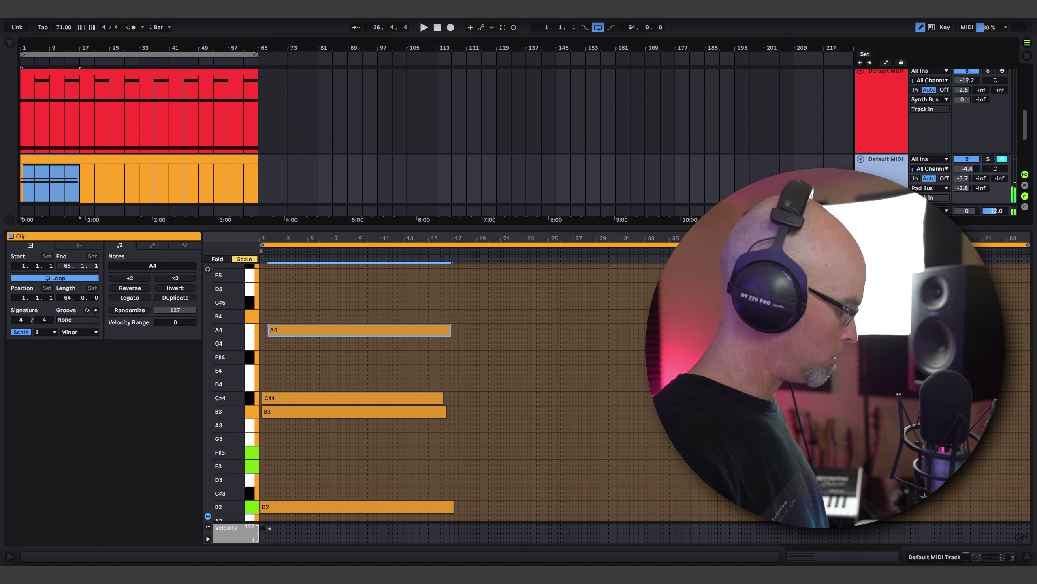
{"action": "scroll", "coordinate": [870, 159], "scroll_direction": "down", "scroll_amount": 2}
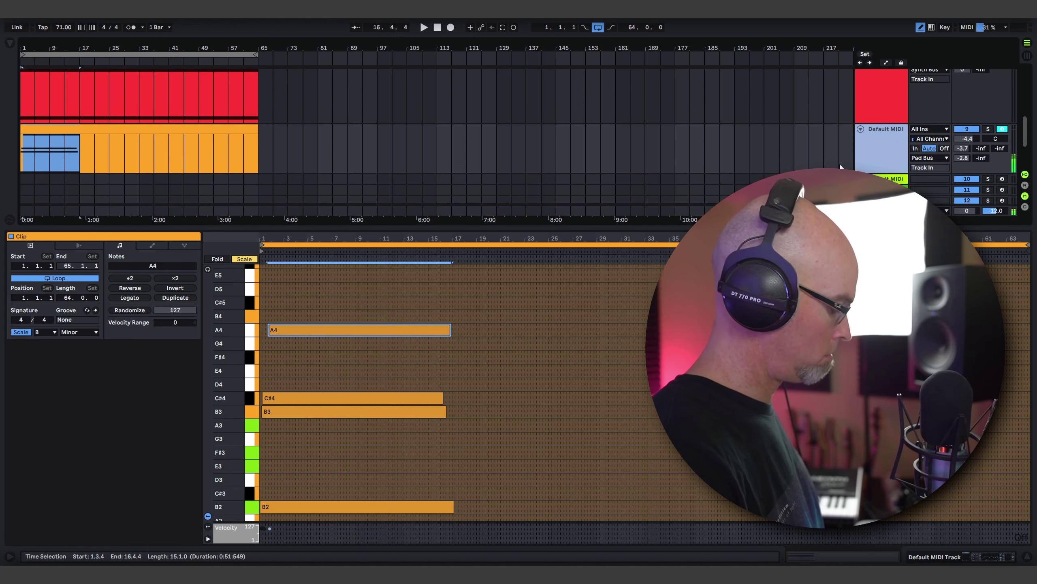
{"action": "scroll", "coordinate": [535, 353], "scroll_direction": "down", "scroll_amount": 2}
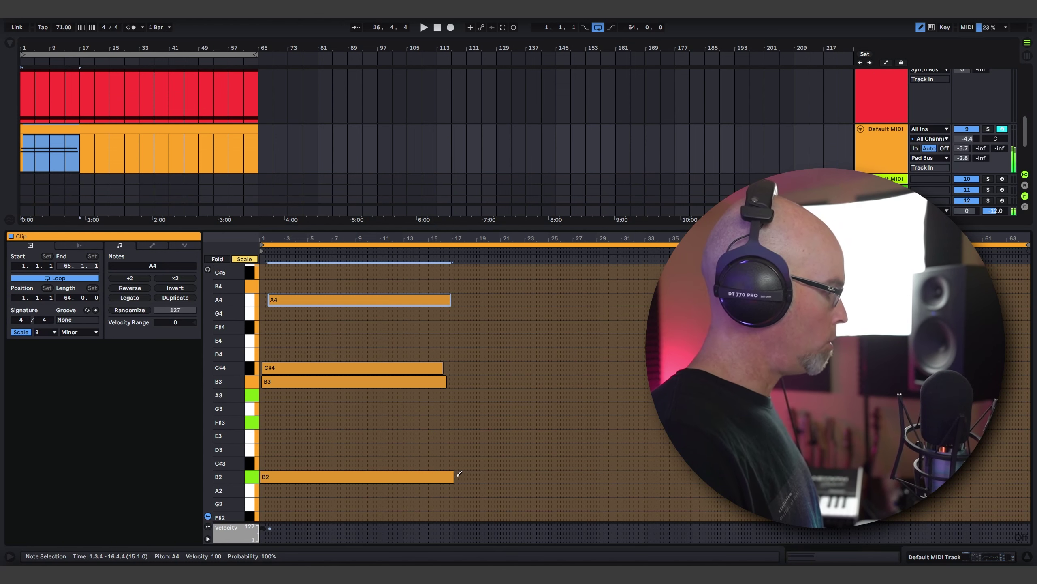
{"action": "left_click_drag", "start_coordinate": [455, 477], "coordinate": [642, 477]}
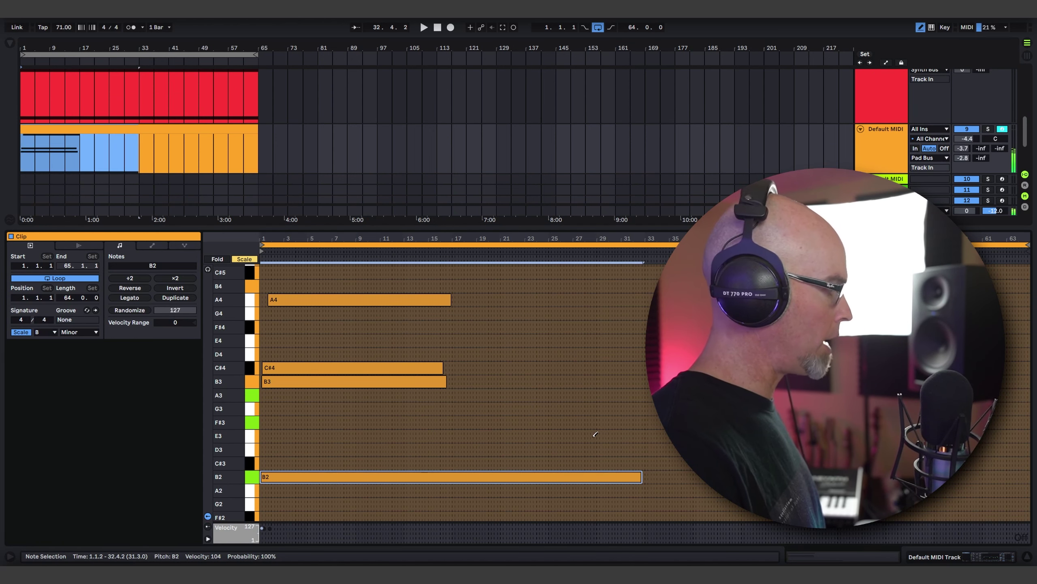
{"action": "left_click_drag", "start_coordinate": [443, 422], "coordinate": [641, 422]}
{"action": "left_click_drag", "start_coordinate": [446, 394], "coordinate": [643, 395]}
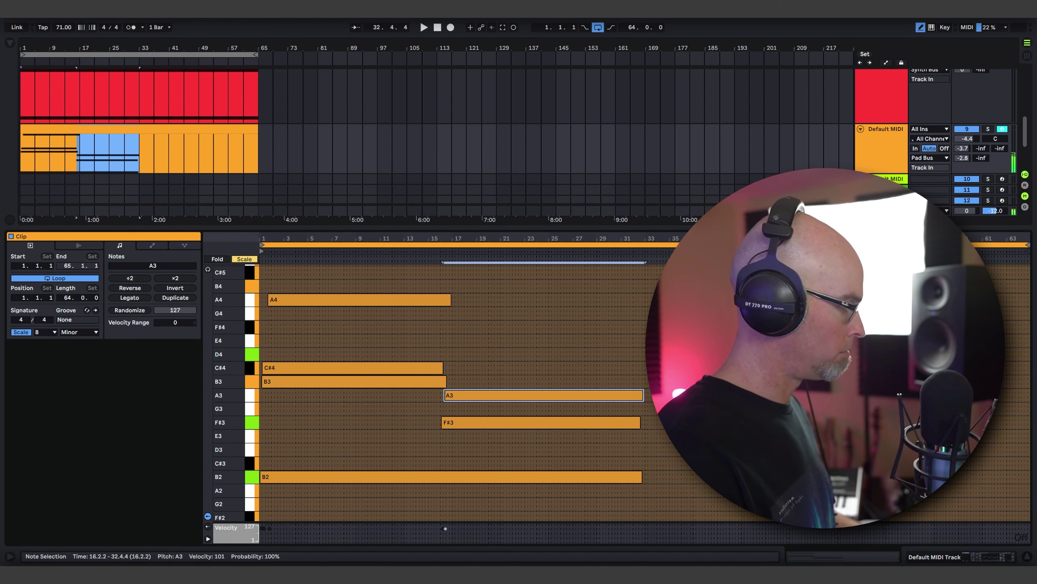
Add D4 and B3 from bar 33 to about bar 50 and F#4 from bar 36 to 64, and extend B2 to about bar 63
{"action": "key", "text": "Right"}
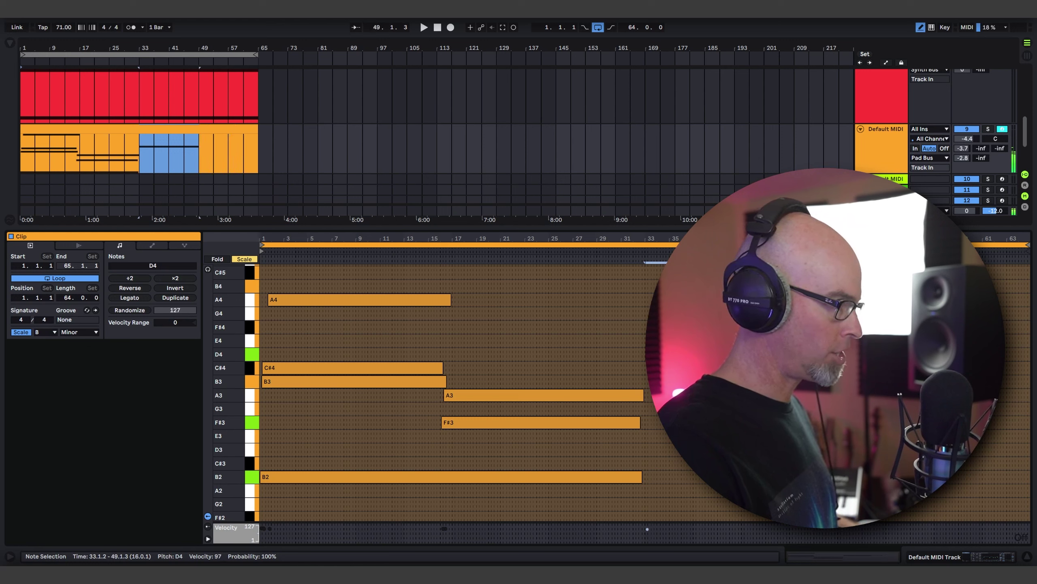
{"action": "left_click_drag", "start_coordinate": [645, 474], "coordinate": [977, 474]}
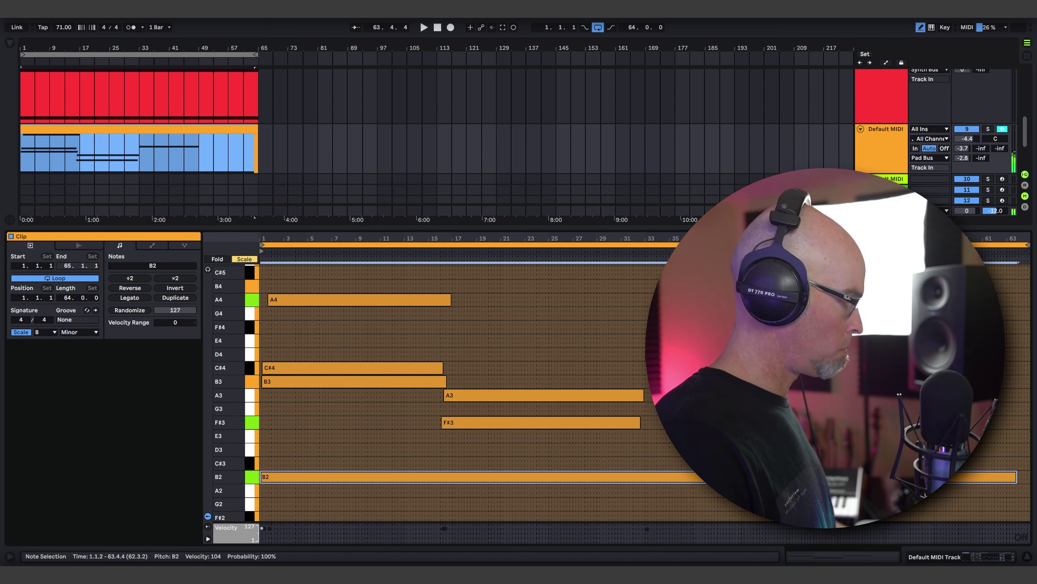
{"action": "left_click", "coordinate": [648, 381]}
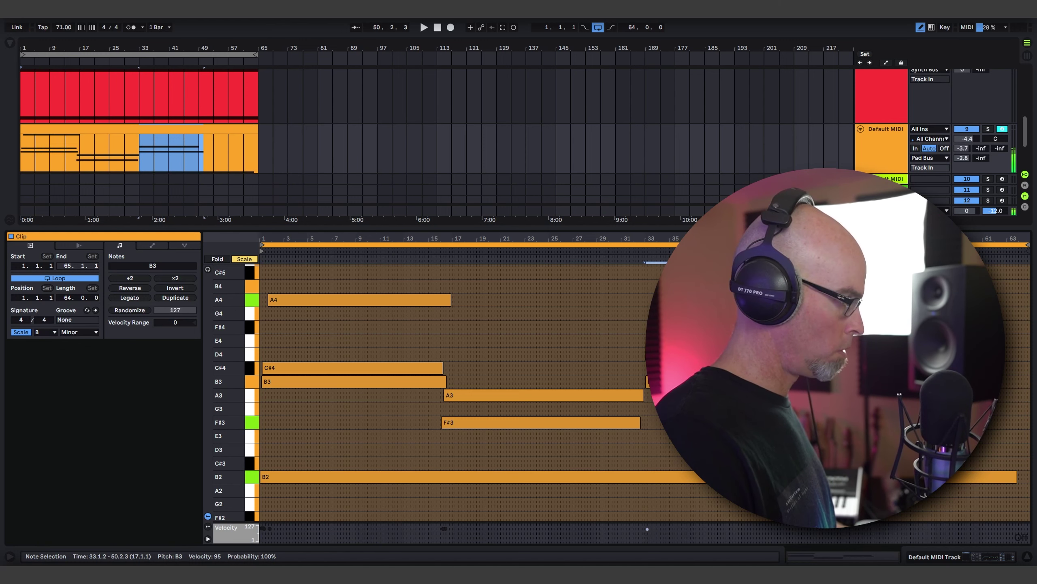
{"action": "left_click", "coordinate": [699, 327]}
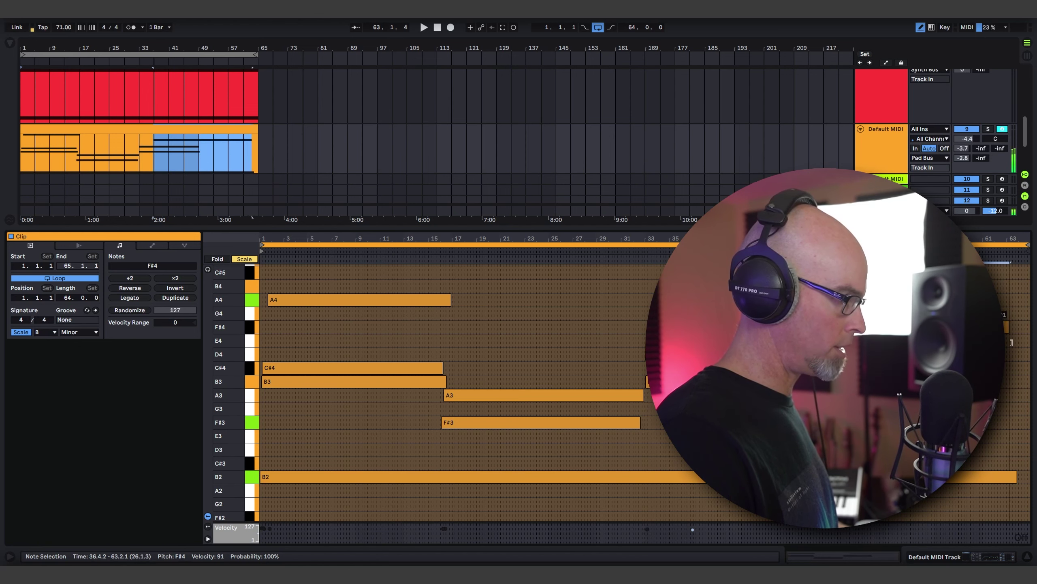
{"action": "left_click_drag", "start_coordinate": [1012, 342], "coordinate": [1030, 342]}
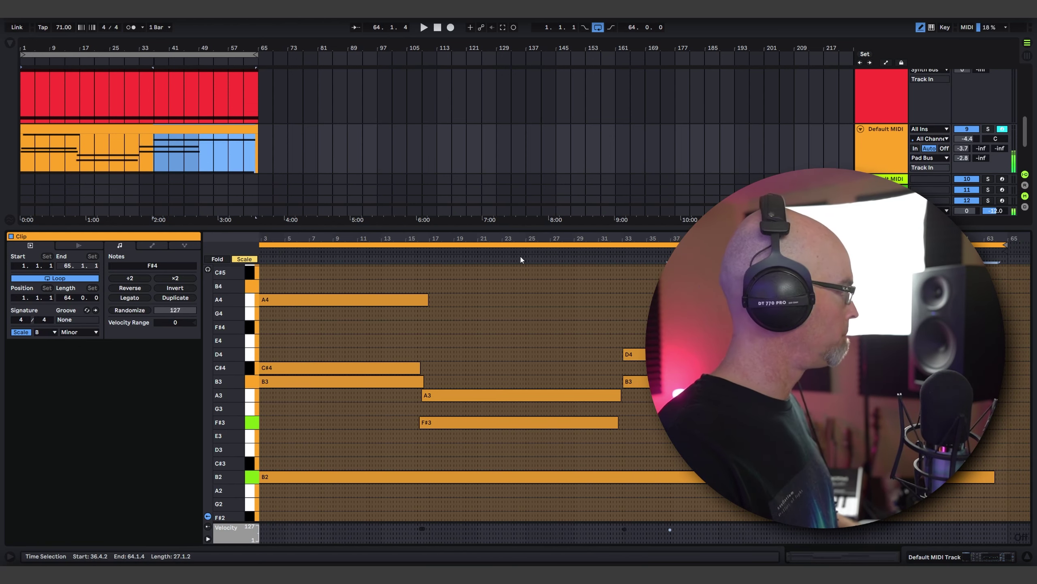
Play the arrangement from the start, enlarge the arrangement area, and move the orange chord clip to begin at bar 17
{"action": "key", "text": "space"}
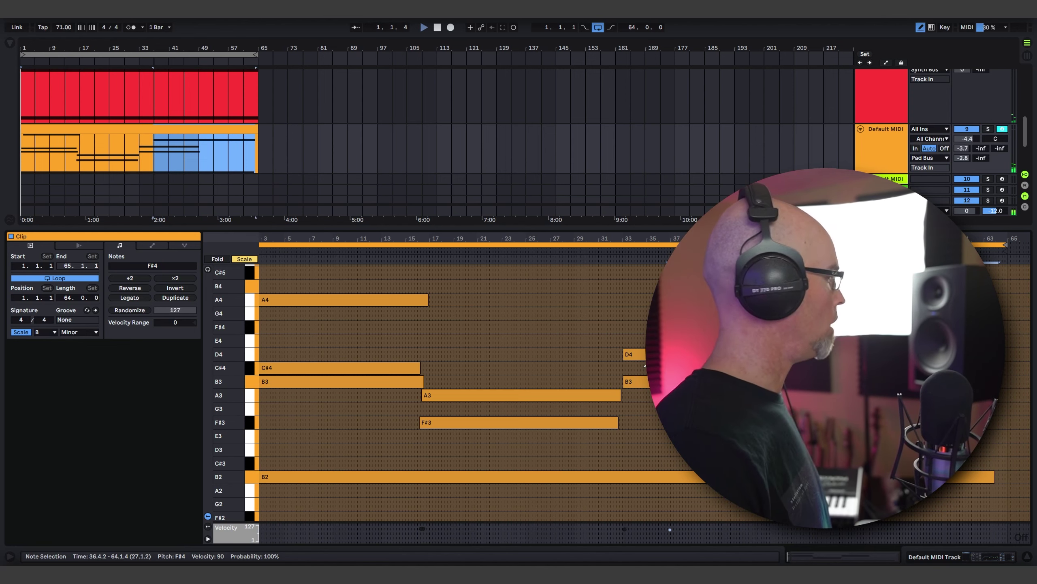
{"action": "left_click_drag", "start_coordinate": [628, 227], "coordinate": [486, 398]}
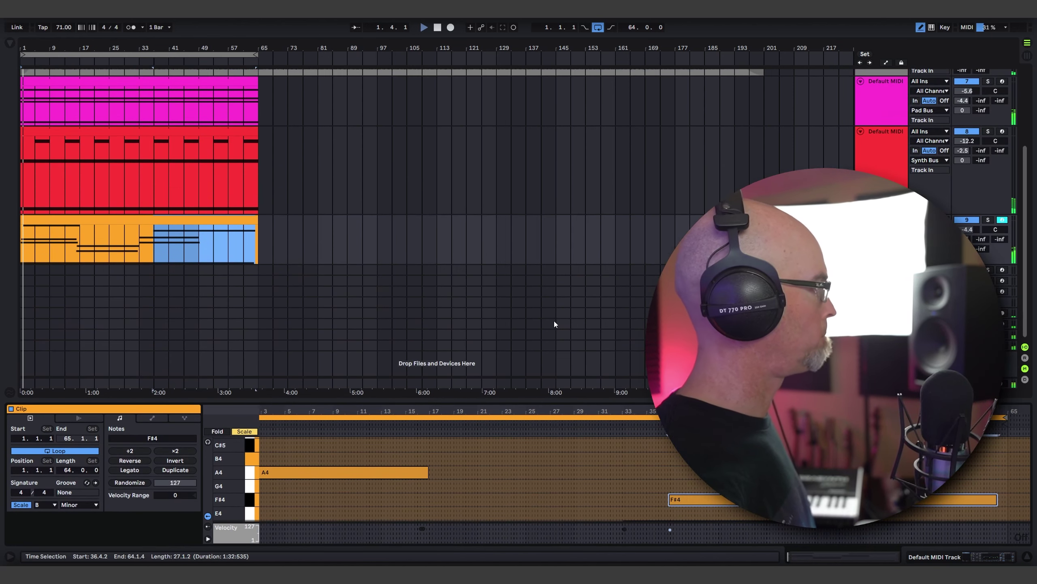
{"action": "scroll", "coordinate": [475, 250], "scroll_direction": "up", "scroll_amount": 3}
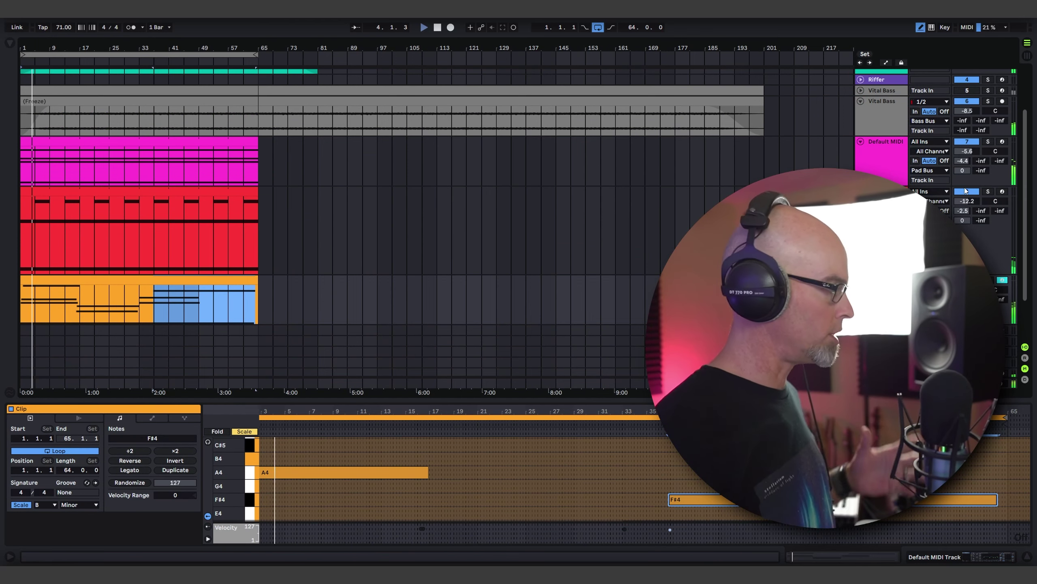
{"action": "left_click", "coordinate": [186, 287]}
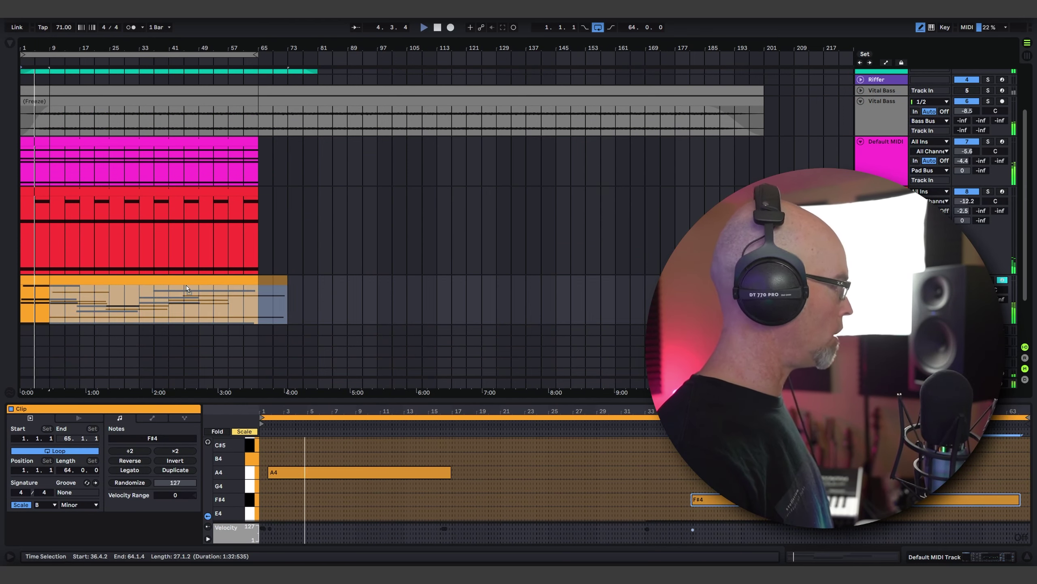
{"action": "left_click_drag", "start_coordinate": [186, 285], "coordinate": [217, 285]}
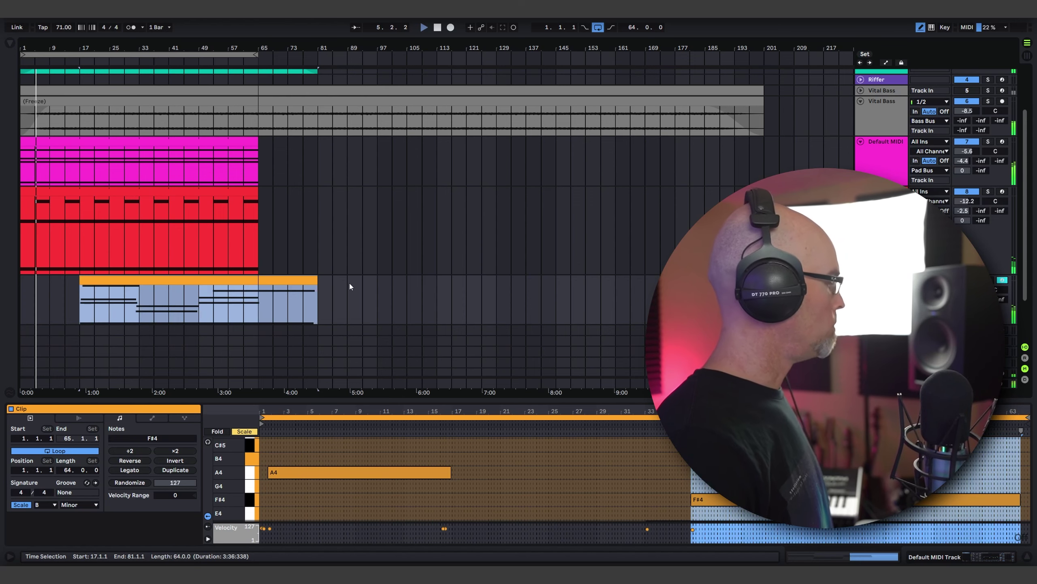
{"action": "scroll", "coordinate": [419, 301], "scroll_direction": "down", "scroll_amount": 1}
{"action": "left_click", "coordinate": [419, 301]}
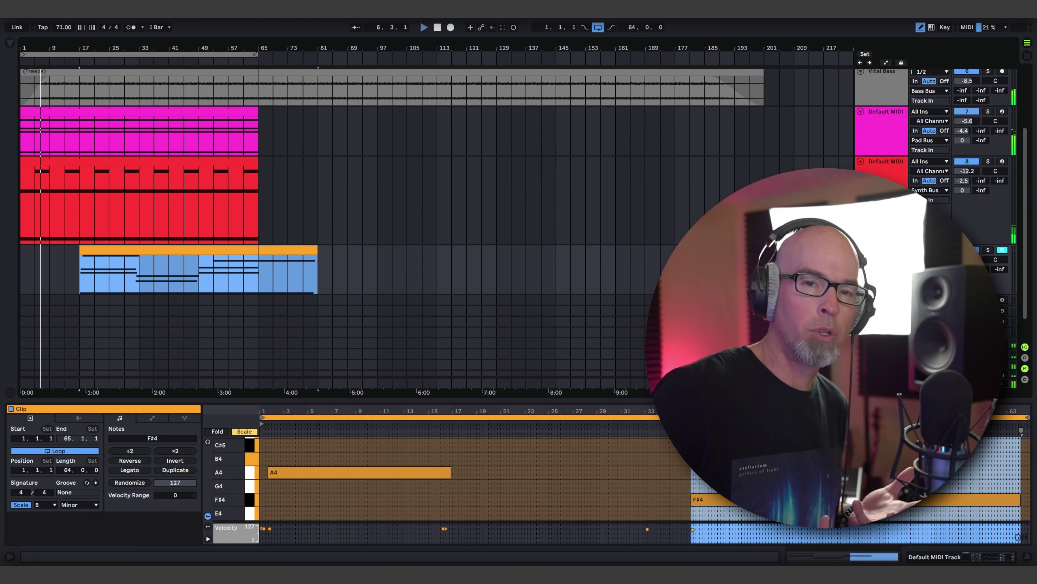
{"action": "left_click", "coordinate": [286, 272]}
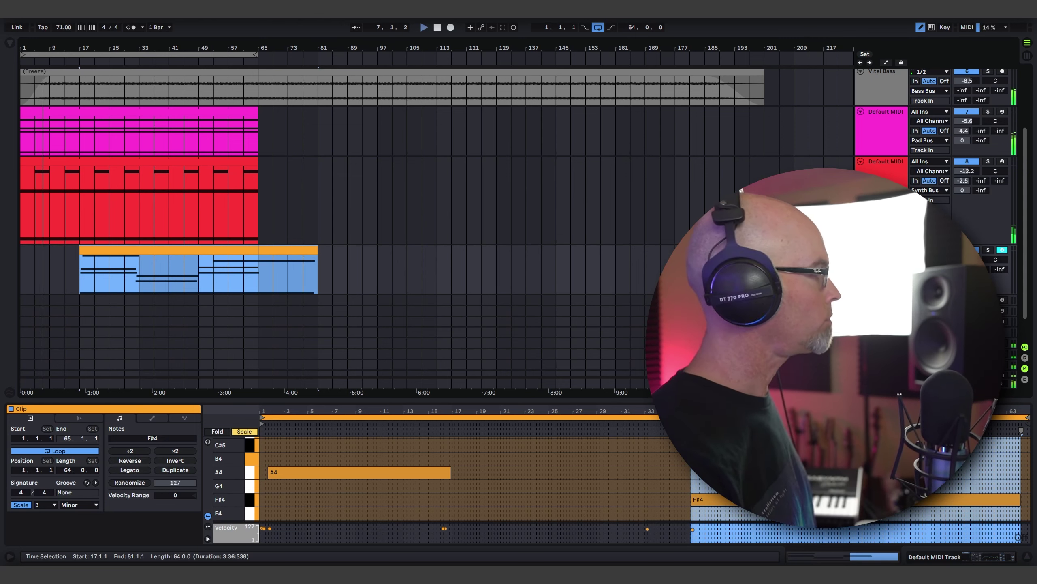
Load the Stepic device from the Rhythmic collection onto the empty MIDI track below the chord clip, and close the browser
{"action": "scroll", "coordinate": [310, 204], "scroll_direction": "up", "scroll_amount": 3}
{"action": "scroll", "coordinate": [295, 175], "scroll_direction": "down", "scroll_amount": 2}
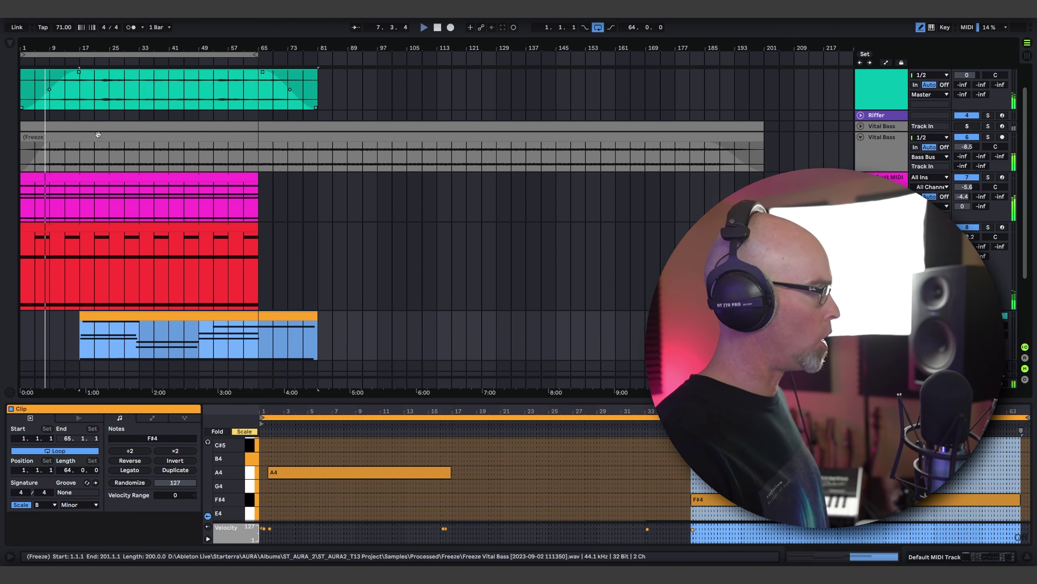
{"action": "scroll", "coordinate": [357, 220], "scroll_direction": "down", "scroll_amount": 6}
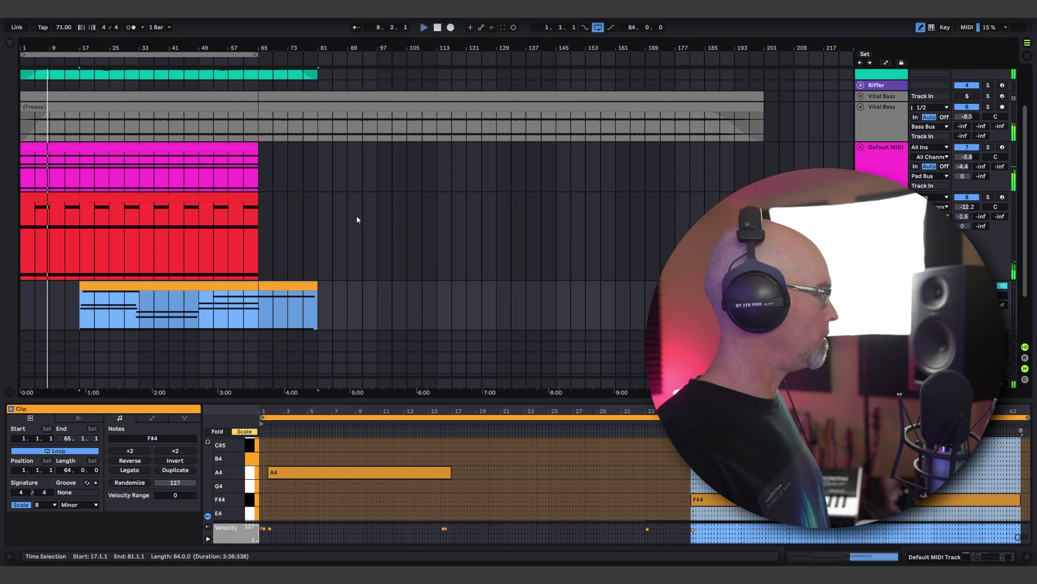
{"action": "left_click", "coordinate": [329, 294]}
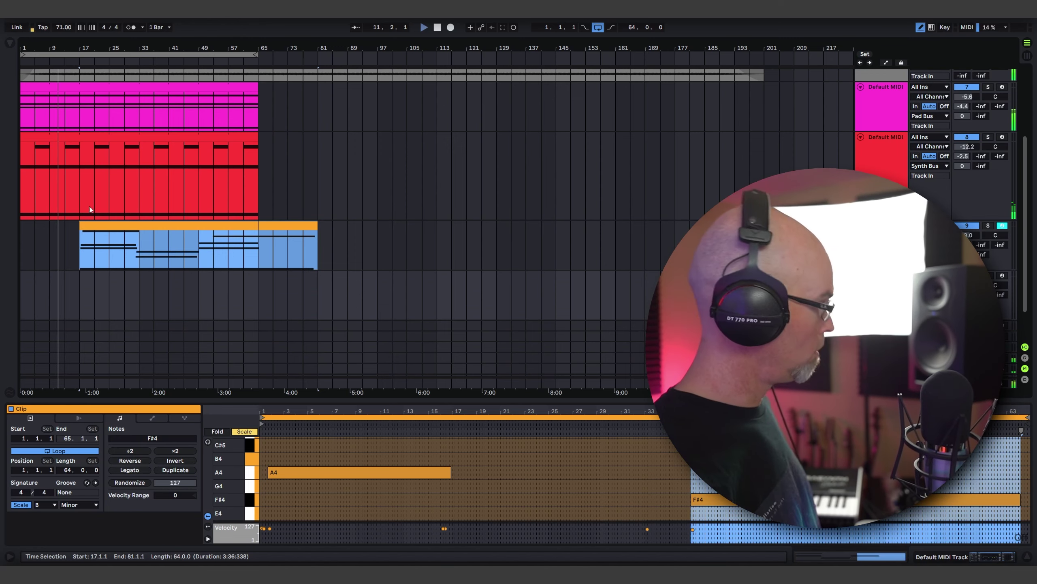
{"action": "key", "text": "shift+Tab"}
{"action": "left_click", "coordinate": [9, 43]}
{"action": "left_click", "coordinate": [33, 79]}
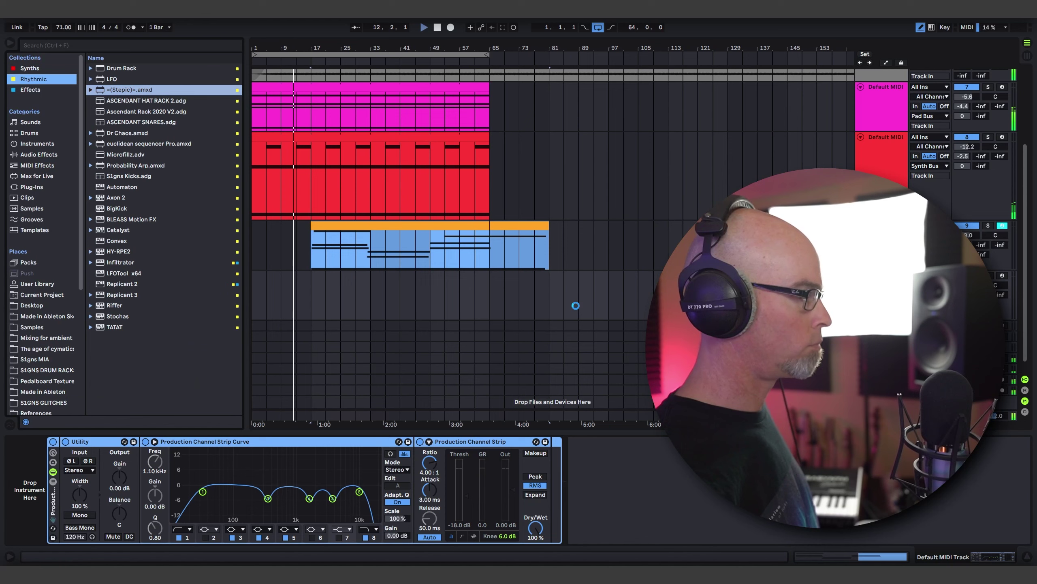
{"action": "key", "text": "Return"}
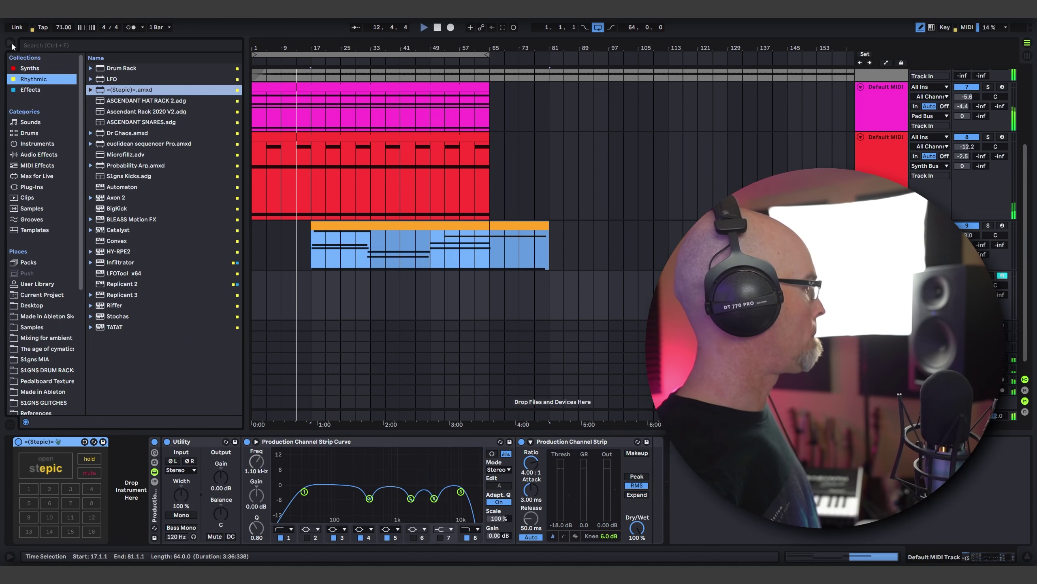
{"action": "left_click", "coordinate": [10, 44]}
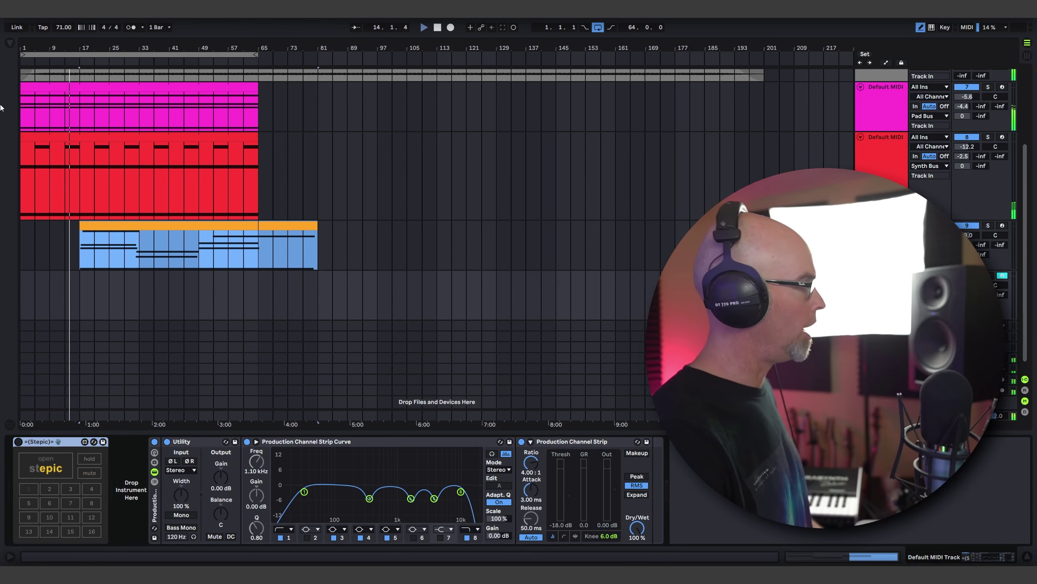
Insert Pigments from the Synths collection after Stepic on the new track, and close the browser
{"action": "left_click", "coordinate": [10, 43]}
{"action": "left_click", "coordinate": [39, 69]}
{"action": "left_click", "coordinate": [118, 336]}
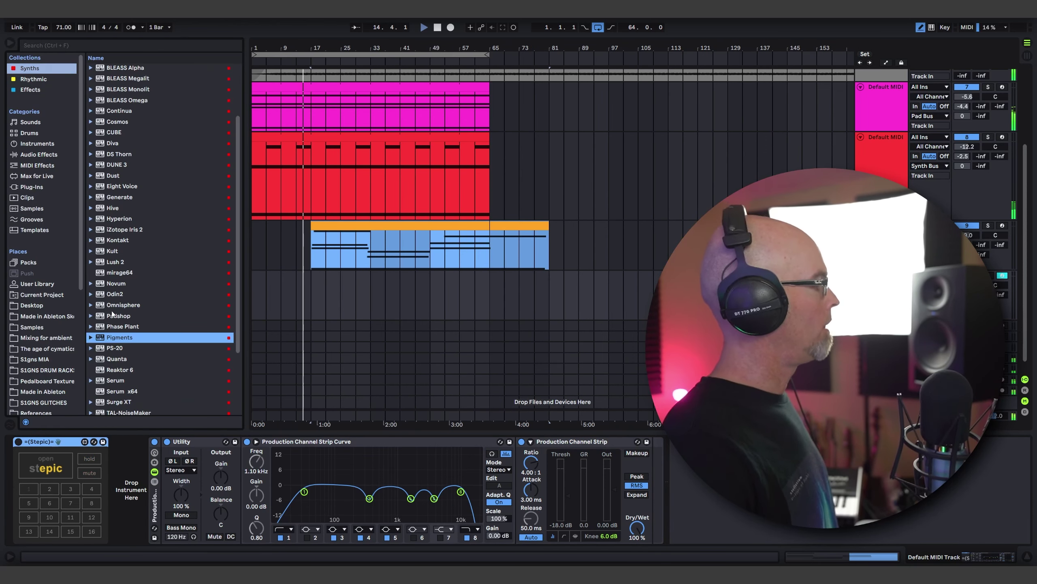
{"action": "left_click_drag", "start_coordinate": [119, 337], "coordinate": [143, 481]}
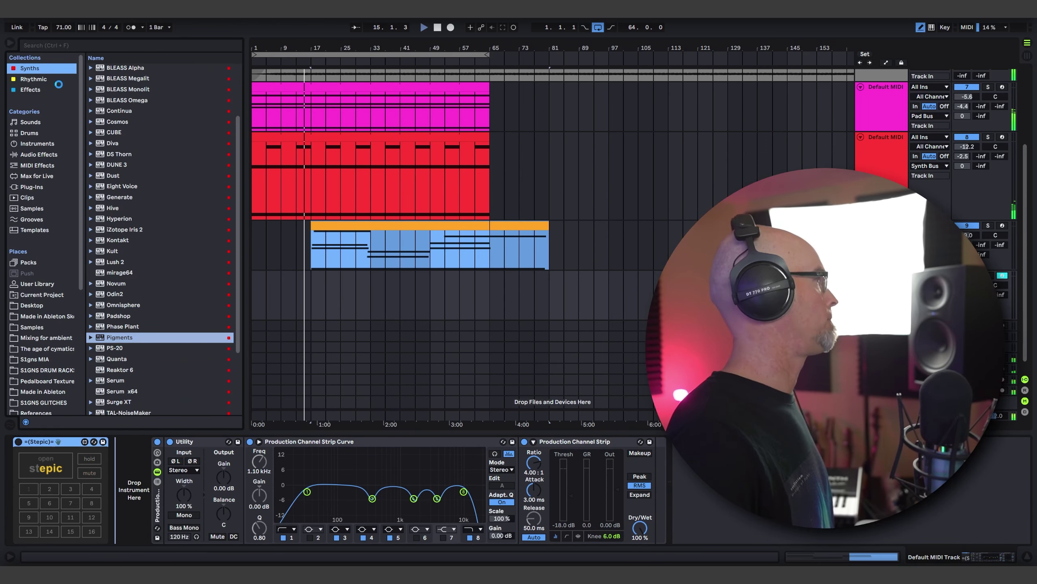
{"action": "left_click", "coordinate": [10, 46]}
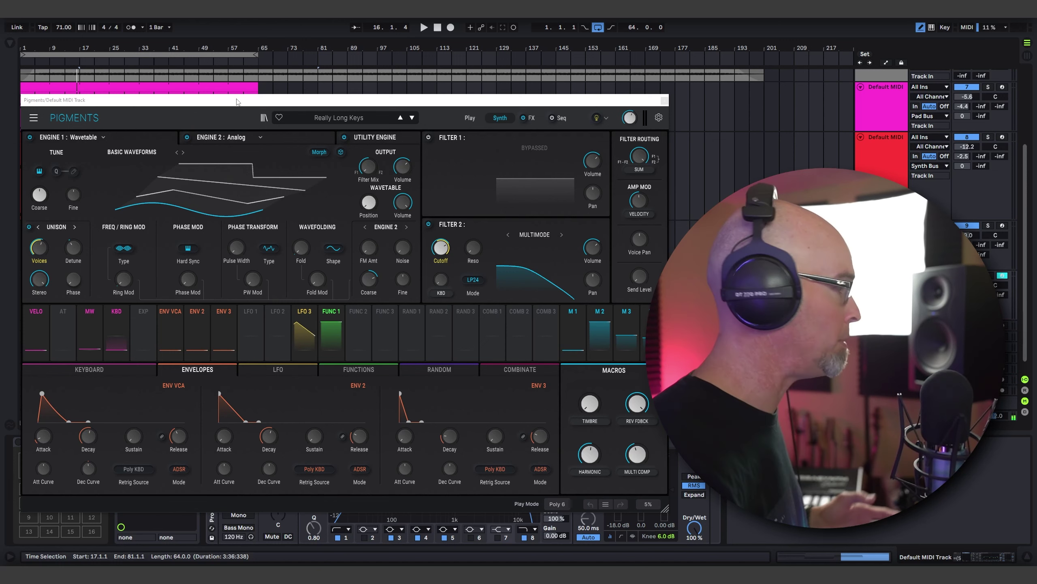
Start a new default preset in Pigments and raise Engine 1's wavetable position to the sawtooth waveform
{"action": "left_click", "coordinate": [34, 117]}
{"action": "left_click", "coordinate": [53, 131]}
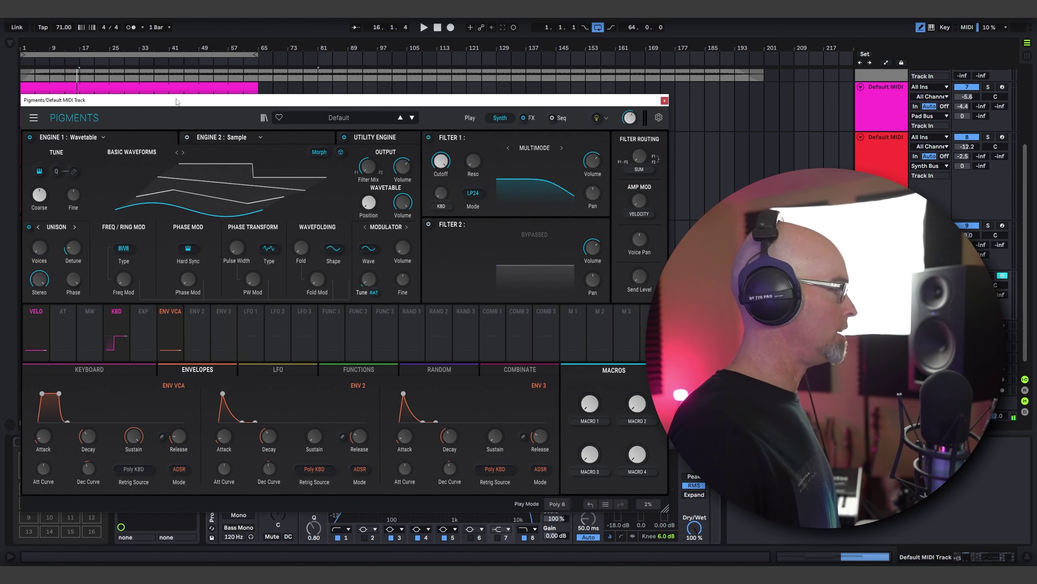
{"action": "left_click_drag", "start_coordinate": [219, 213], "coordinate": [219, 191]}
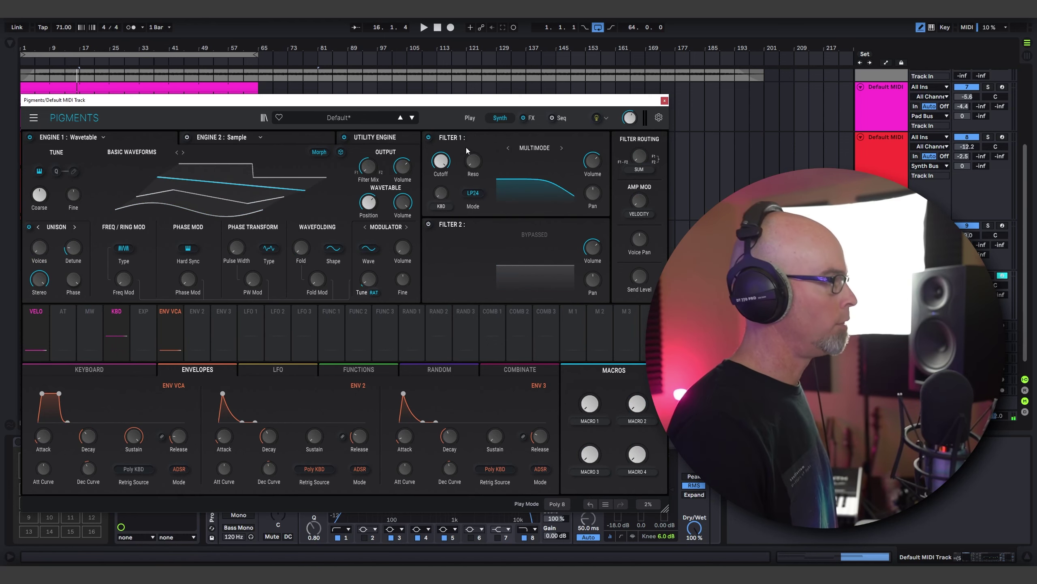
Lower Filter 1's cutoff to about 546 Hz and remove the VCA envelope's sustain, with Env 2 modulating the cutoff
{"action": "left_click_drag", "start_coordinate": [440, 160], "coordinate": [440, 169]}
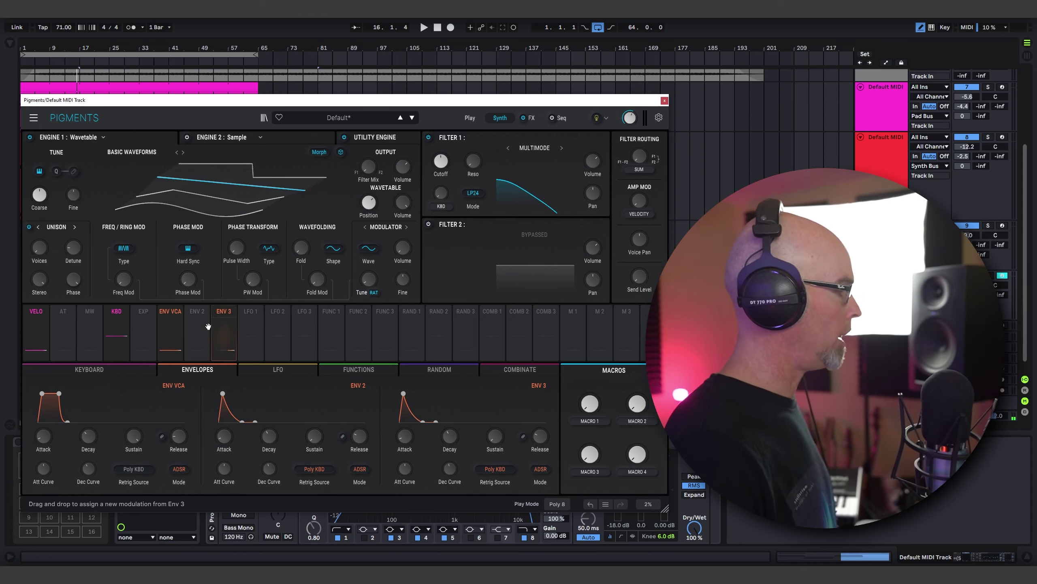
{"action": "left_click_drag", "start_coordinate": [144, 439], "coordinate": [144, 462]}
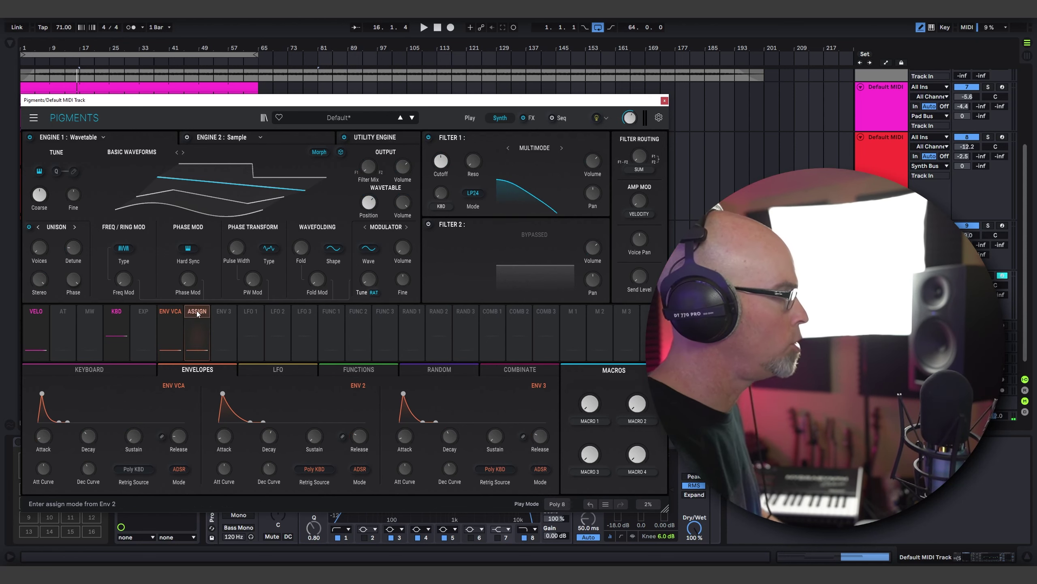
{"action": "left_click_drag", "start_coordinate": [196, 310], "coordinate": [442, 163]}
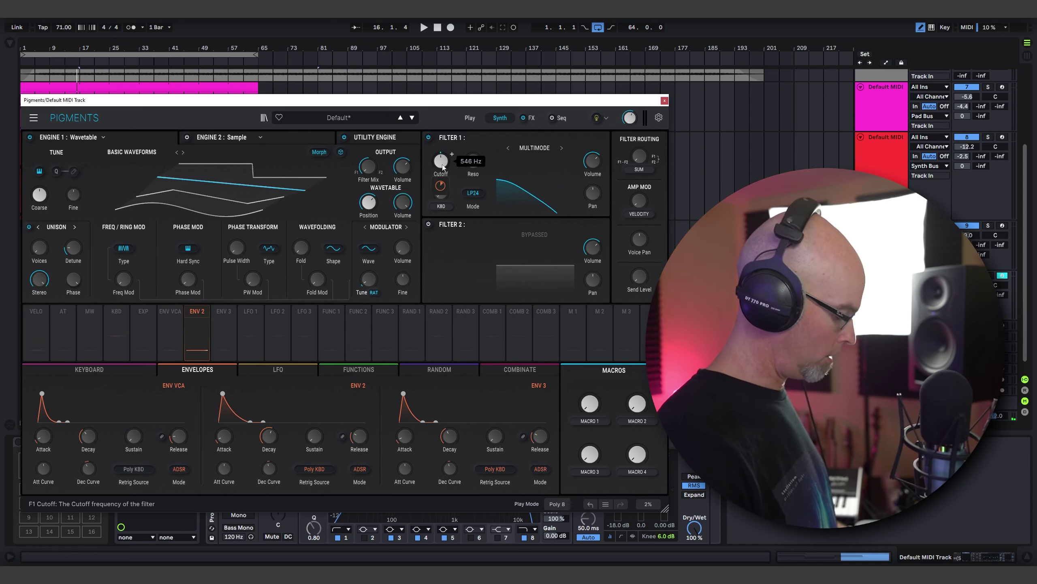
{"action": "left_click", "coordinate": [664, 101]}
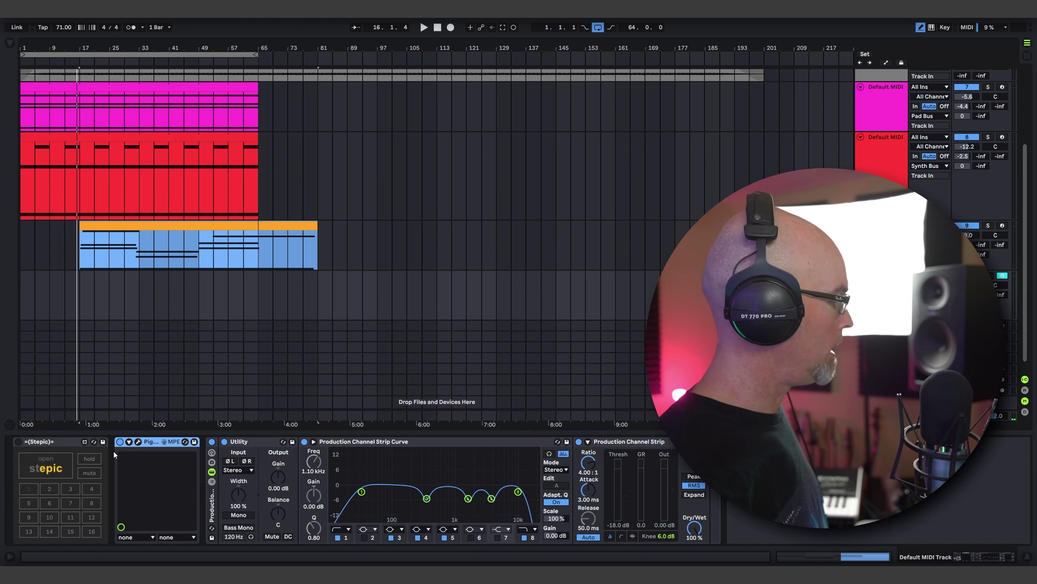
Open Stepic and set the pattern's root note to b2, scale to natural minor and note length to 1/8
{"action": "left_click", "coordinate": [46, 463]}
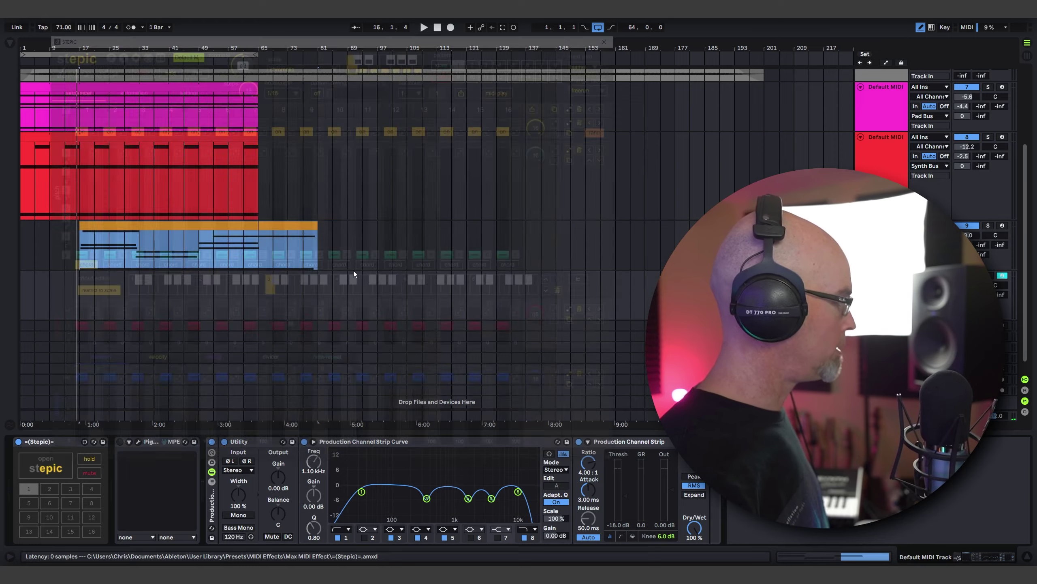
{"action": "left_click_drag", "start_coordinate": [243, 62], "coordinate": [245, 64]}
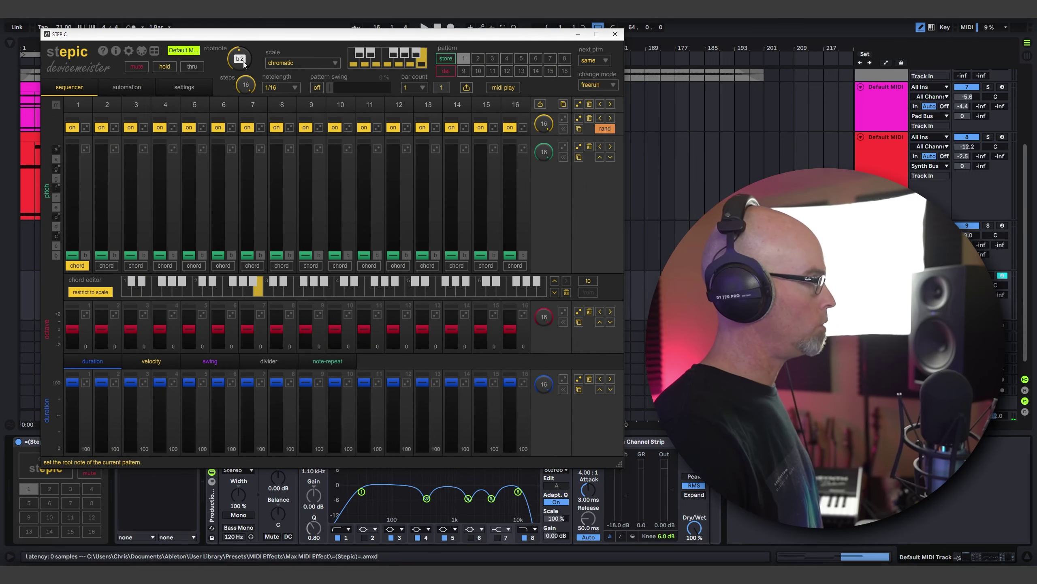
{"action": "left_click", "coordinate": [293, 65]}
{"action": "left_click", "coordinate": [286, 87]}
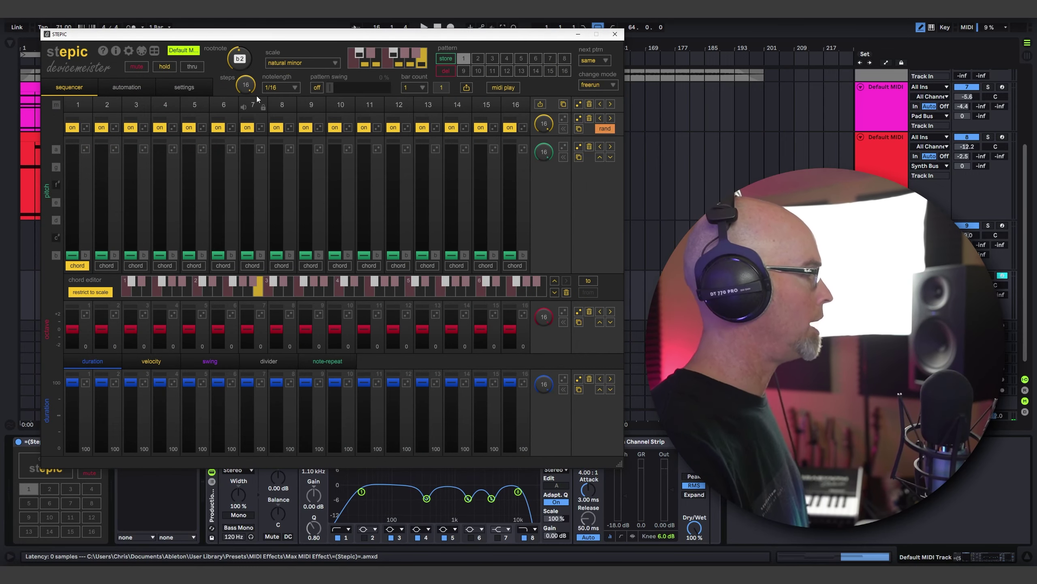
{"action": "left_click", "coordinate": [286, 88]}
{"action": "left_click", "coordinate": [276, 128]}
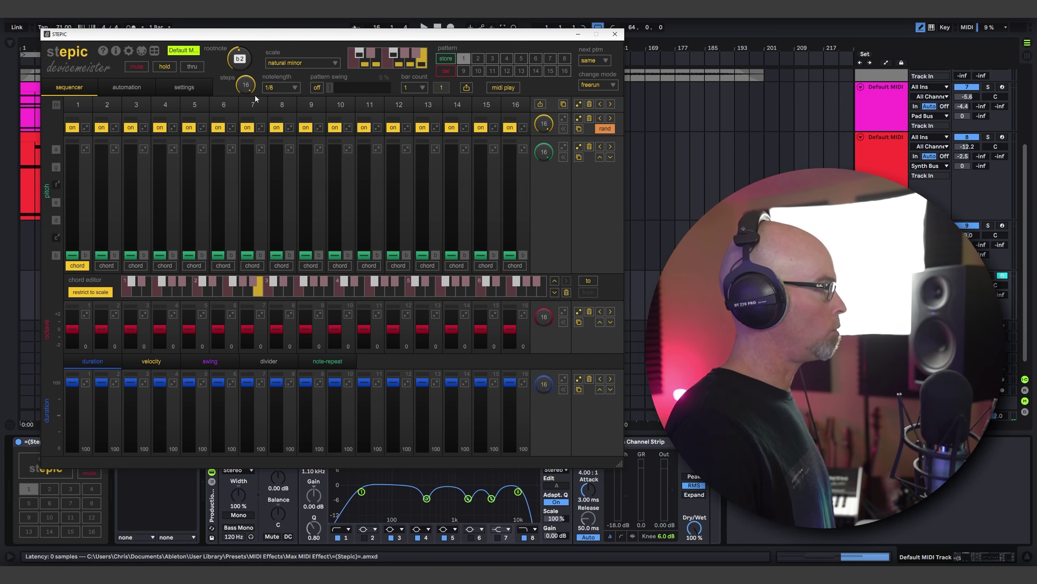
Shorten the Stepic pattern to 8 steps, with step 4 at f#, step 7 at e and step 8 an octave higher
{"action": "left_click", "coordinate": [158, 185]}
{"action": "left_click", "coordinate": [247, 202]}
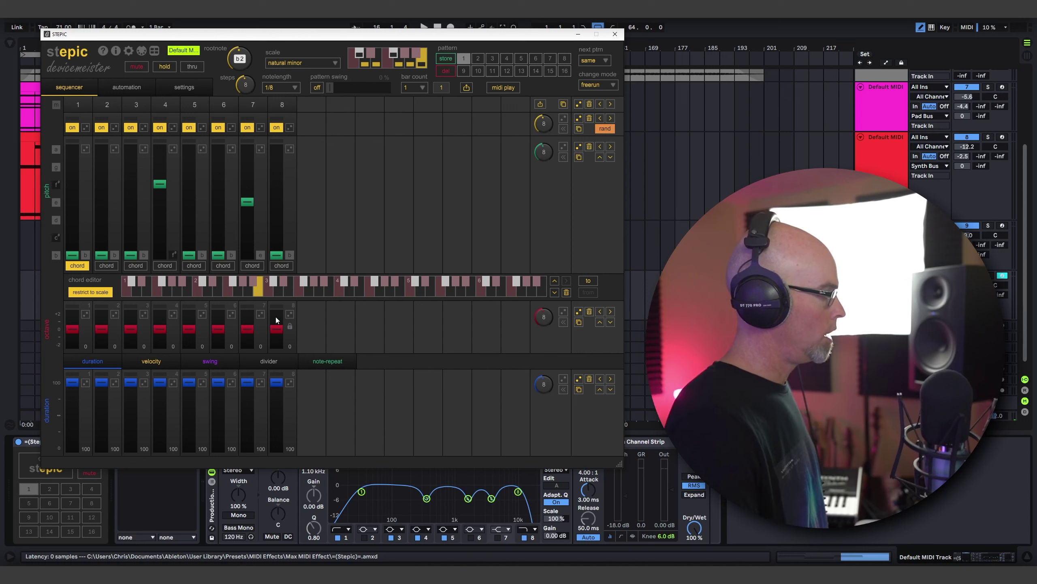
Randomize the velocities of all steps in the Stepic pattern and close the sequencer window
{"action": "left_click", "coordinate": [150, 361]}
{"action": "left_click", "coordinate": [579, 380]}
{"action": "left_click", "coordinate": [579, 380]}
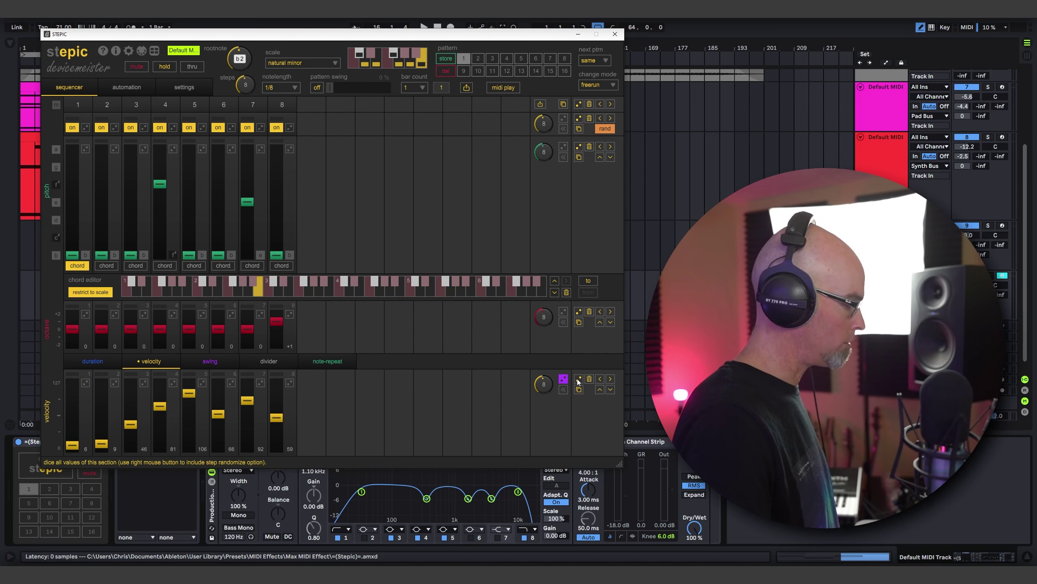
{"action": "left_click", "coordinate": [579, 379]}
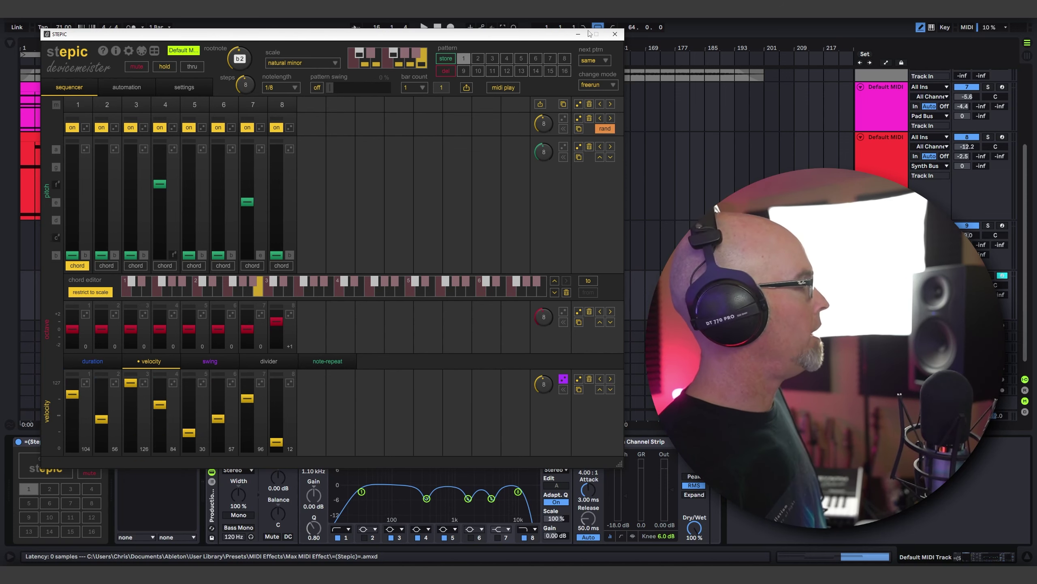
{"action": "left_click", "coordinate": [614, 36]}
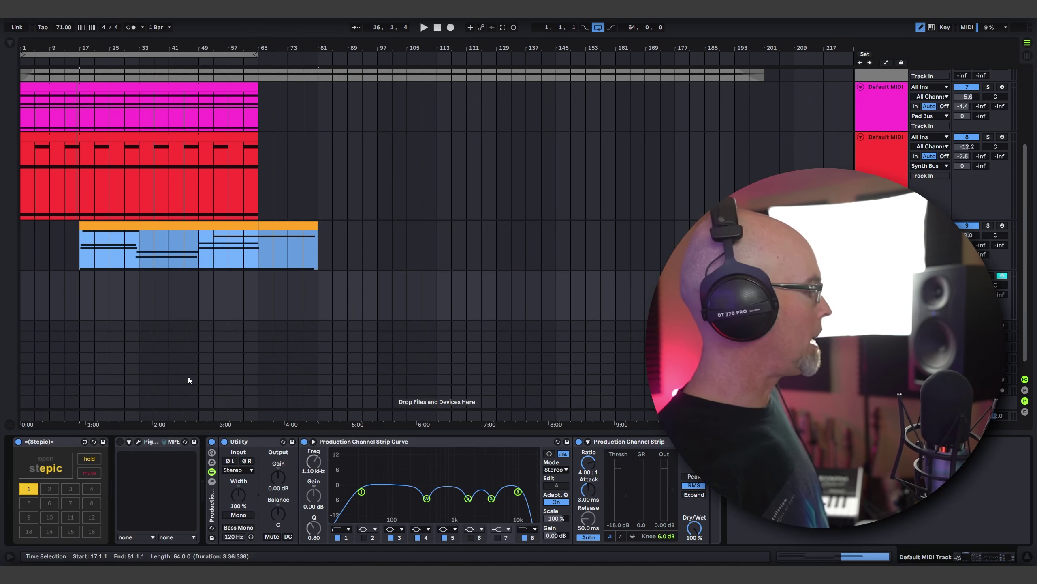
Turn the Pigments device back on and assign velocity as a modulation source for Filter 1's cutoff
{"action": "left_click", "coordinate": [119, 441]}
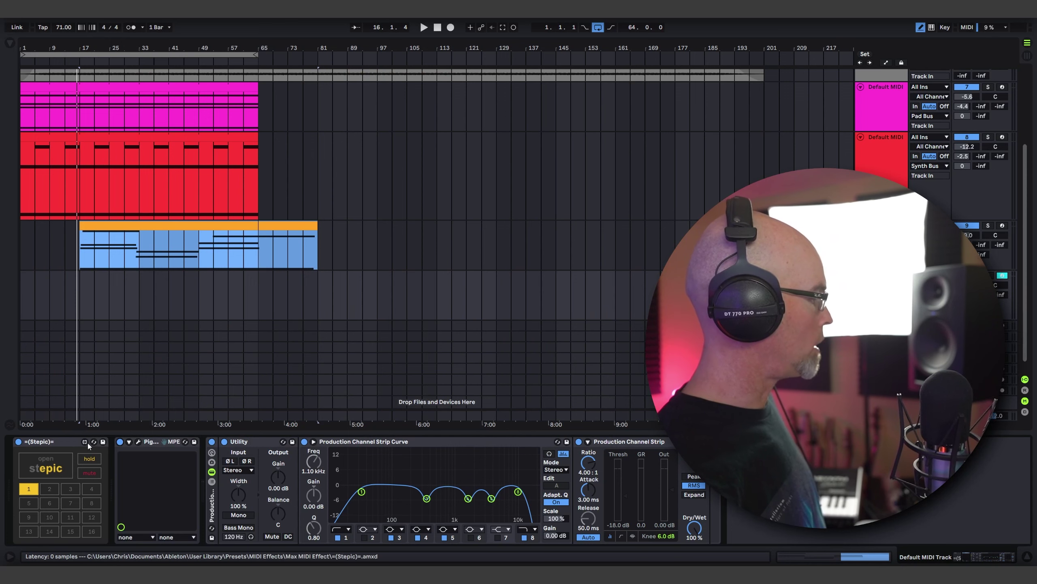
{"action": "left_click", "coordinate": [139, 442]}
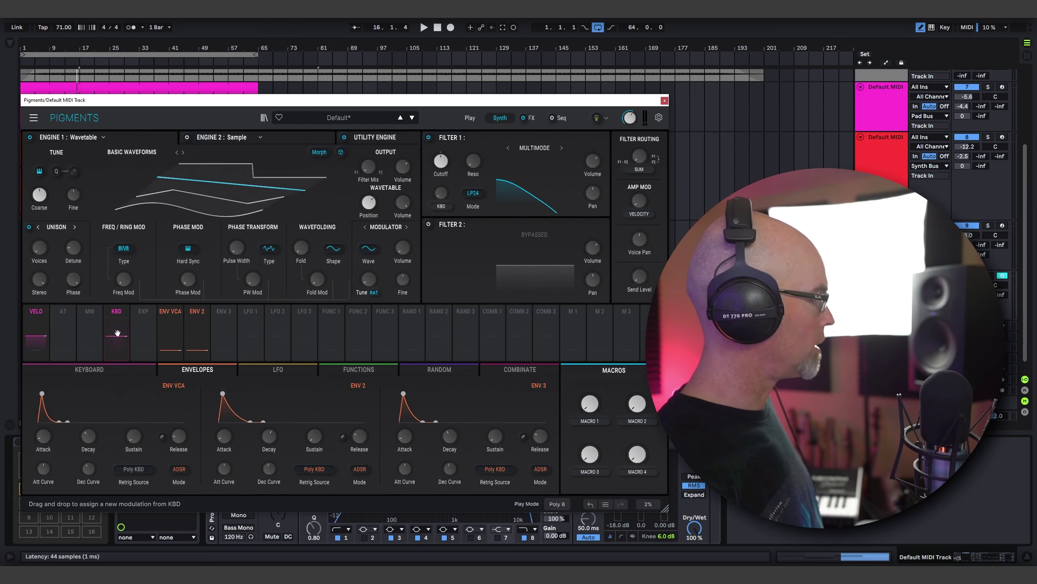
{"action": "left_click", "coordinate": [32, 313]}
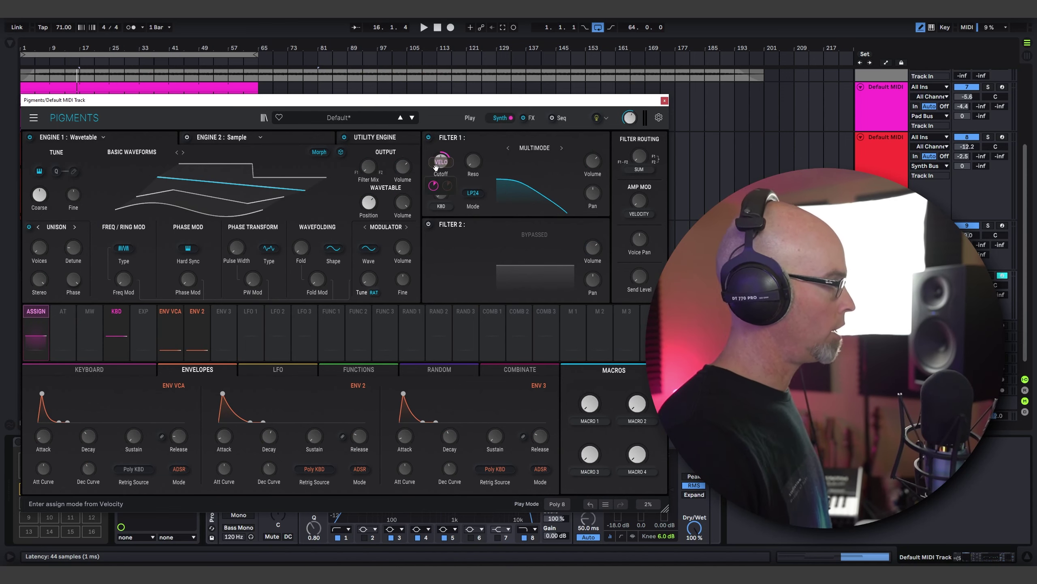
{"action": "left_click_drag", "start_coordinate": [440, 160], "coordinate": [440, 155]}
{"action": "left_click", "coordinate": [319, 270]}
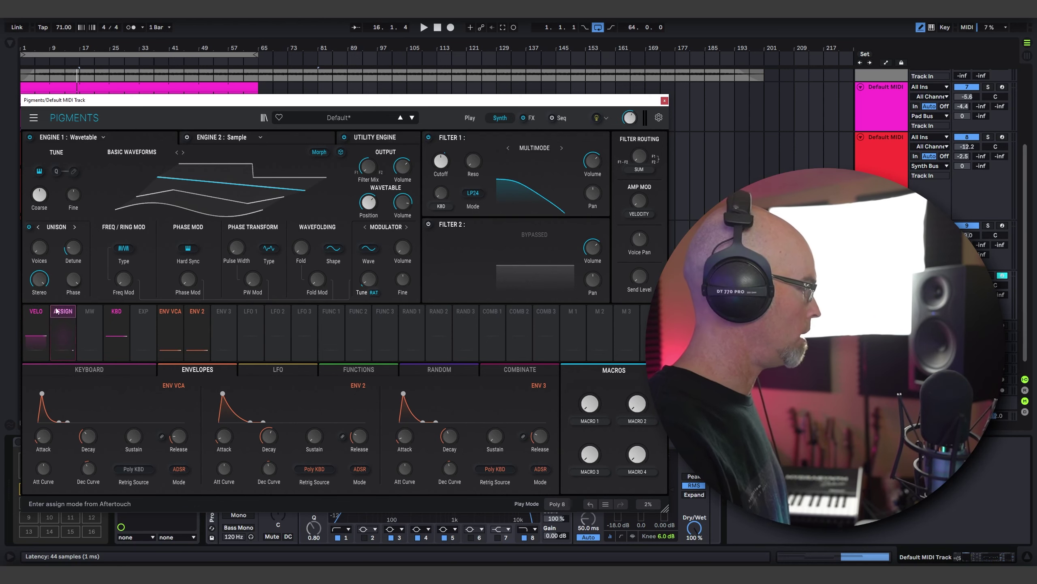
{"action": "left_click", "coordinate": [403, 201]}
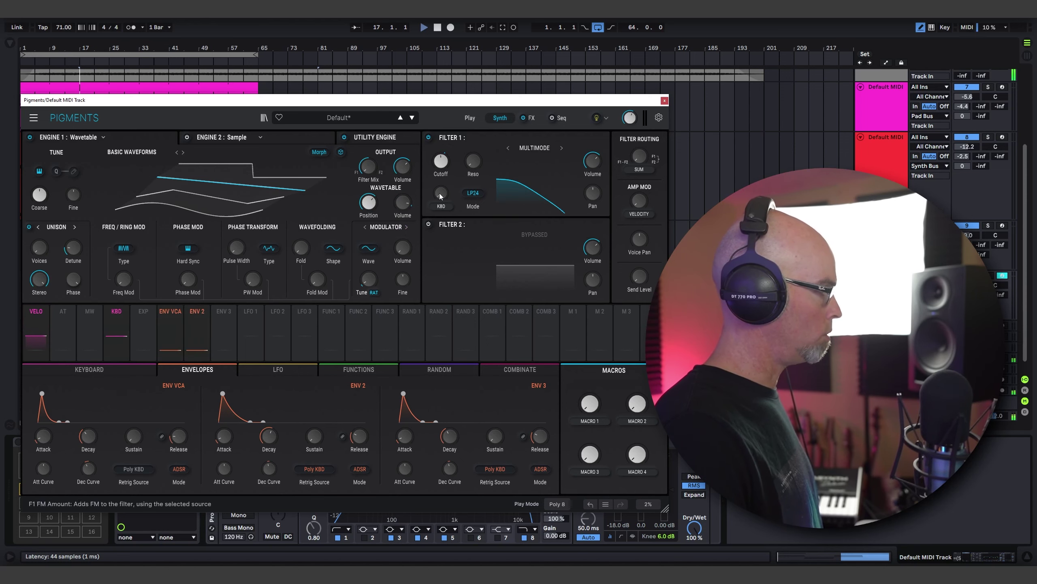
Play the arrangement from bar 17 and check the running Stepic pattern and the Pigments modulation
{"action": "key", "text": "space"}
{"action": "left_click", "coordinate": [664, 101]}
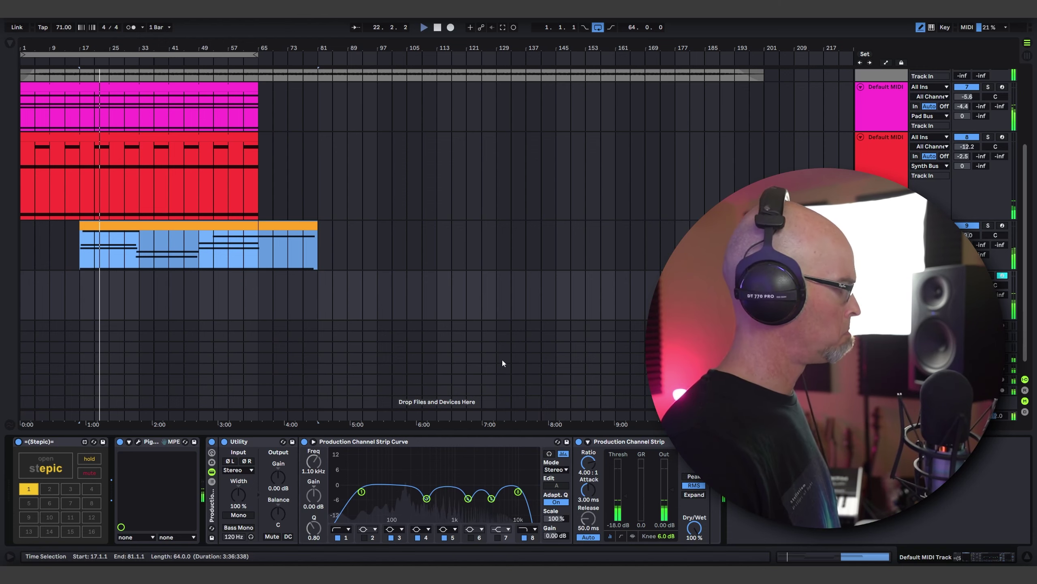
{"action": "left_click", "coordinate": [46, 468]}
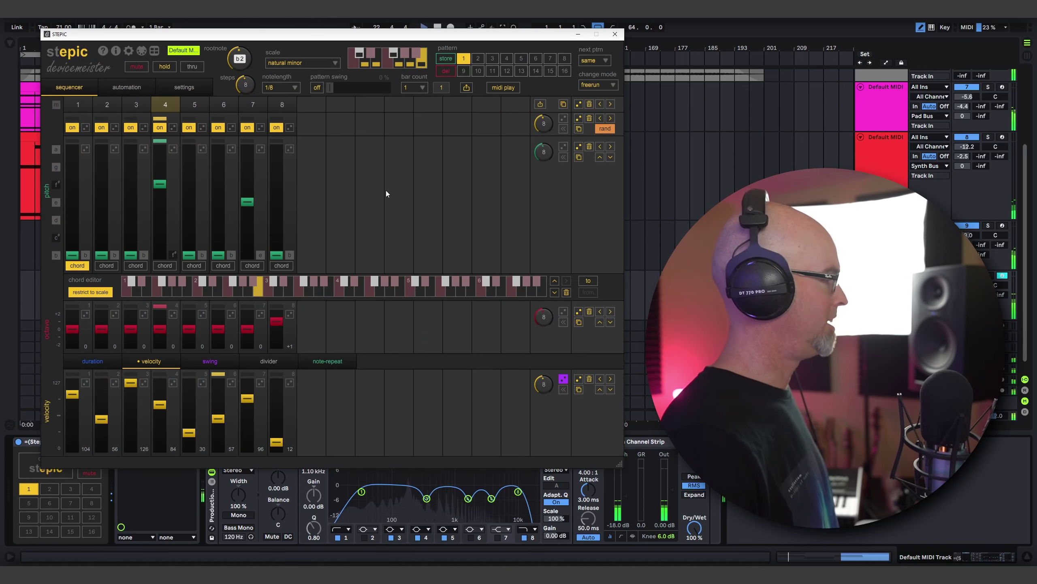
{"action": "left_click", "coordinate": [609, 37]}
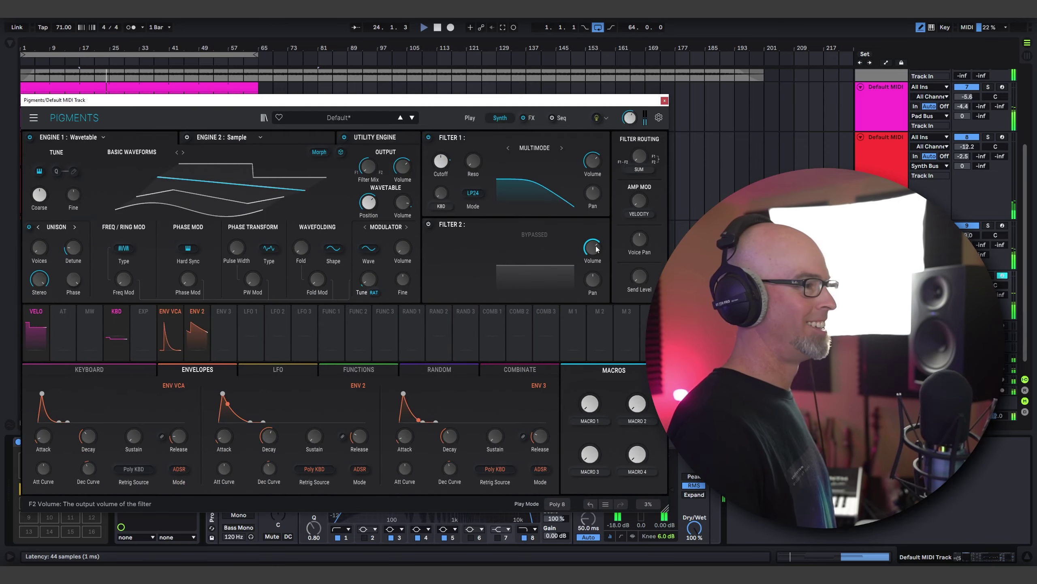
Lower the other tracks' volumes together, bringing Vital Bass to -9.5, the pink track to -7.6 and the red track to -14.2
{"action": "left_click", "coordinate": [972, 197]}
{"action": "scroll", "coordinate": [972, 197], "scroll_direction": "up", "scroll_amount": 3}
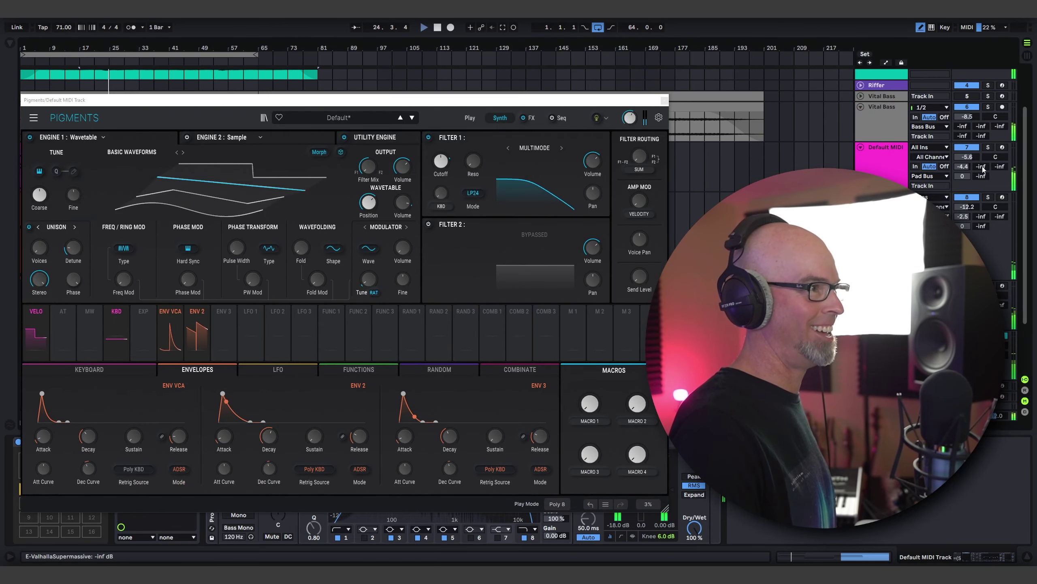
{"action": "left_click_drag", "start_coordinate": [972, 152], "coordinate": [973, 161]}
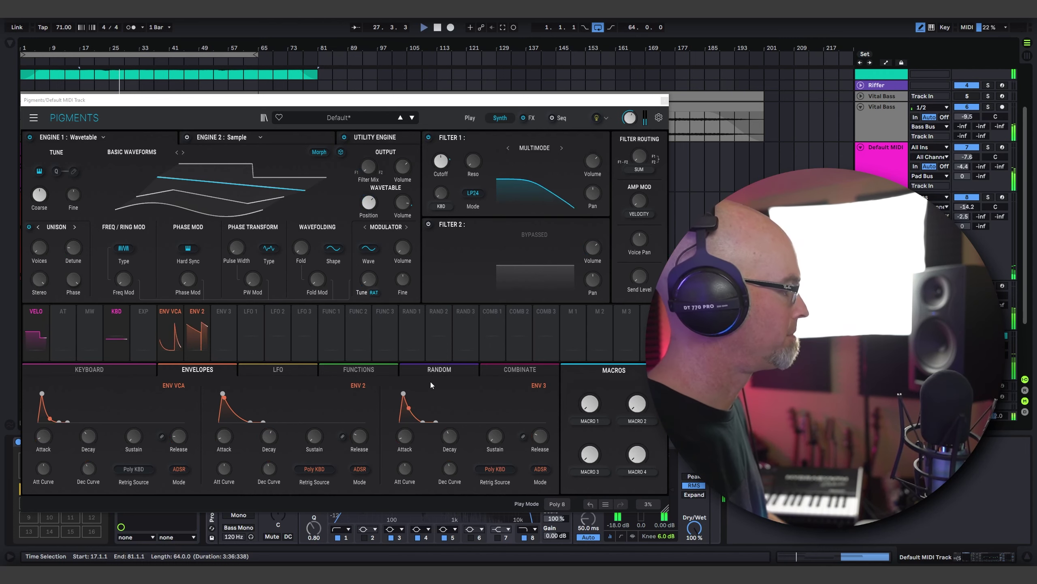
{"action": "left_click", "coordinate": [280, 429]}
{"action": "scroll", "coordinate": [280, 429], "scroll_direction": "down", "scroll_amount": 1}
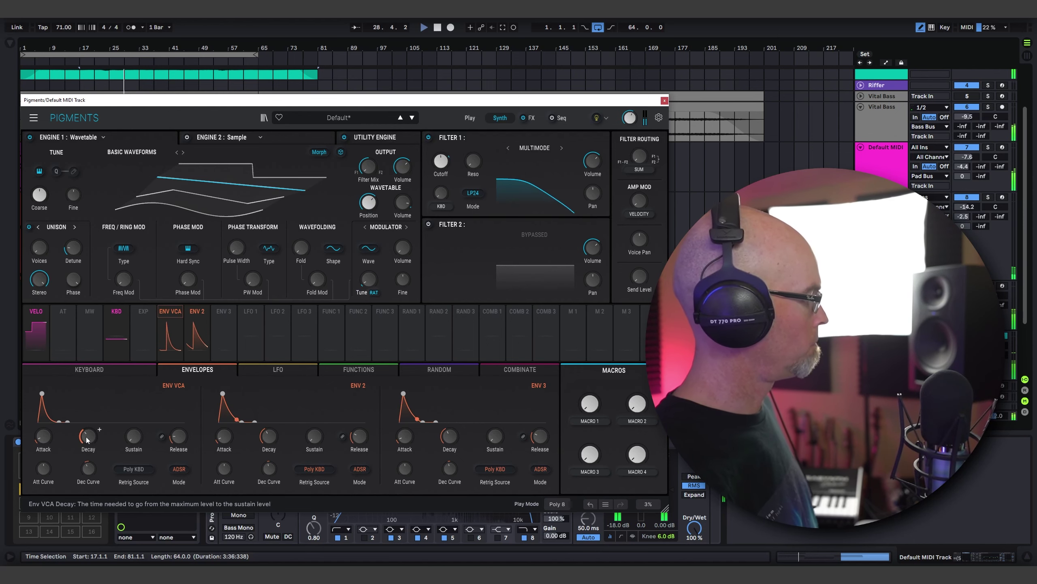
{"action": "scroll", "coordinate": [99, 430], "scroll_direction": "down", "scroll_amount": 2}
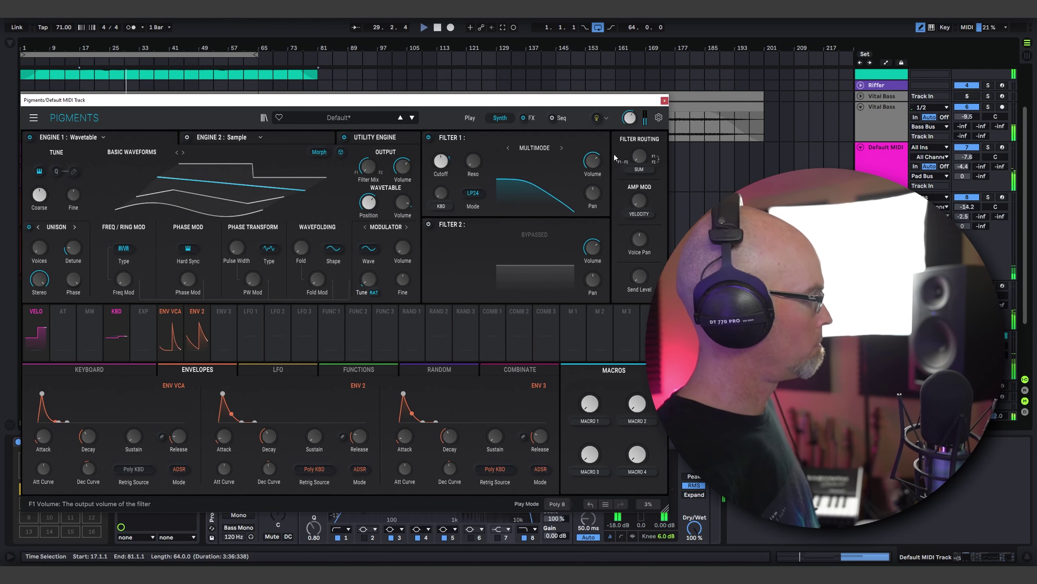
{"action": "left_click", "coordinate": [665, 100]}
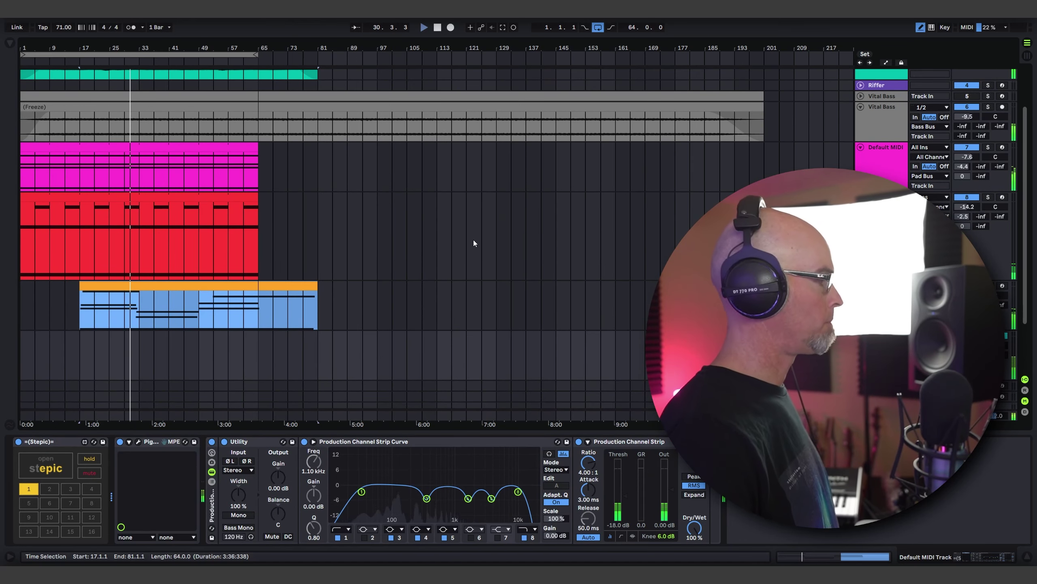
{"action": "scroll", "coordinate": [473, 240], "scroll_direction": "down", "scroll_amount": 1}
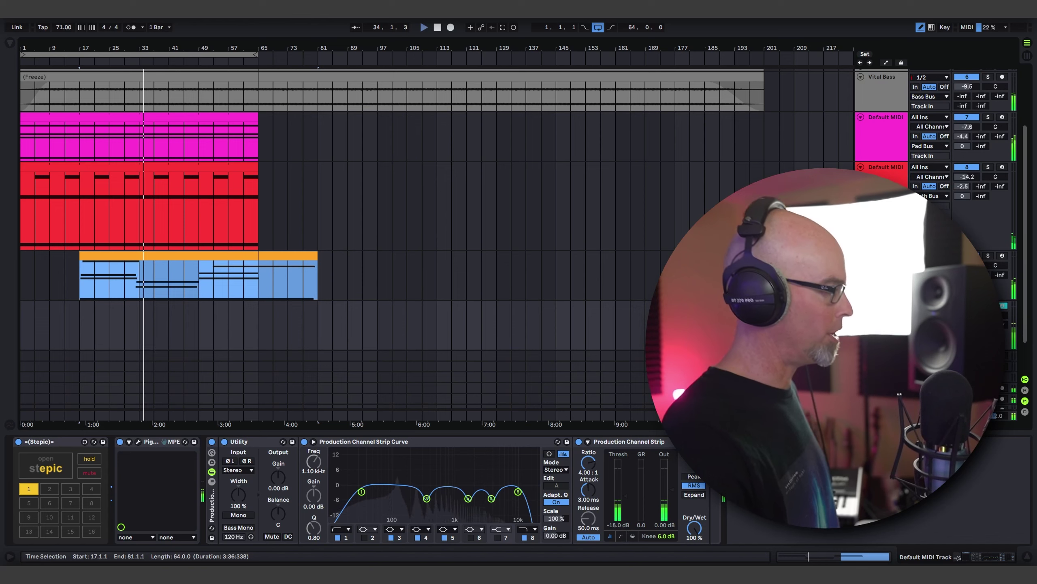
Reopen Pigments, switch Engine 2 to Wavetable, and load an S1gns wavetable from the Patreon Pack 30 folder
{"action": "left_click", "coordinate": [139, 442]}
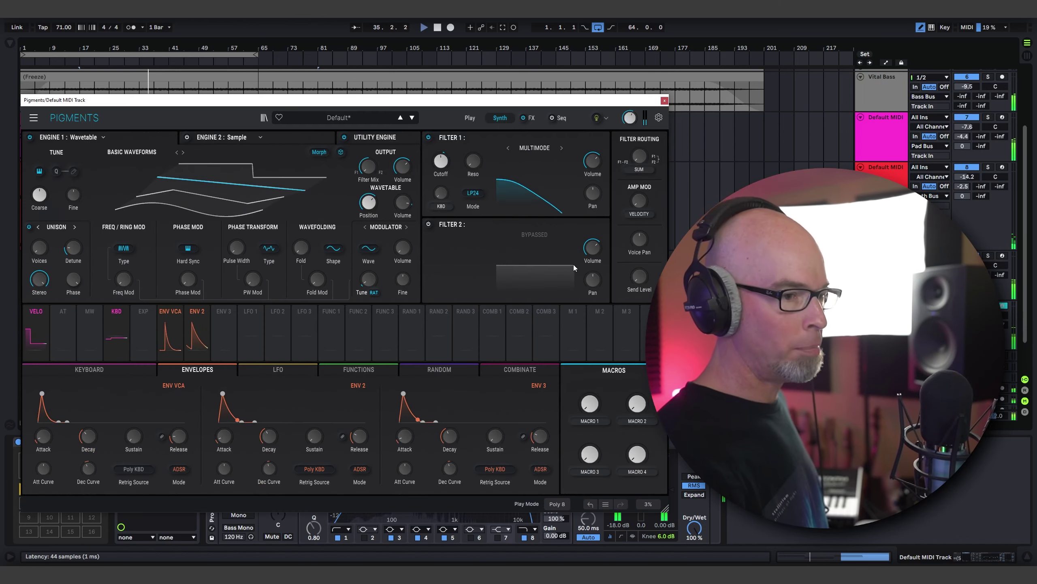
{"action": "mouse_move", "coordinate": [486, 313]}
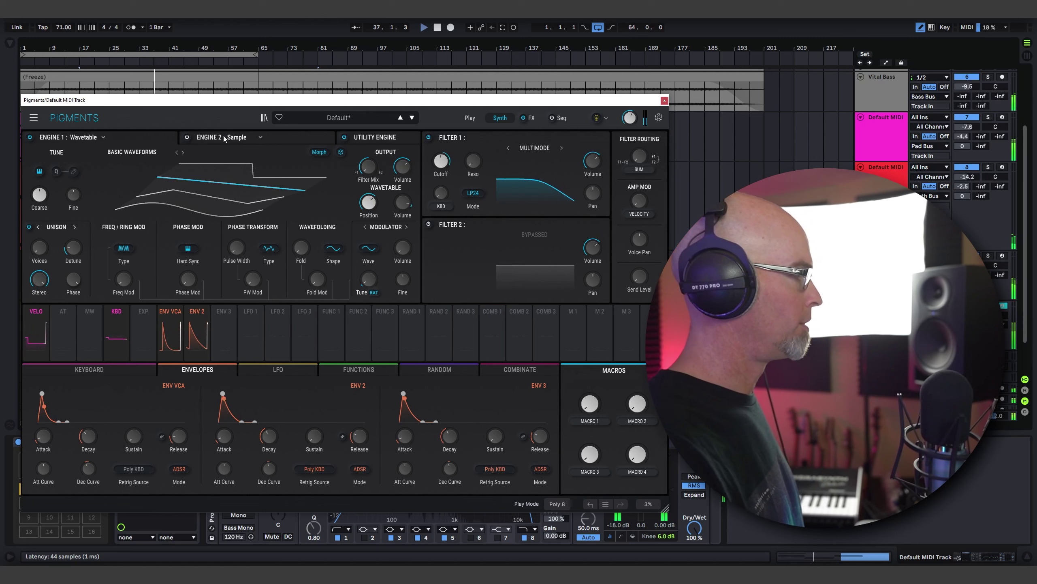
{"action": "left_click", "coordinate": [260, 137]}
{"action": "left_click", "coordinate": [220, 176]}
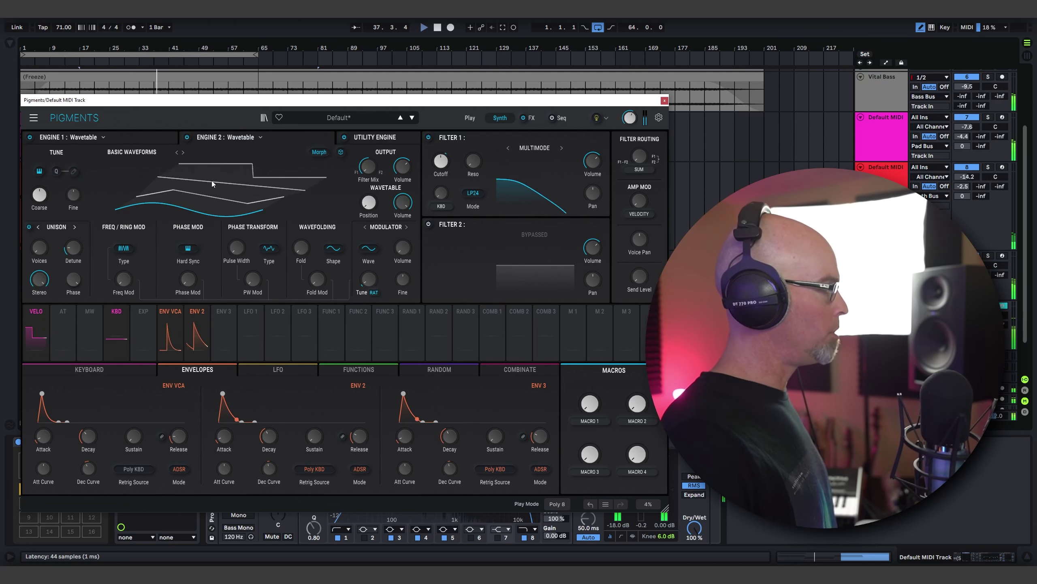
{"action": "left_click", "coordinate": [171, 188]}
{"action": "scroll", "coordinate": [122, 267], "scroll_direction": "down", "scroll_amount": 2}
{"action": "left_click", "coordinate": [126, 247]}
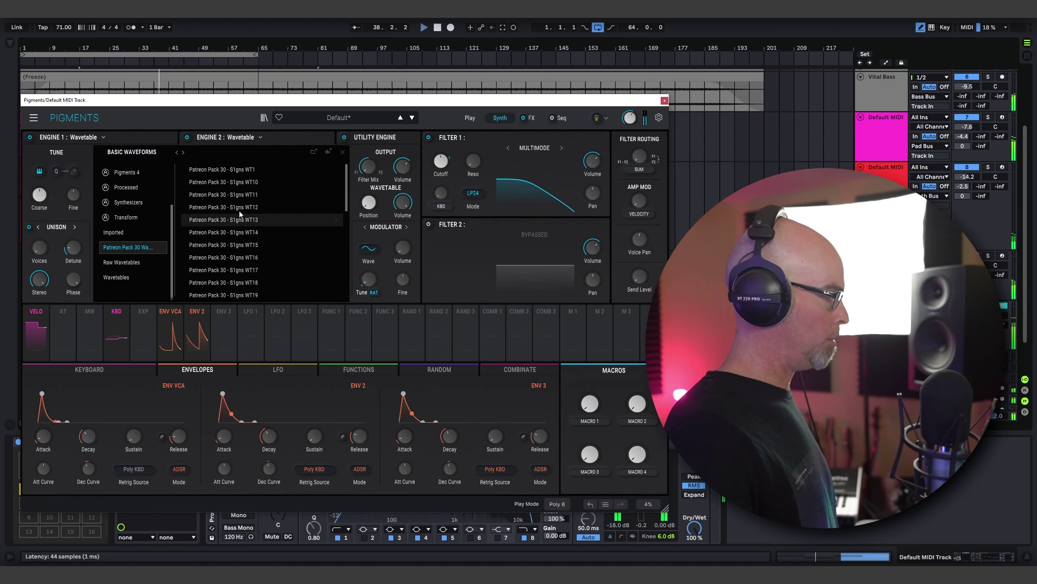
{"action": "left_click", "coordinate": [223, 243]}
{"action": "left_click", "coordinate": [343, 152]}
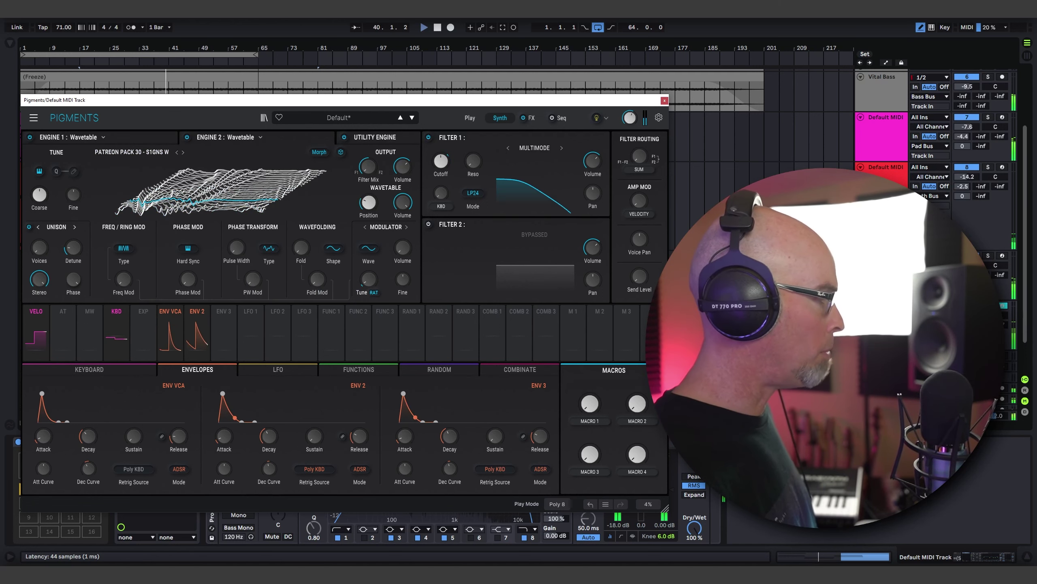
Assign LFO 1 to modulate Engine 2's wavetable position
{"action": "left_click", "coordinate": [248, 313]}
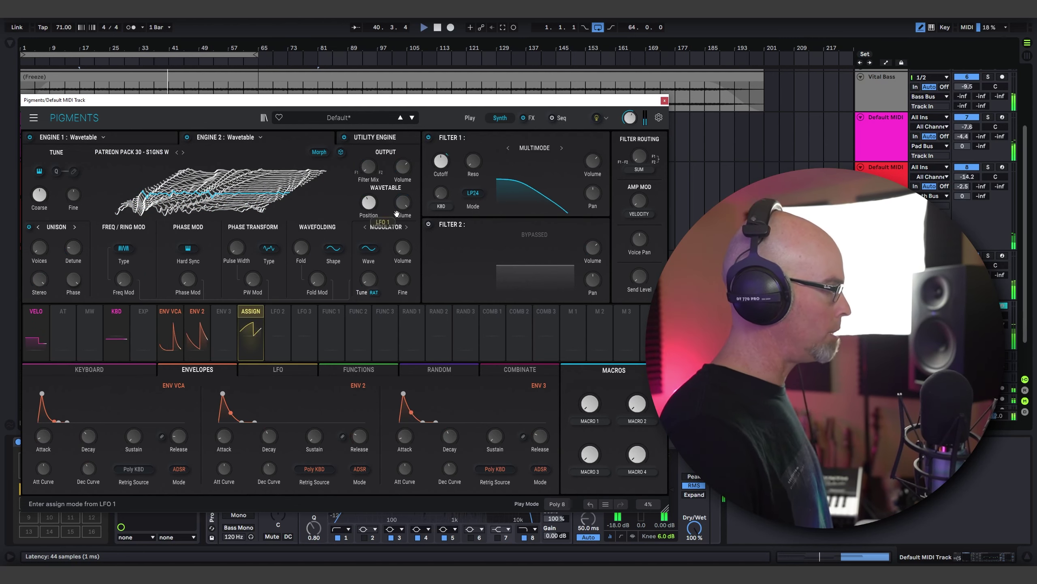
{"action": "left_click", "coordinate": [380, 195]}
{"action": "left_click_drag", "start_coordinate": [368, 227], "coordinate": [378, 226]}
{"action": "left_click", "coordinate": [251, 313]}
Set LFO 1's retrigger source to Free Running
{"action": "left_click", "coordinate": [270, 374]}
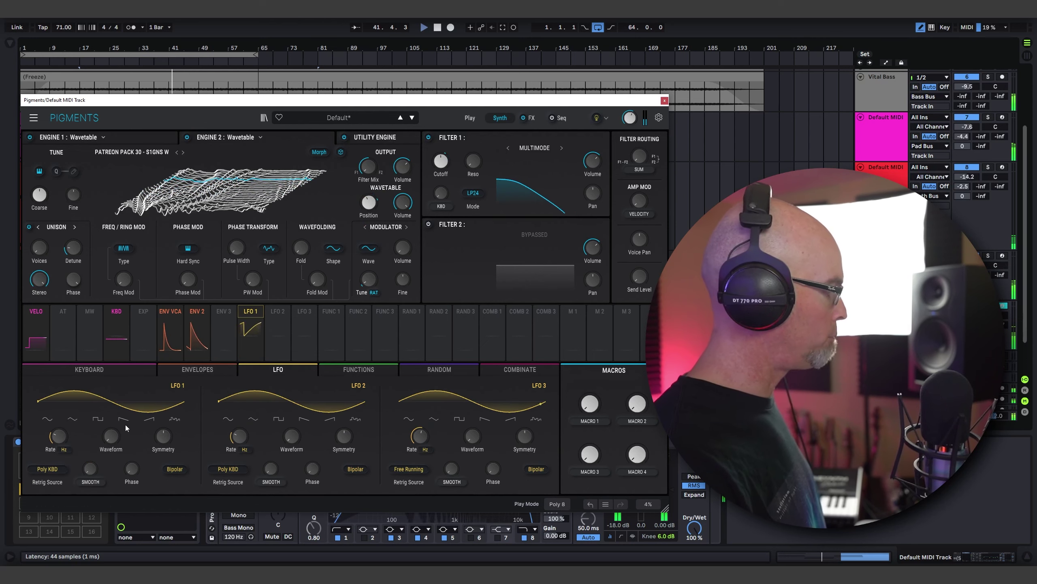
{"action": "left_click", "coordinate": [36, 469]}
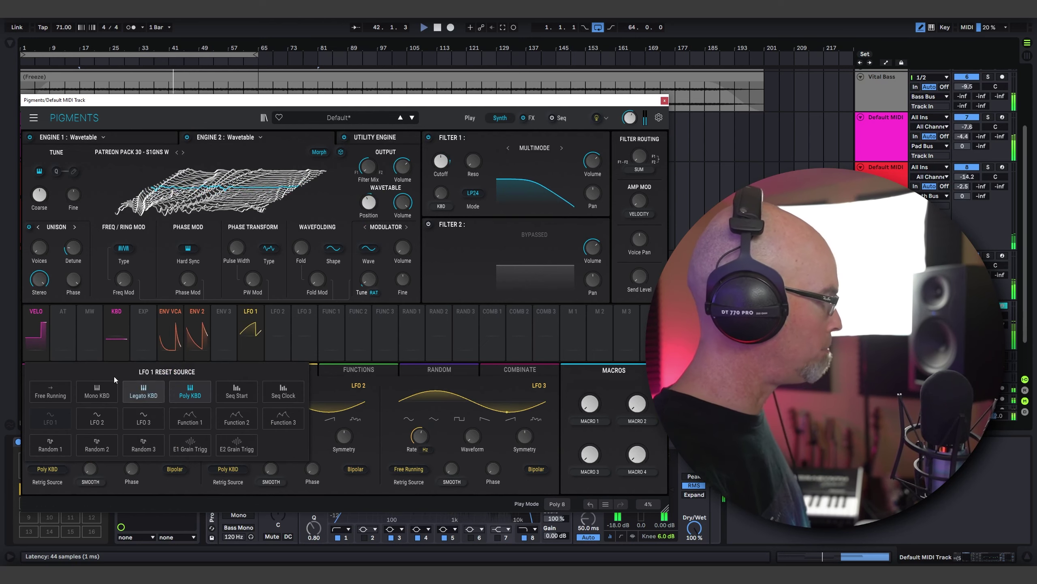
{"action": "left_click", "coordinate": [49, 390]}
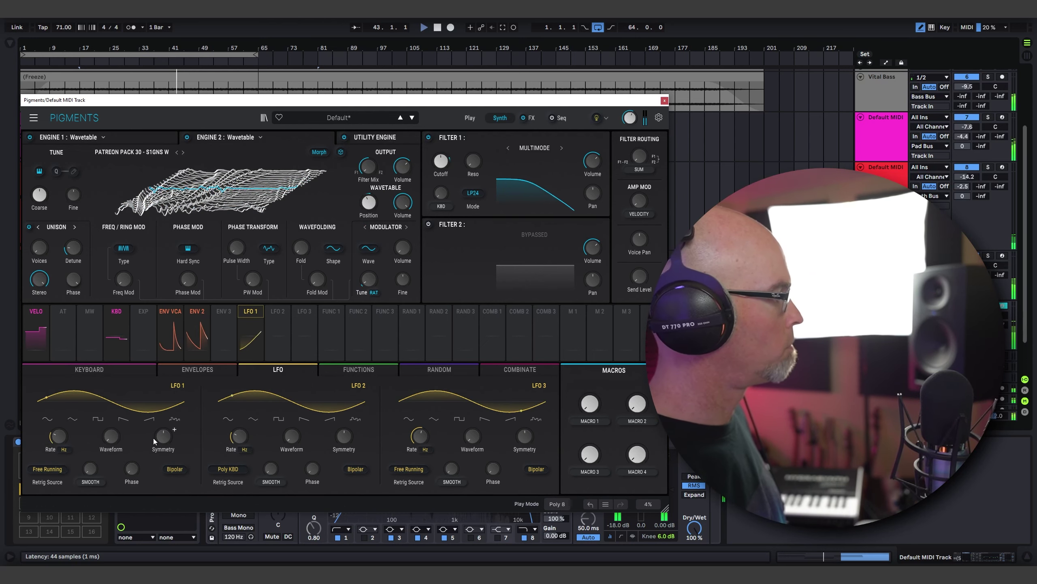
Slow down LFO 1's rate and set Combinate 1 to Multiply, with LFO 1 as source and LFO 2 as mod
{"action": "left_click_drag", "start_coordinate": [59, 437], "coordinate": [70, 429]}
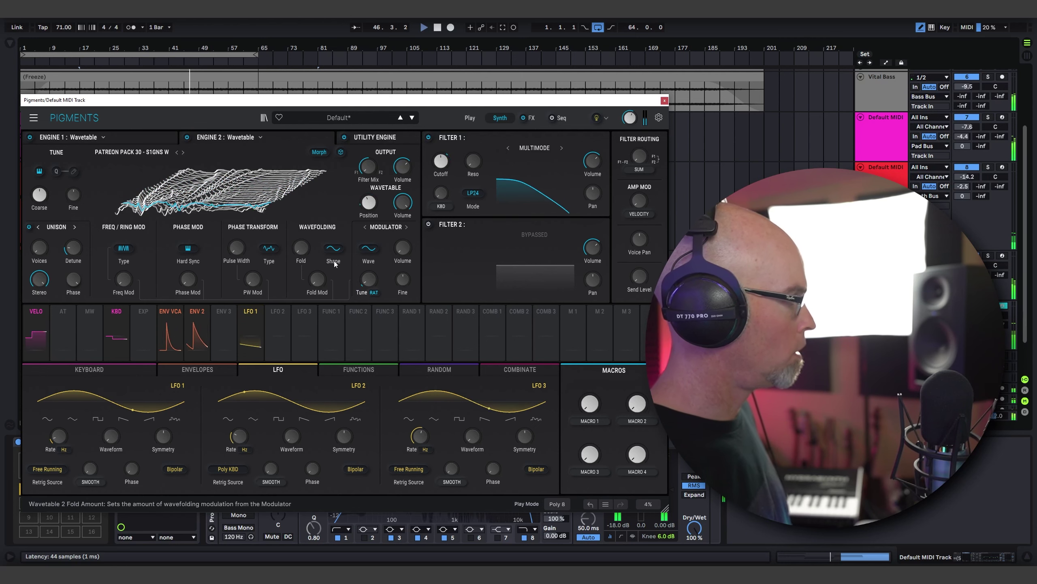
{"action": "mouse_move", "coordinate": [452, 154]}
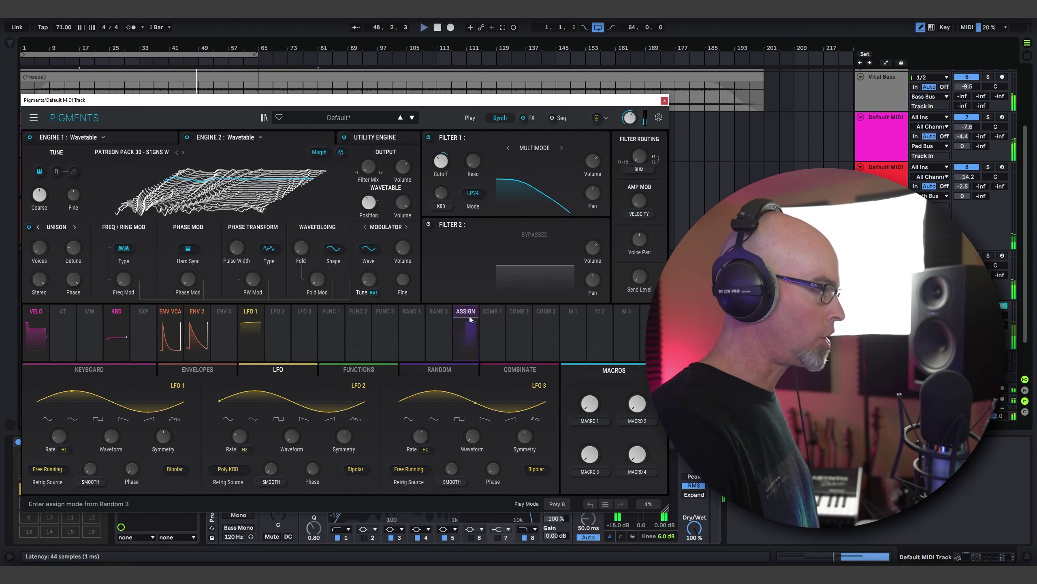
{"action": "left_click", "coordinate": [520, 369]}
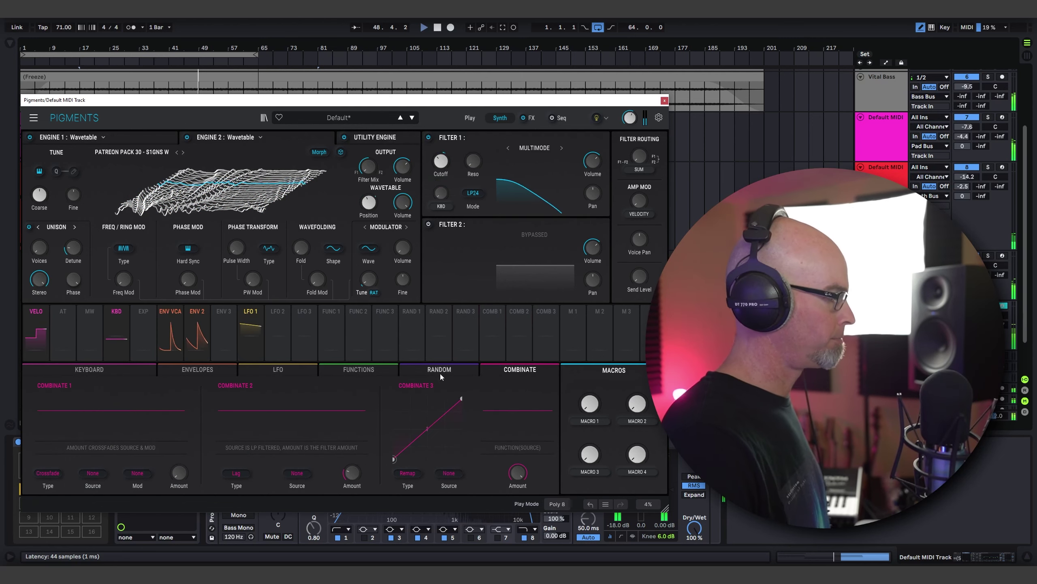
{"action": "left_click", "coordinate": [47, 474]}
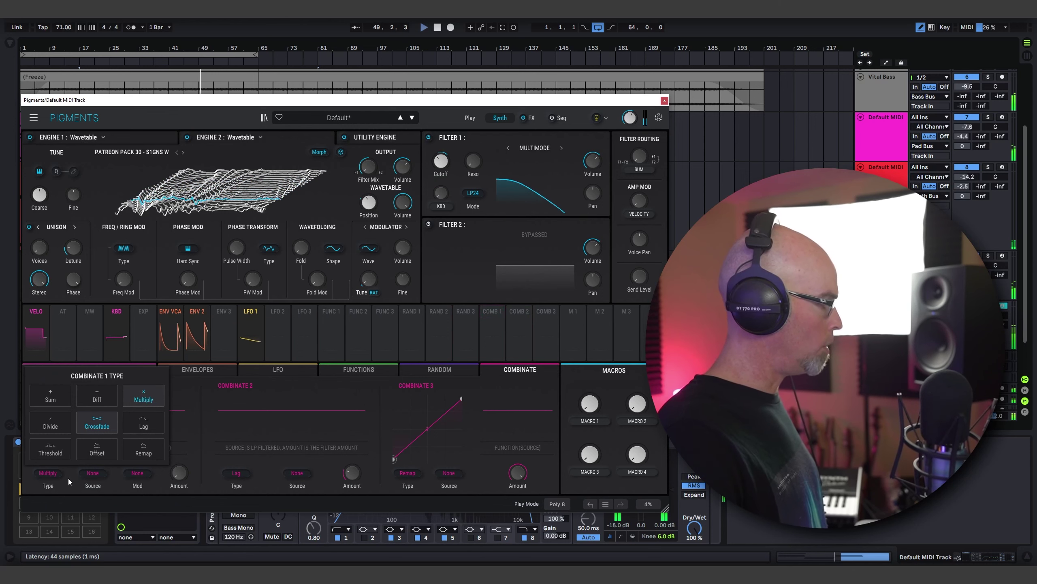
{"action": "left_click", "coordinate": [92, 473]}
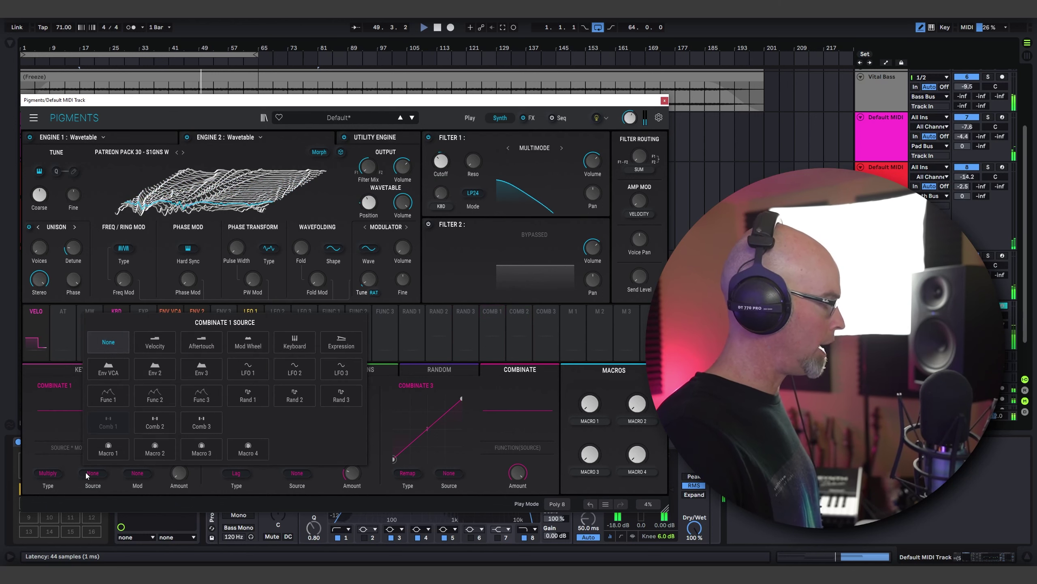
{"action": "left_click", "coordinate": [248, 368]}
{"action": "left_click", "coordinate": [139, 473]}
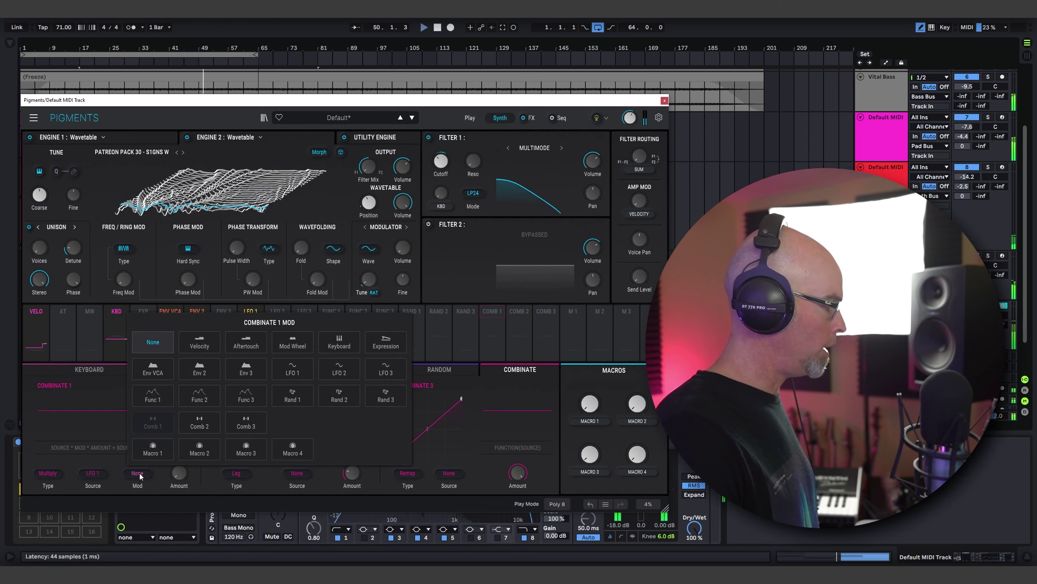
{"action": "left_click", "coordinate": [338, 369]}
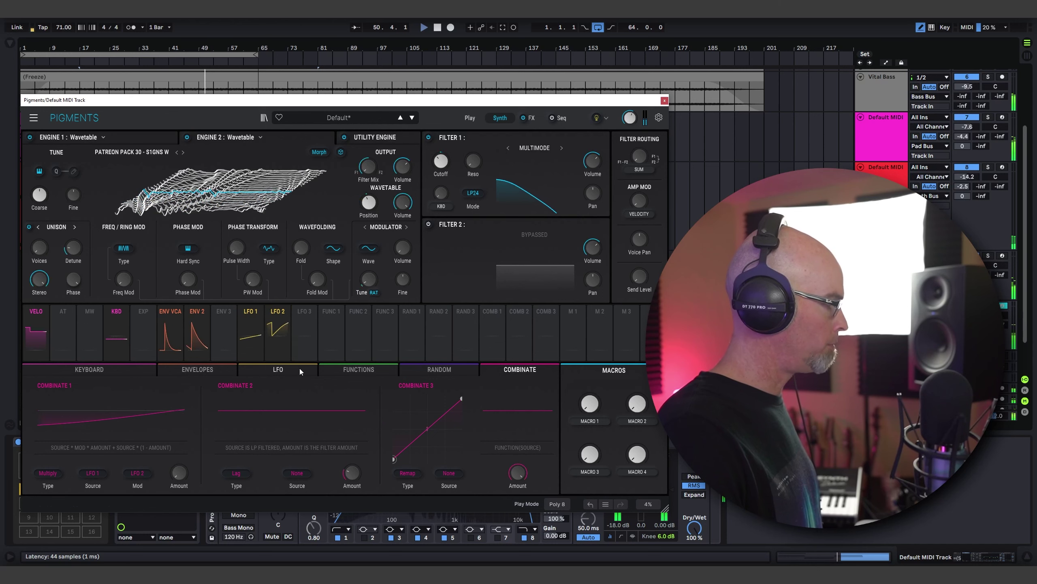
Set LFO 2's retrigger source to Free Running
{"action": "left_click", "coordinate": [279, 371]}
{"action": "left_click", "coordinate": [228, 469]}
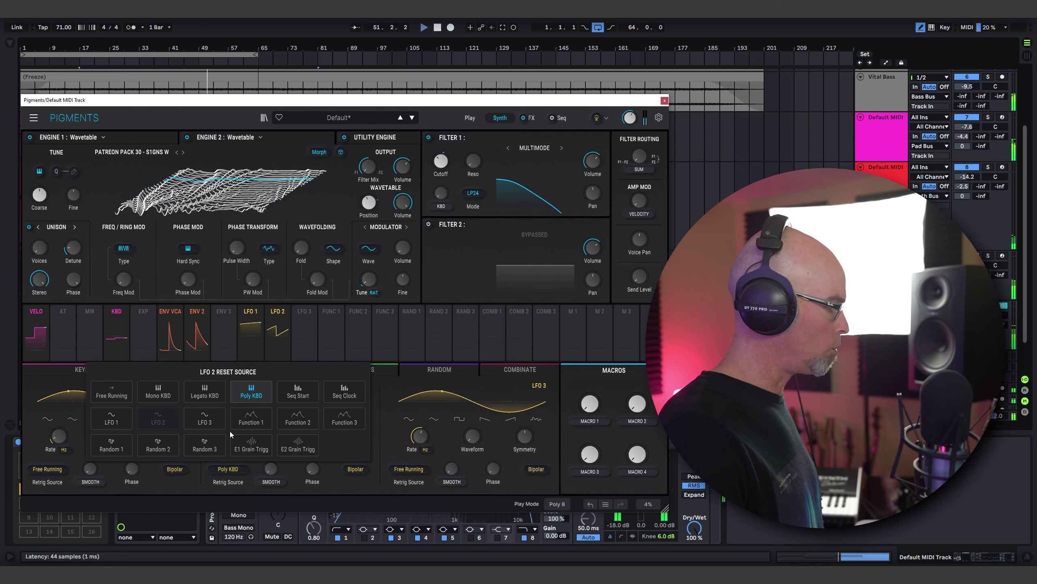
{"action": "left_click", "coordinate": [112, 395]}
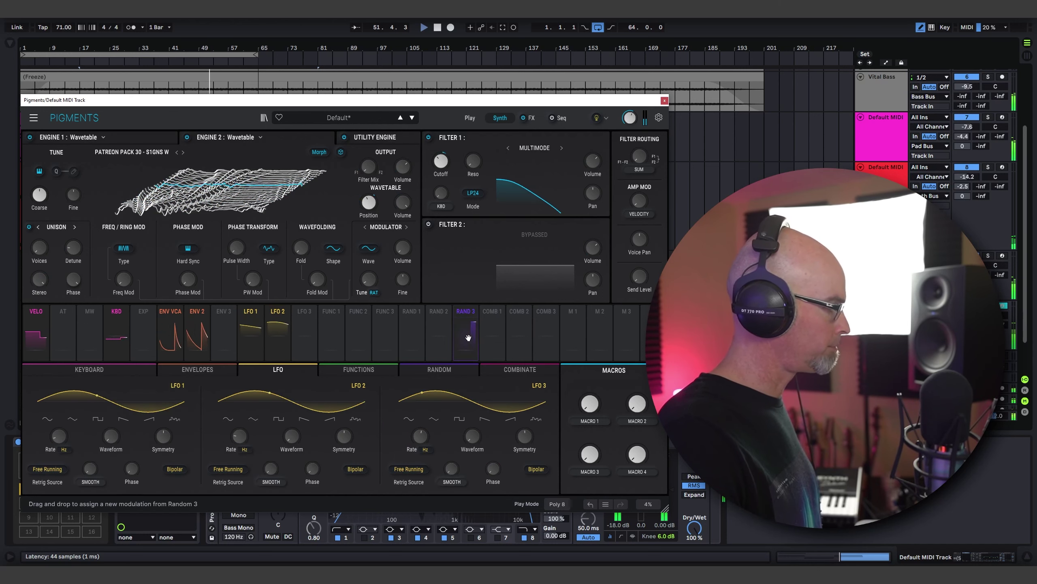
Assign Combinate 1 to modulate Filter 1's cutoff, and raise the Combinate 1 amount to about 0.816
{"action": "mouse_move", "coordinate": [486, 315]}
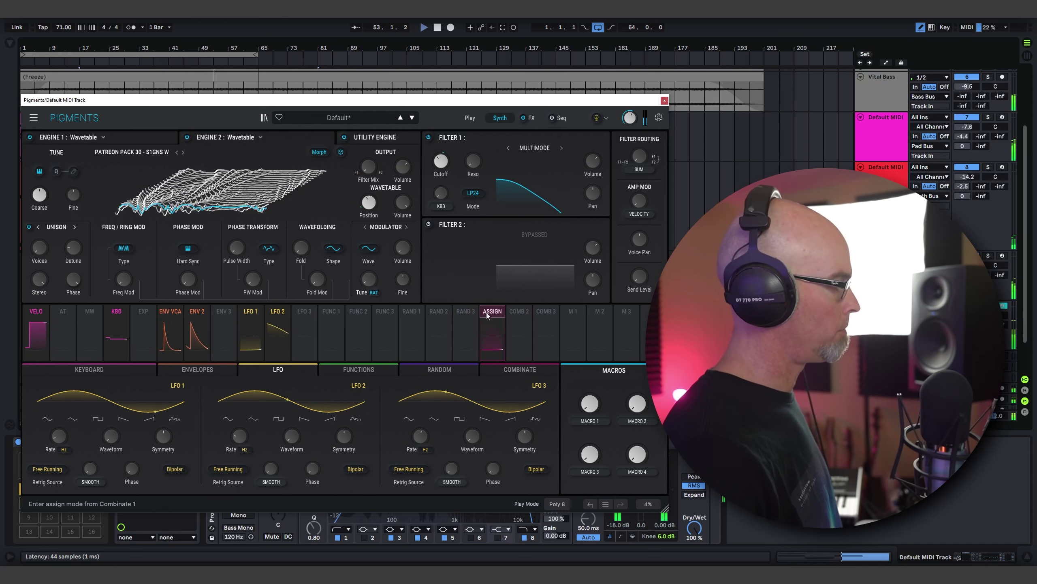
{"action": "left_click", "coordinate": [487, 314]}
{"action": "left_click", "coordinate": [444, 168]}
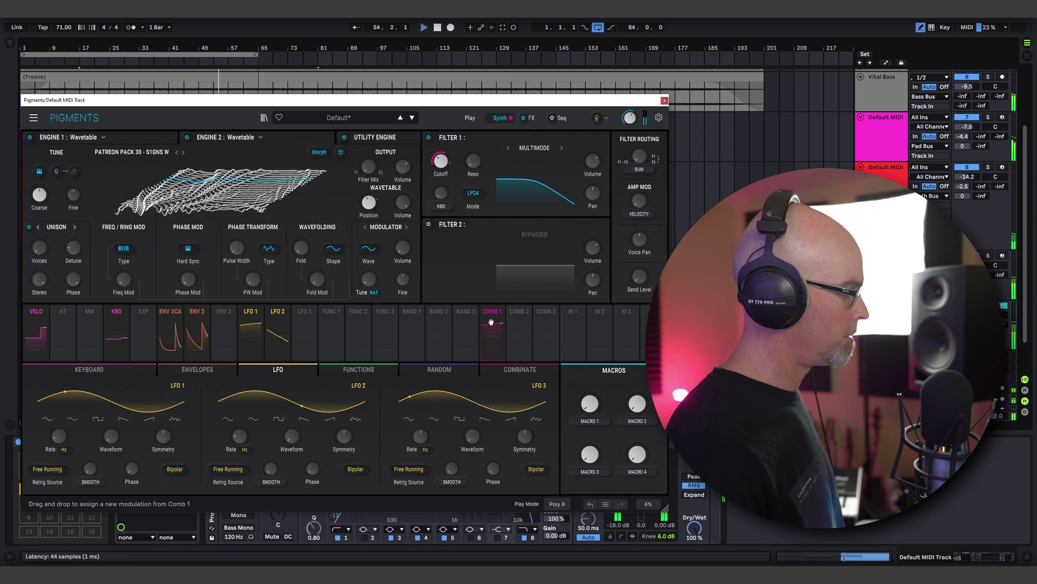
{"action": "left_click", "coordinate": [511, 370]}
{"action": "mouse_move", "coordinate": [178, 472]}
{"action": "left_mouse_down"}
{"action": "mouse_move", "coordinate": [179, 436]}
{"action": "mouse_move", "coordinate": [190, 464]}
{"action": "left_mouse_up"}
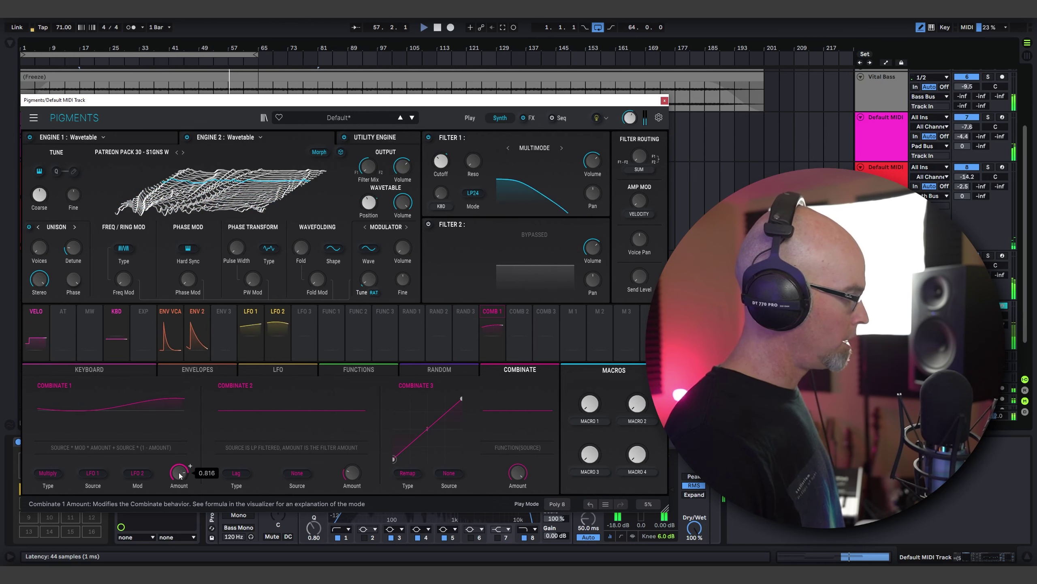
Raise LFO 2's rate to about 0.873 Hz and fine-tune it up and down from there
{"action": "left_click", "coordinate": [278, 367]}
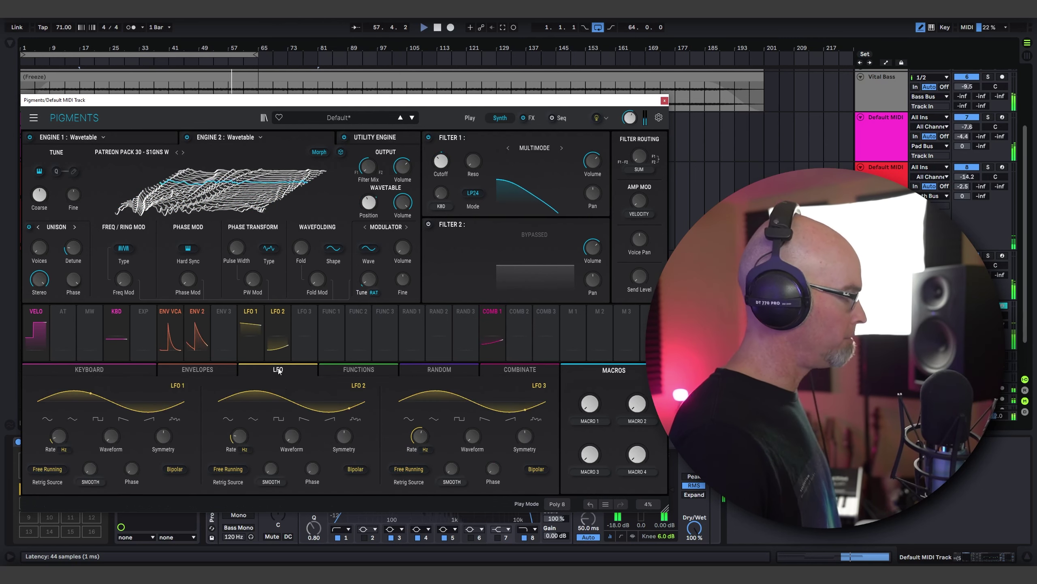
{"action": "scroll", "coordinate": [251, 429], "scroll_direction": "up", "scroll_amount": 5}
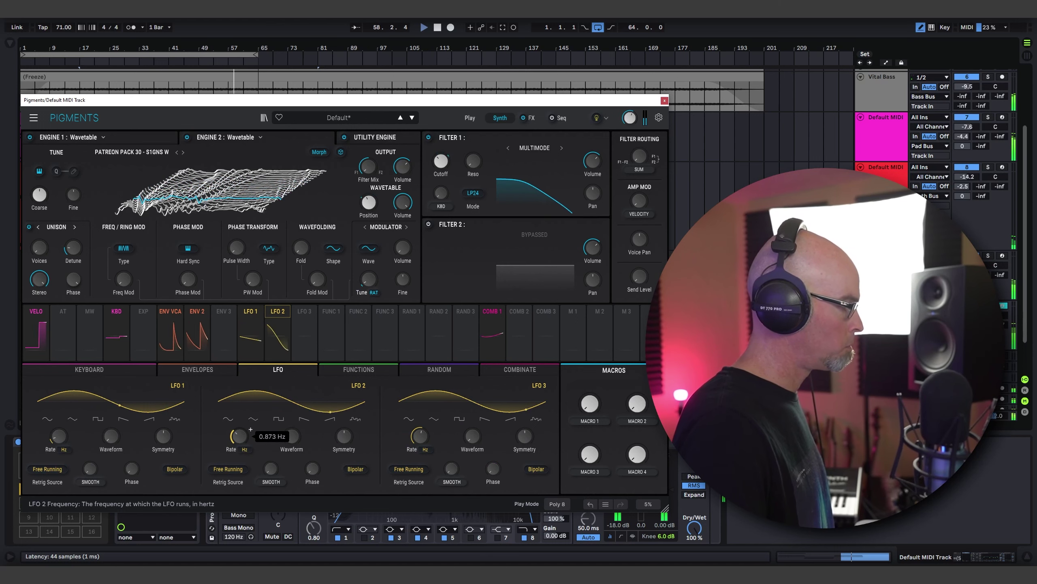
{"action": "scroll", "coordinate": [250, 429], "scroll_direction": "up", "scroll_amount": 6}
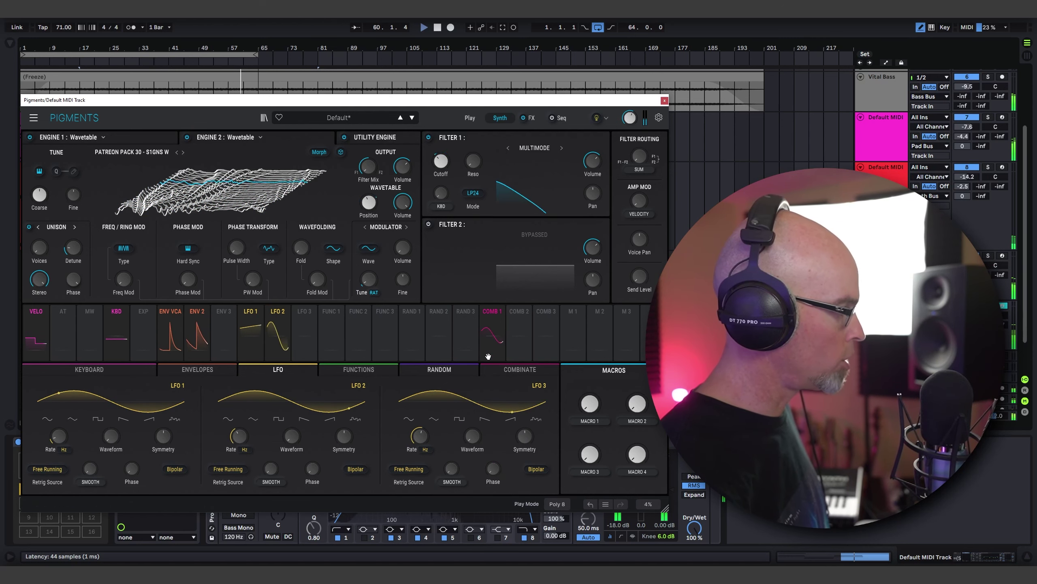
{"action": "scroll", "coordinate": [251, 429], "scroll_direction": "down", "scroll_amount": 5}
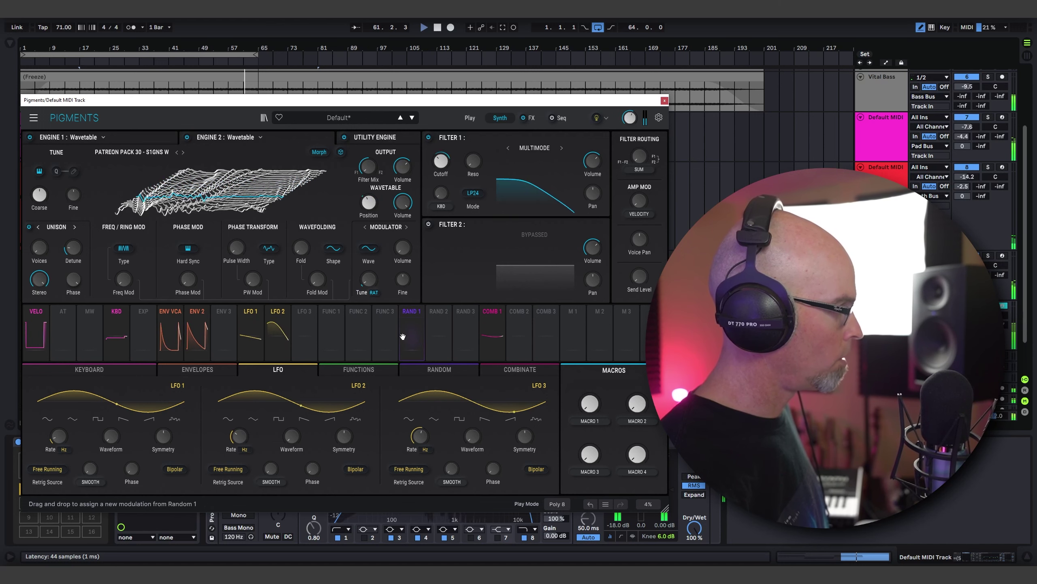
Shift the plugin window slightly and raise the Combinate 1 amount to about 0.980
{"action": "left_click", "coordinate": [512, 371]}
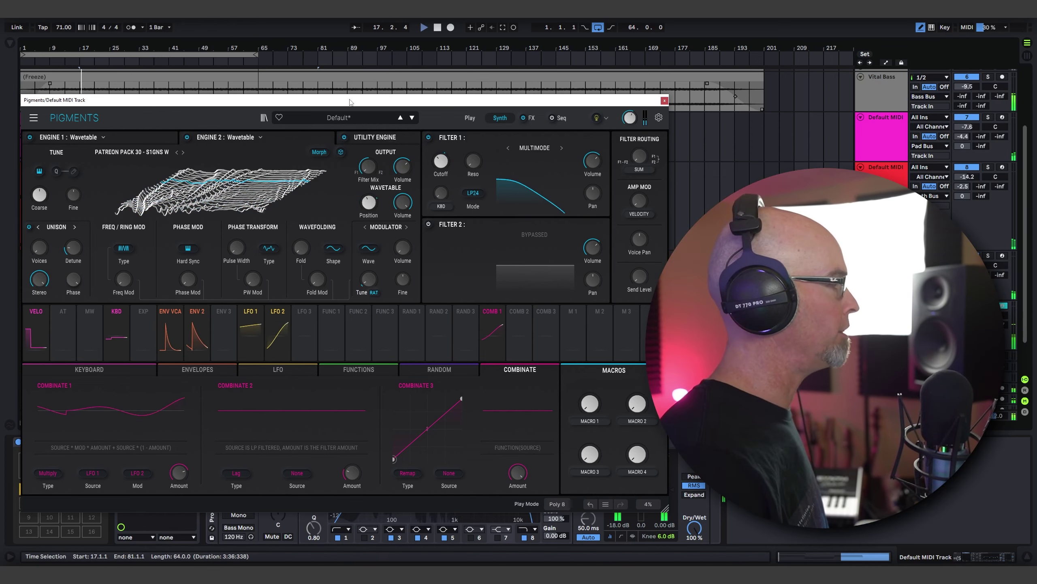
{"action": "mouse_move", "coordinate": [350, 101]}
{"action": "left_mouse_down"}
{"action": "mouse_move", "coordinate": [733, 180]}
{"action": "mouse_move", "coordinate": [664, 145]}
{"action": "mouse_move", "coordinate": [439, 82]}
{"action": "mouse_move", "coordinate": [353, 97]}
{"action": "left_mouse_up"}
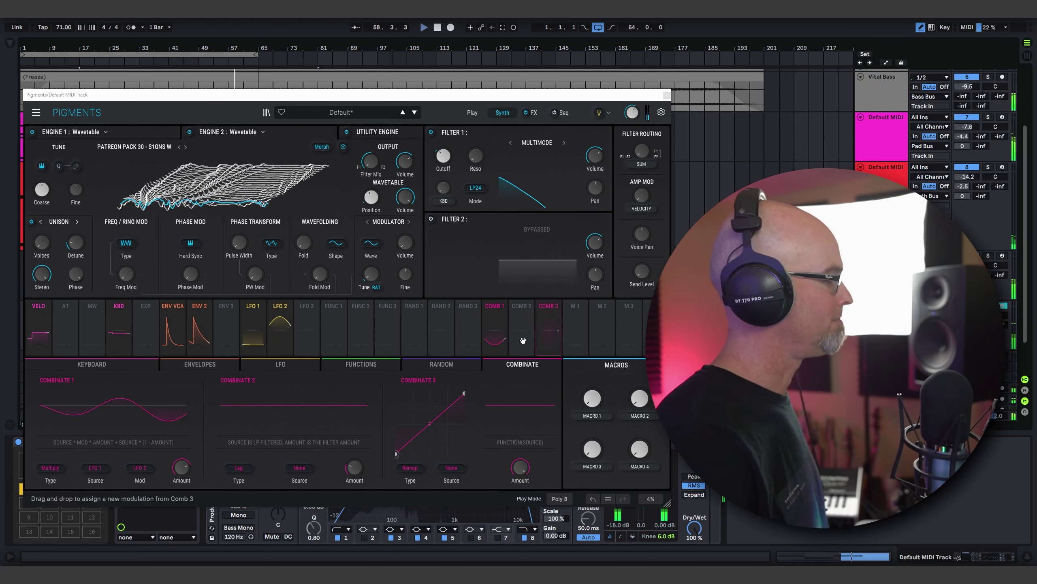
{"action": "mouse_move", "coordinate": [192, 461]}
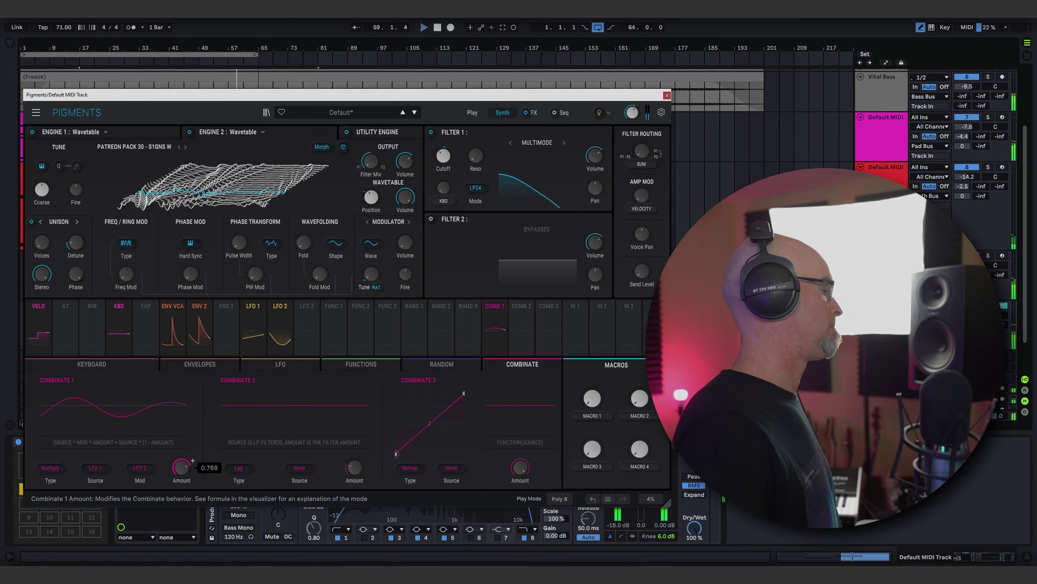
{"action": "scroll", "coordinate": [192, 461], "scroll_direction": "up", "scroll_amount": 5}
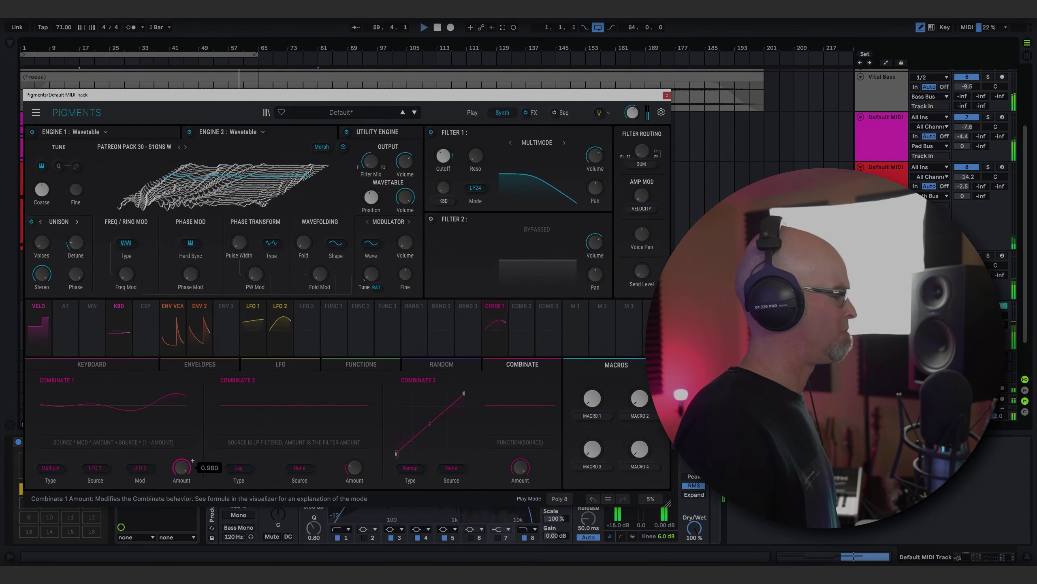